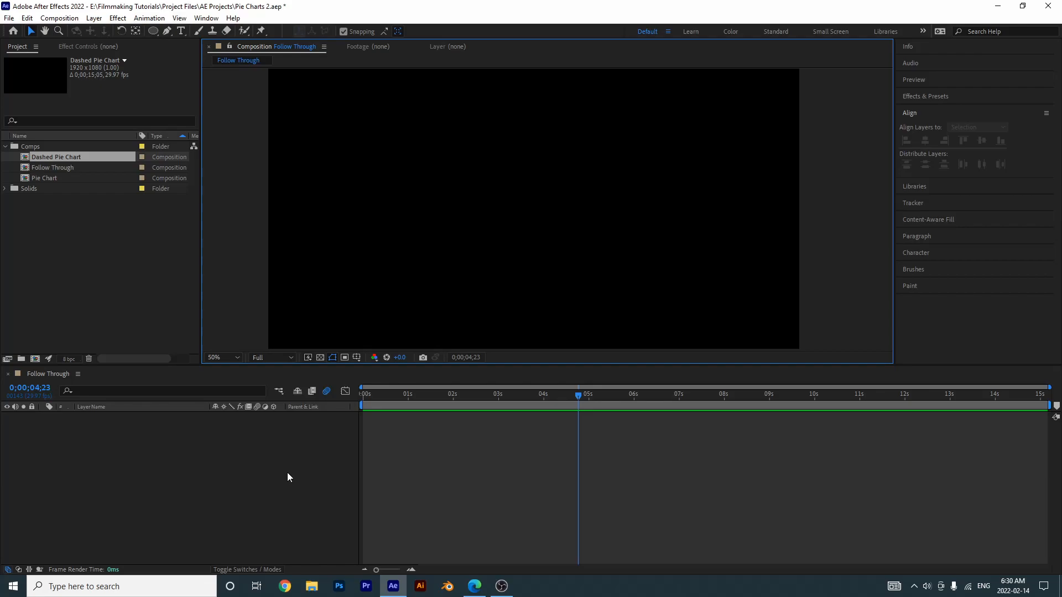
Step: Choose the Ellipse tool and set the shape fill to None
left_click(155, 31)
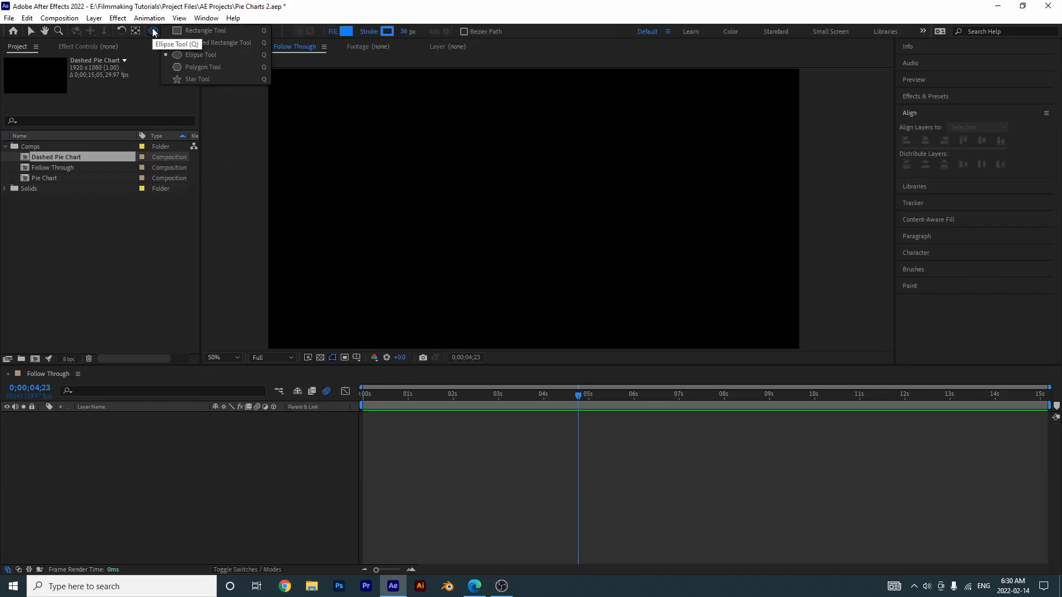
left_click(228, 54)
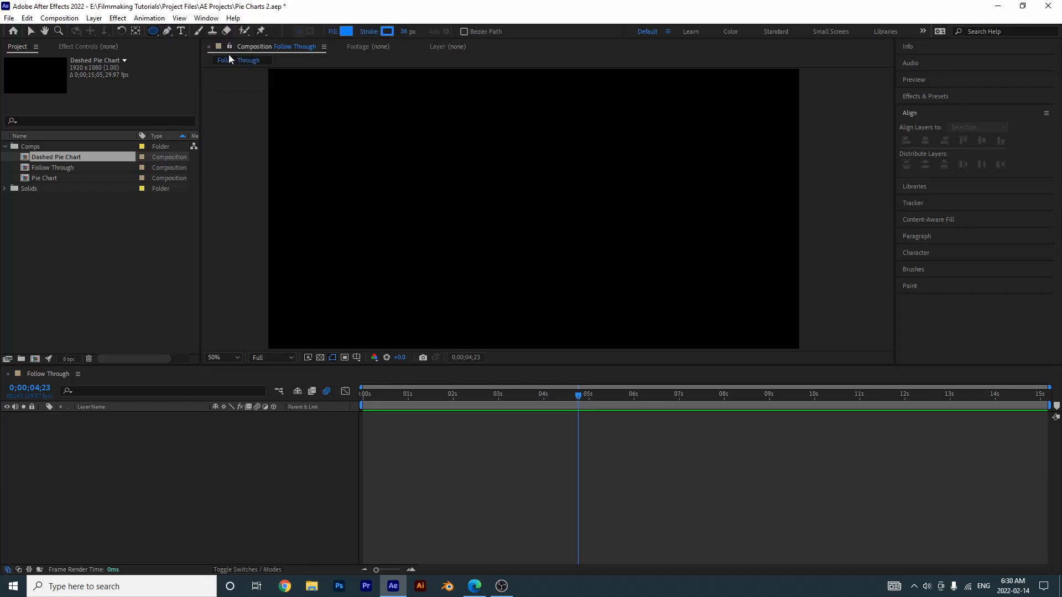
left_click(333, 31)
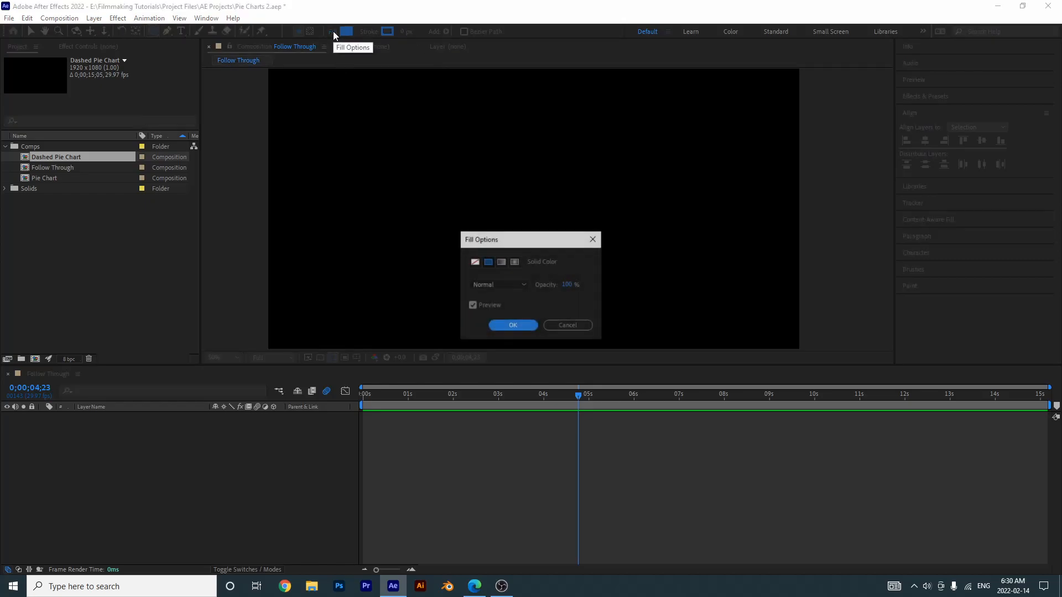
left_click(474, 262)
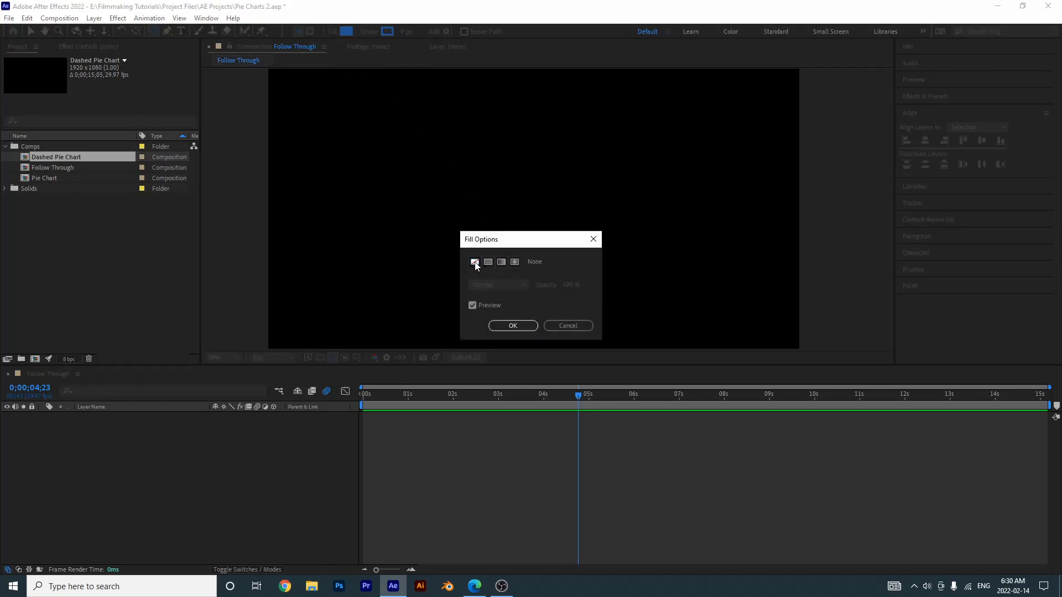
left_click(504, 326)
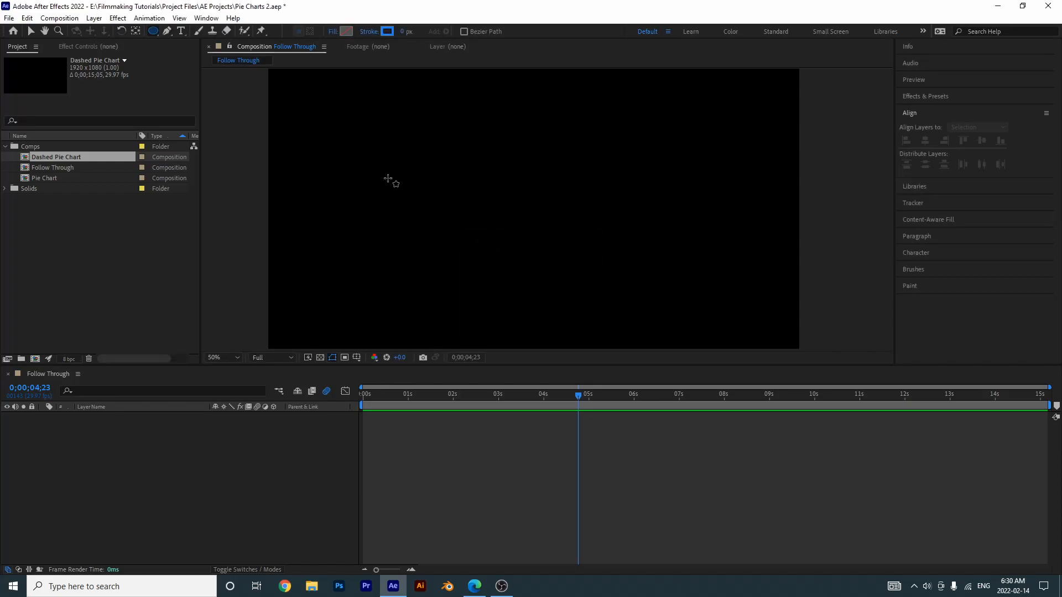
Step: Draw a ring about 630 px across with a 14 px stroke and center it horizontally and vertically in the composition
left_click(402, 32)
type("14")
key("Return")
left_click_drag(458, 134, 608, 307)
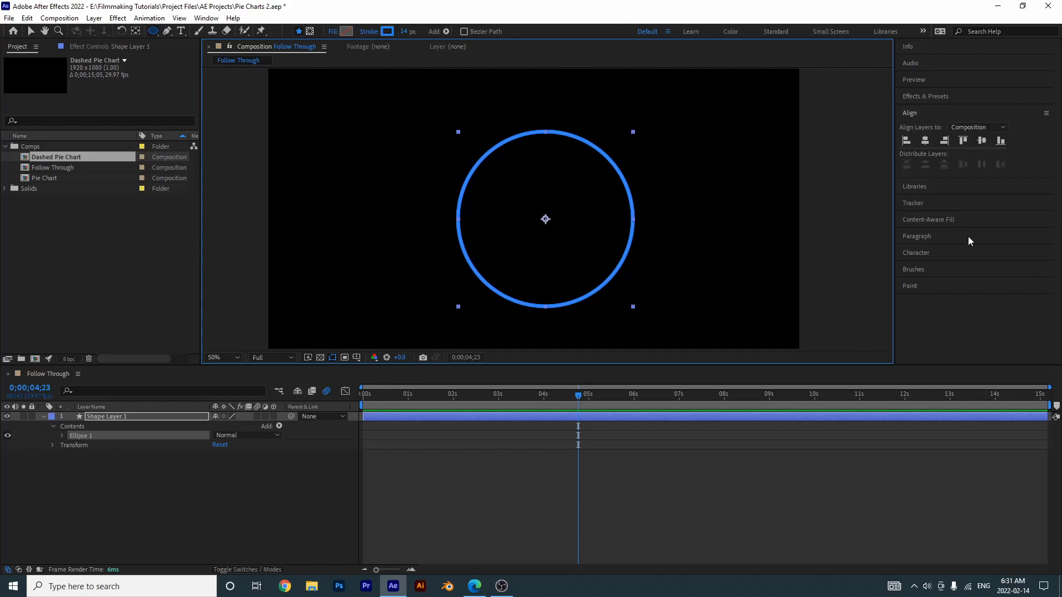
left_click(925, 142)
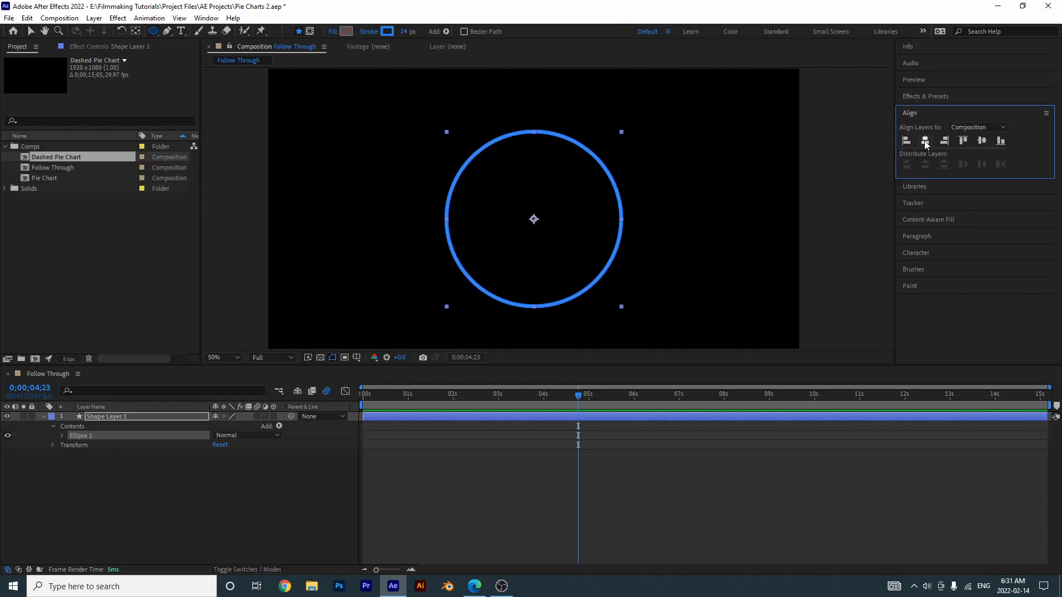
left_click(983, 142)
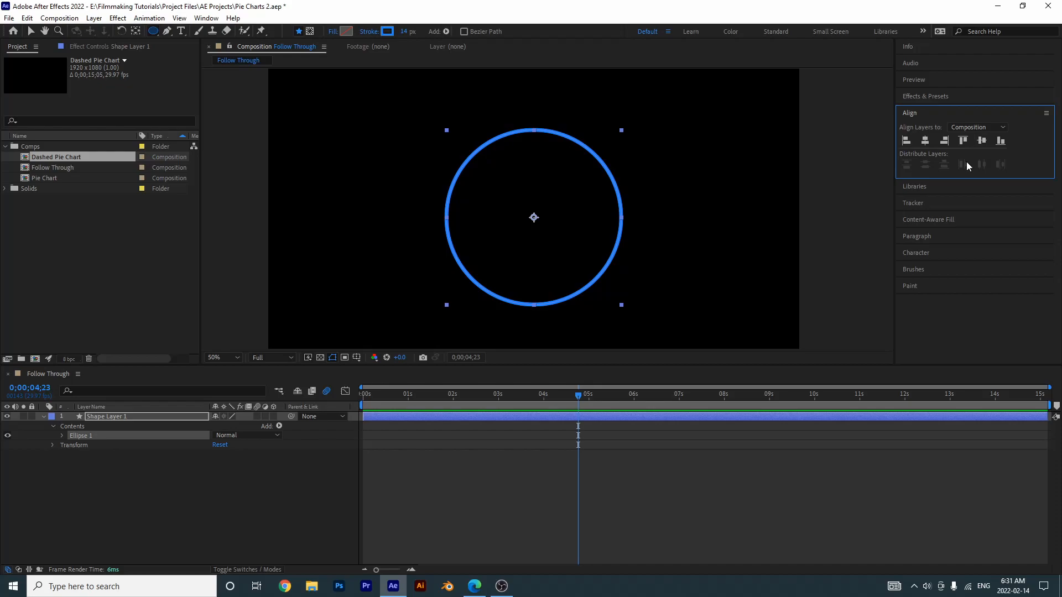
Step: Rename the ring's shape layer to Follow Through BG
left_click(122, 414)
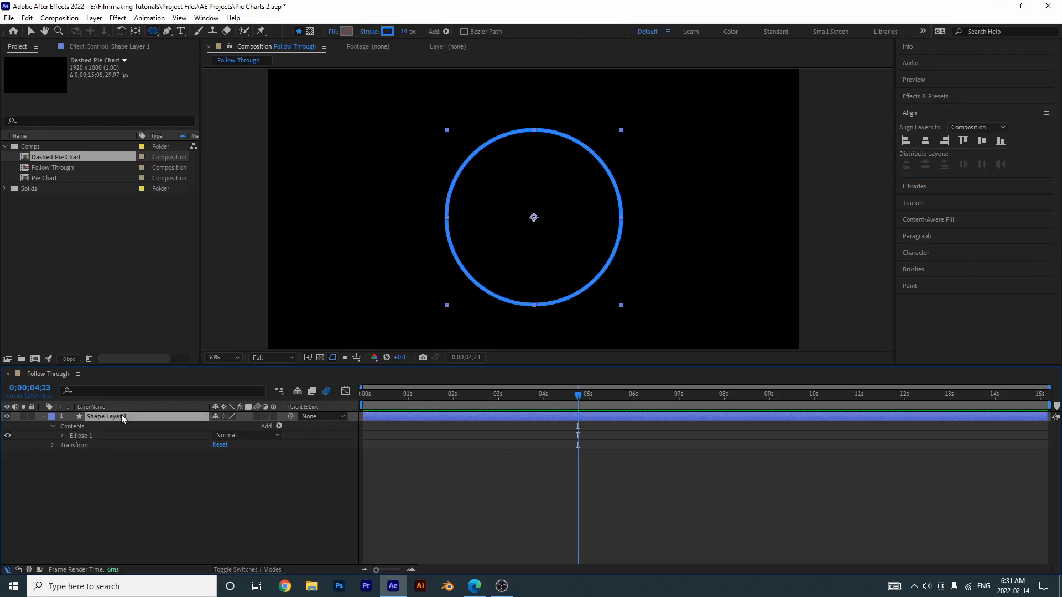
key("Return")
type("Follow")
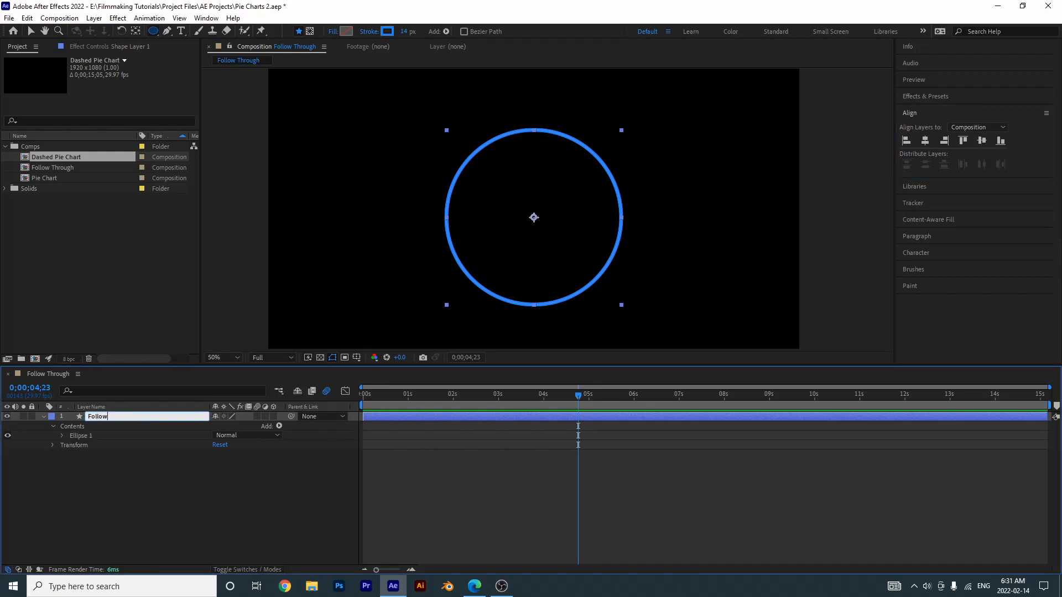
type(" Through BG")
key("Return")
Step: With no layer selected, draw a dot about 64 px across near the composition's center, with an FFFFFF fill and no stroke
left_click(200, 476)
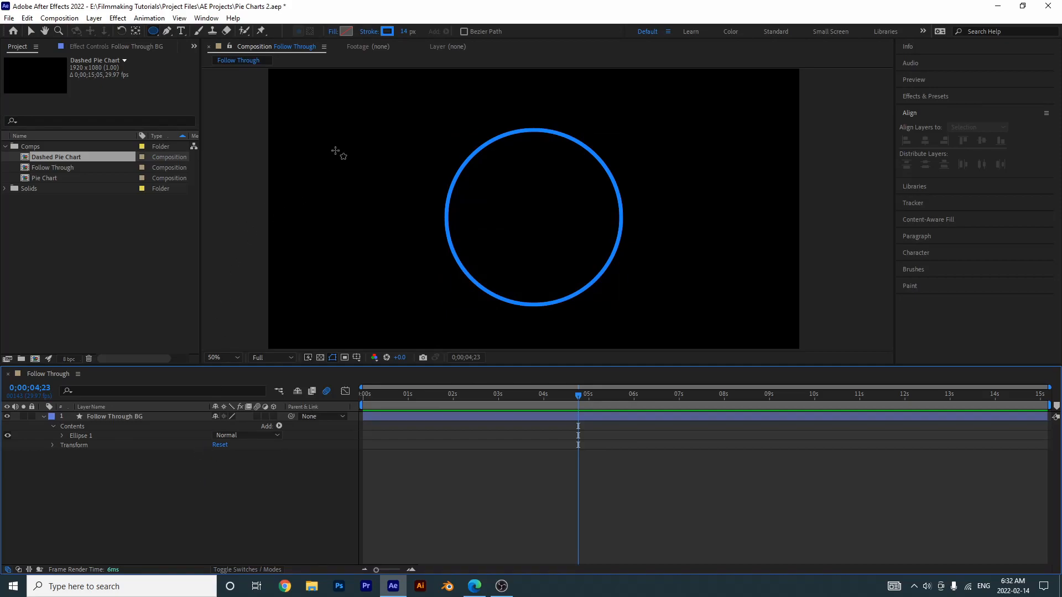
left_click(370, 31)
left_click(474, 263)
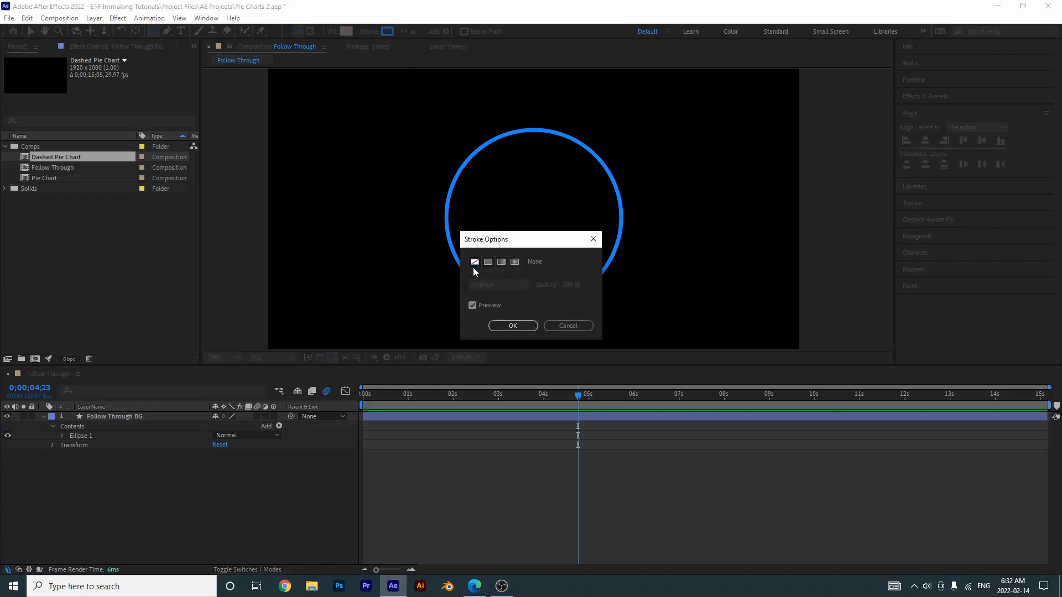
left_click(509, 326)
left_click(346, 31, "alt")
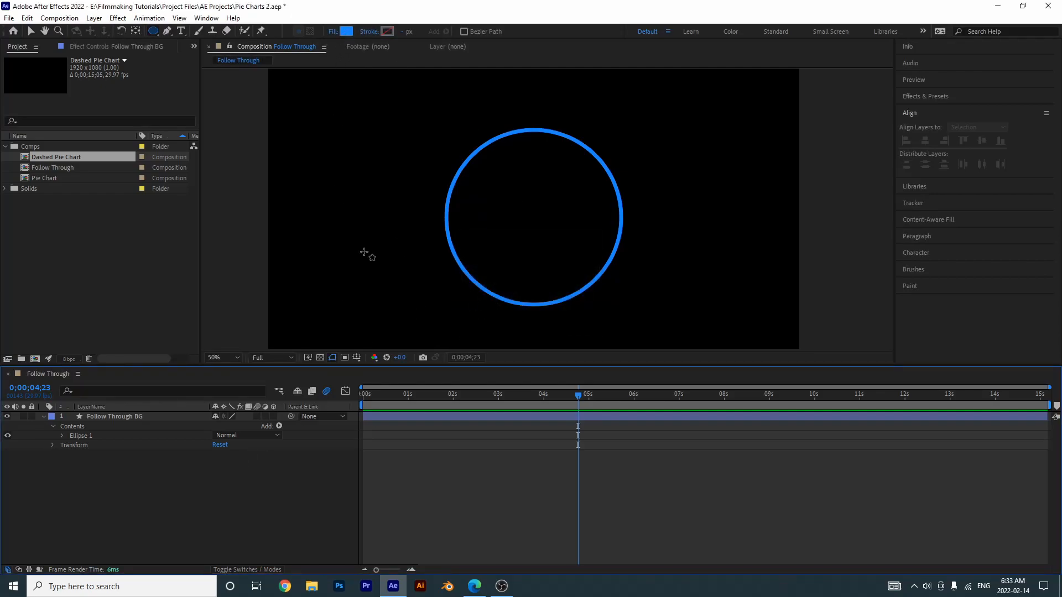
left_click(349, 32)
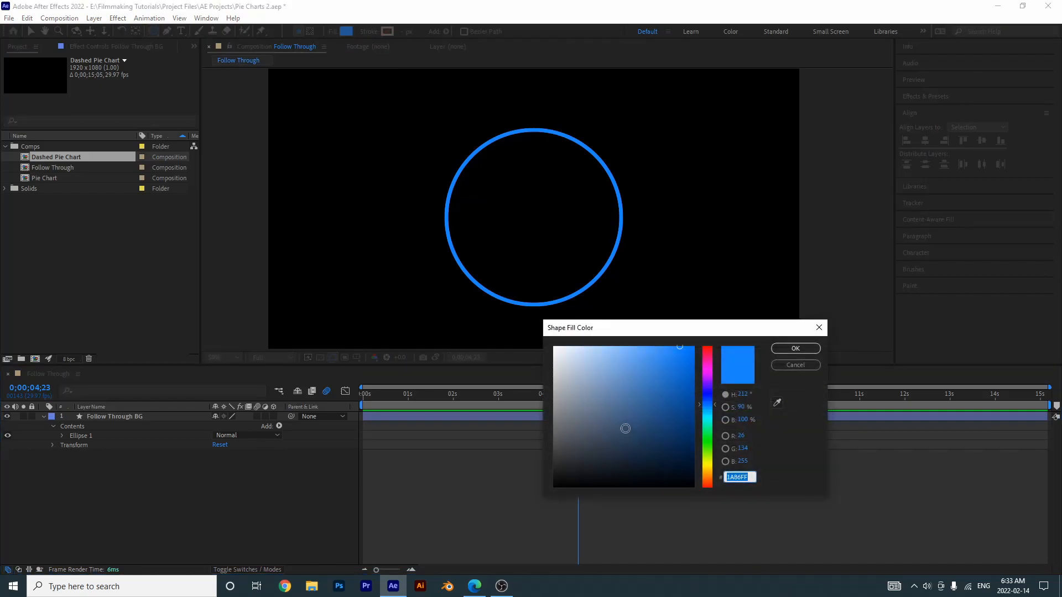
type("ffffff")
left_click(797, 350)
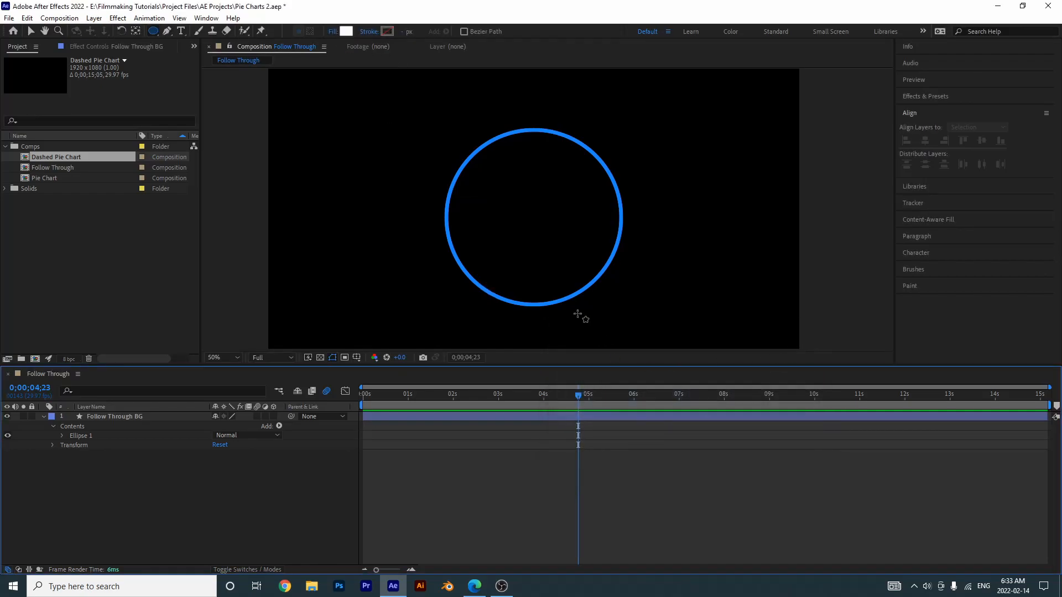
left_click_drag(525, 212, 543, 222)
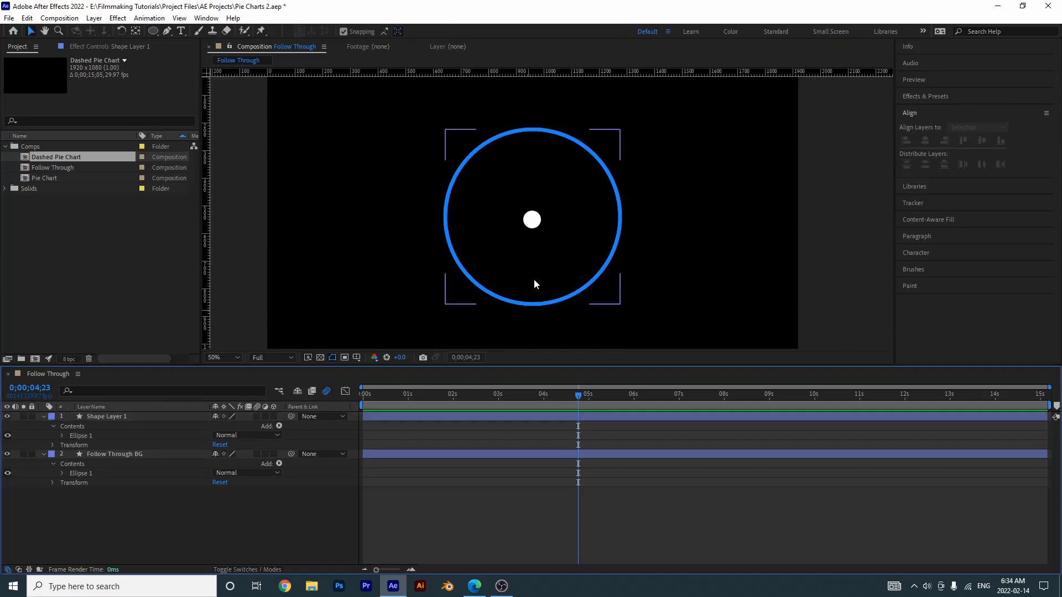
Step: Display the title/action safe overlay and the rulers, and place a vertical guide through the composition's center
key("ctrl+r")
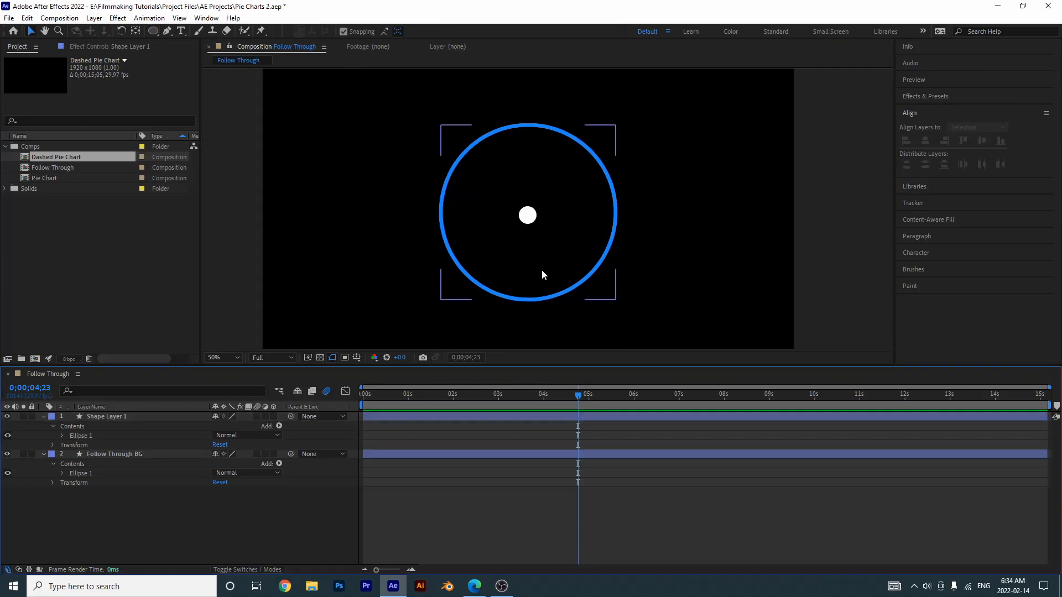
left_click(529, 227)
left_click(357, 358)
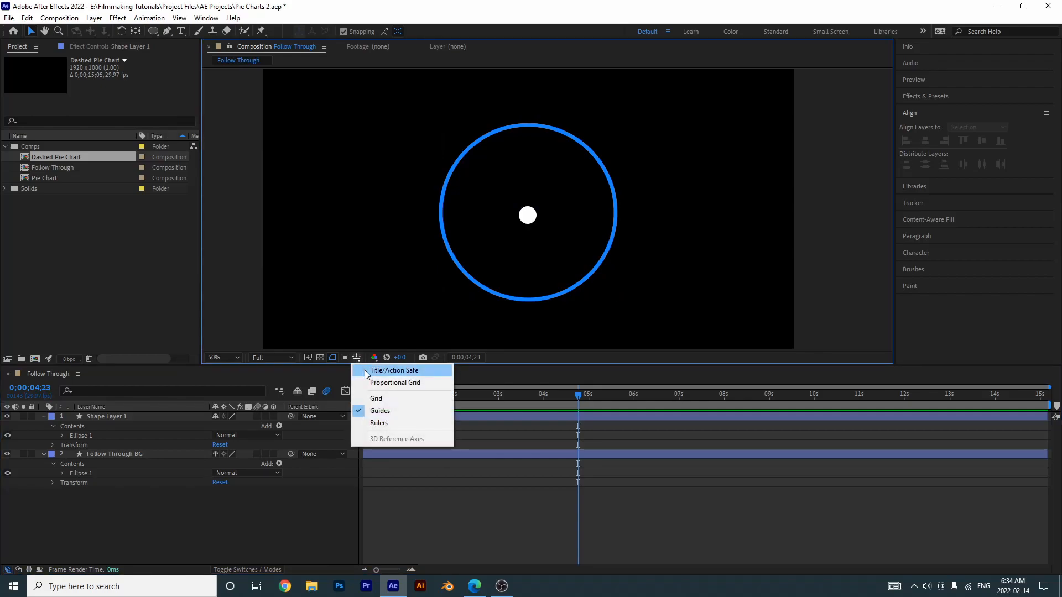
left_click(364, 370)
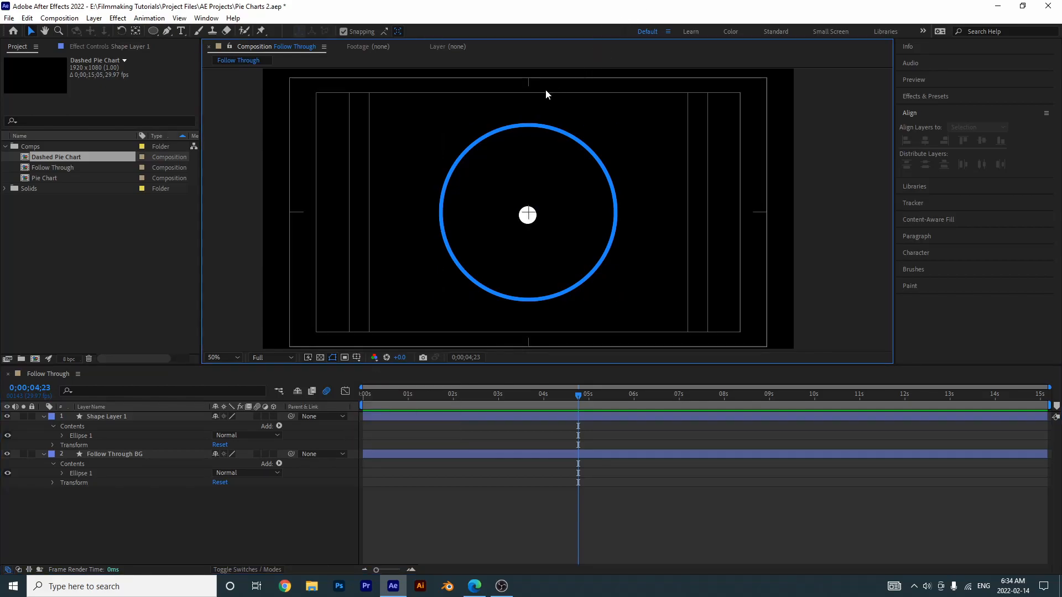
key("ctrl+r")
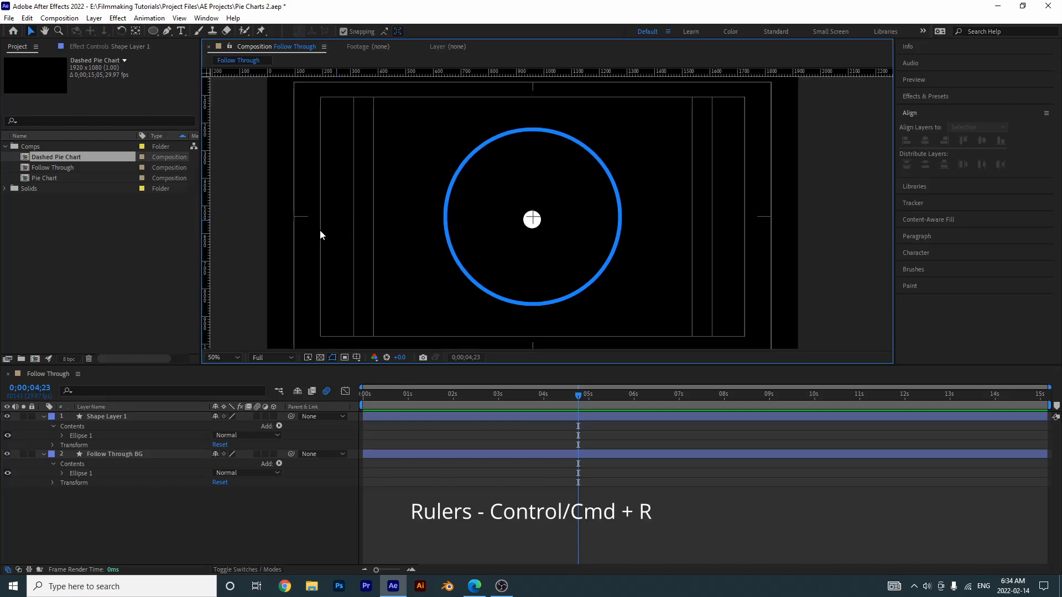
left_click_drag(205, 253, 533, 195)
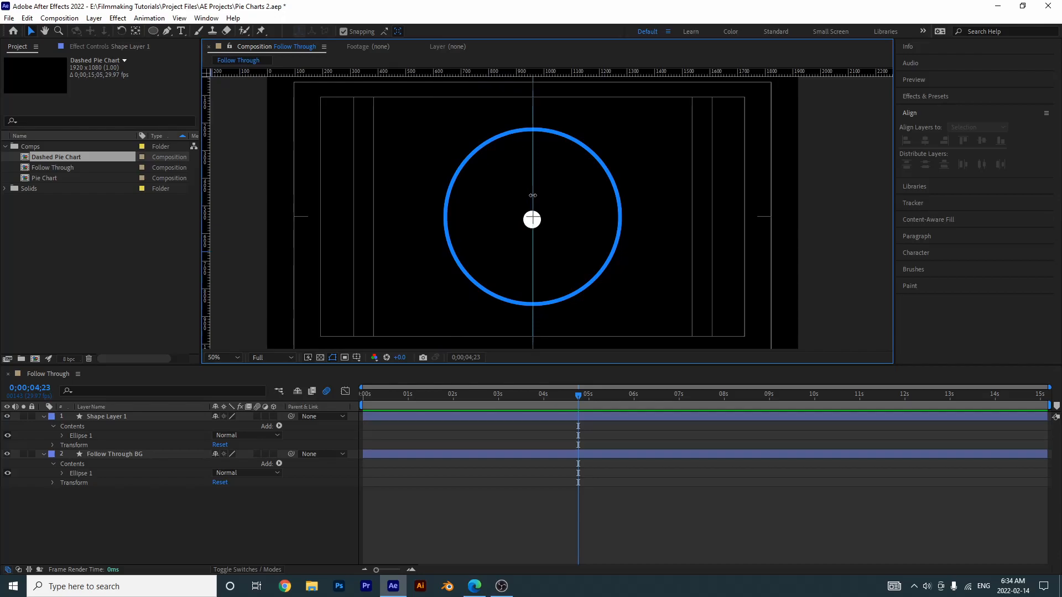
Step: Examine up close how the vertical guide lines up with the center mark, the white dot and the ring's top
scroll(539, 201, "up", 1)
scroll(539, 200, "up", 3)
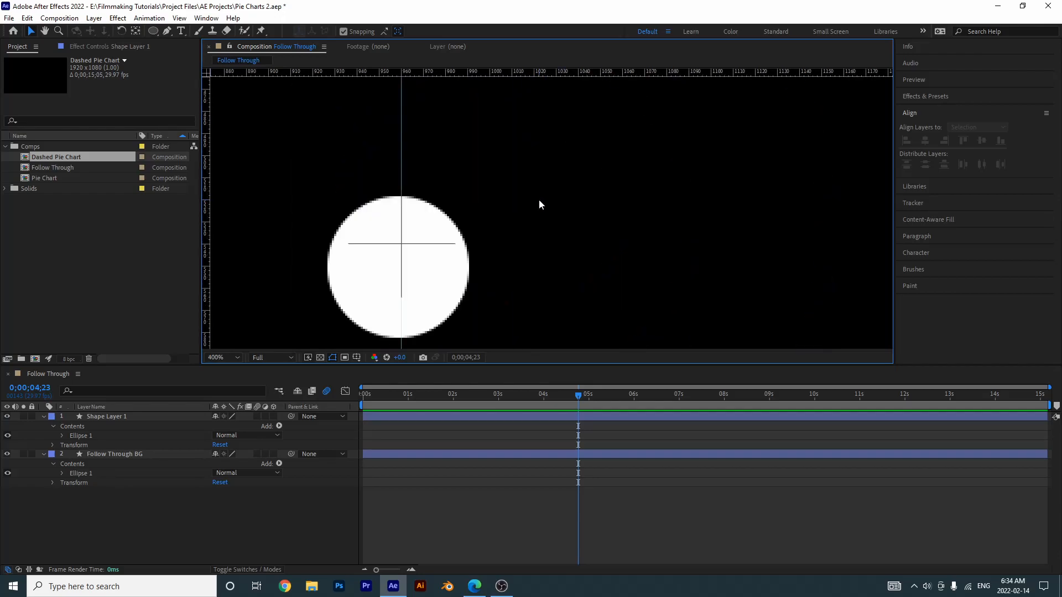
scroll(540, 205, "down", 3)
key("space")
left_click_drag(552, 173, 555, 267)
scroll(539, 140, "down", 1)
key("z")
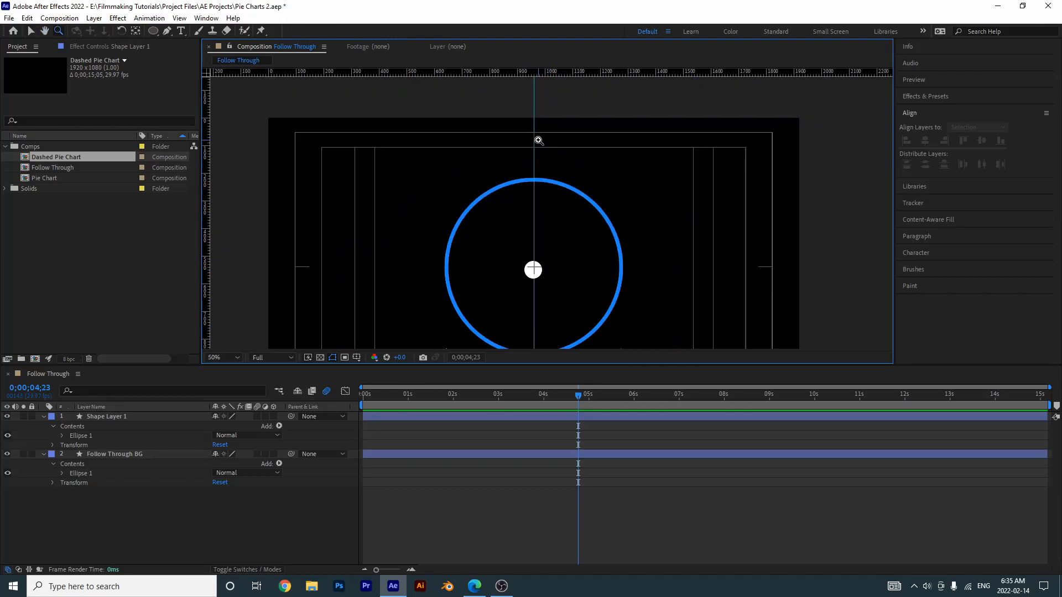
left_click(538, 140)
left_click(538, 140)
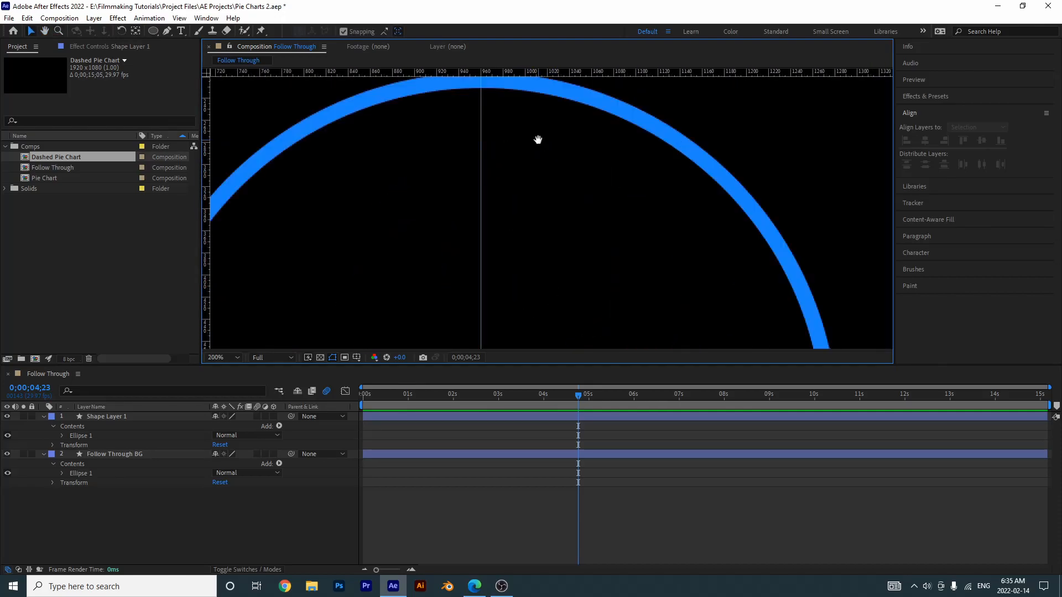
key("space")
left_click_drag(539, 141, 539, 399)
left_click_drag(552, 292, 552, 132)
key("v")
key("/")
scroll(553, 132, "down", 2)
Step: Center the white dot horizontally in the composition and move it straight up along the guide onto the ring's top
left_click(510, 299)
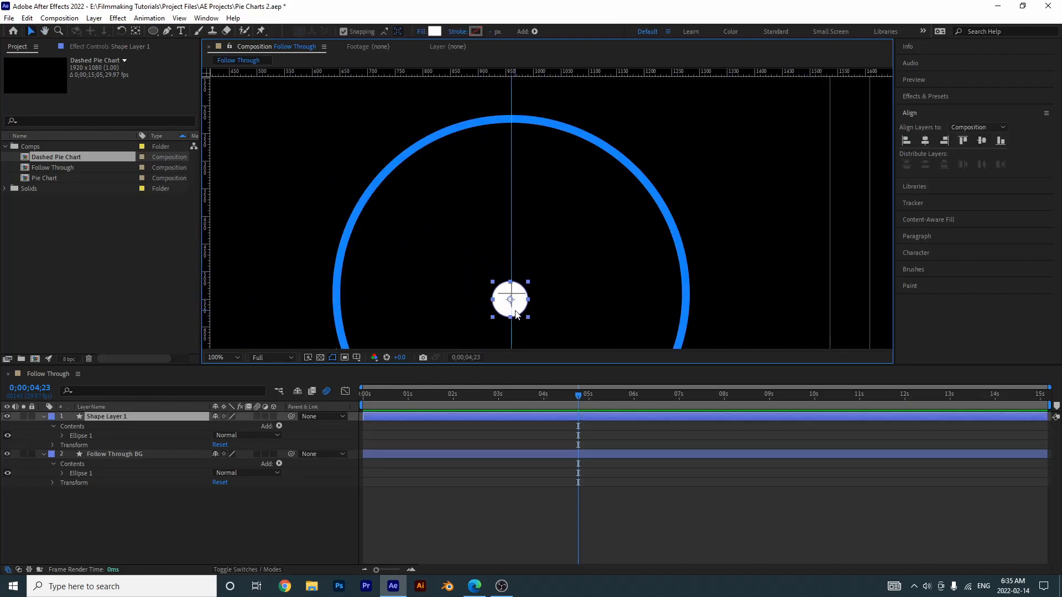
left_click(926, 144)
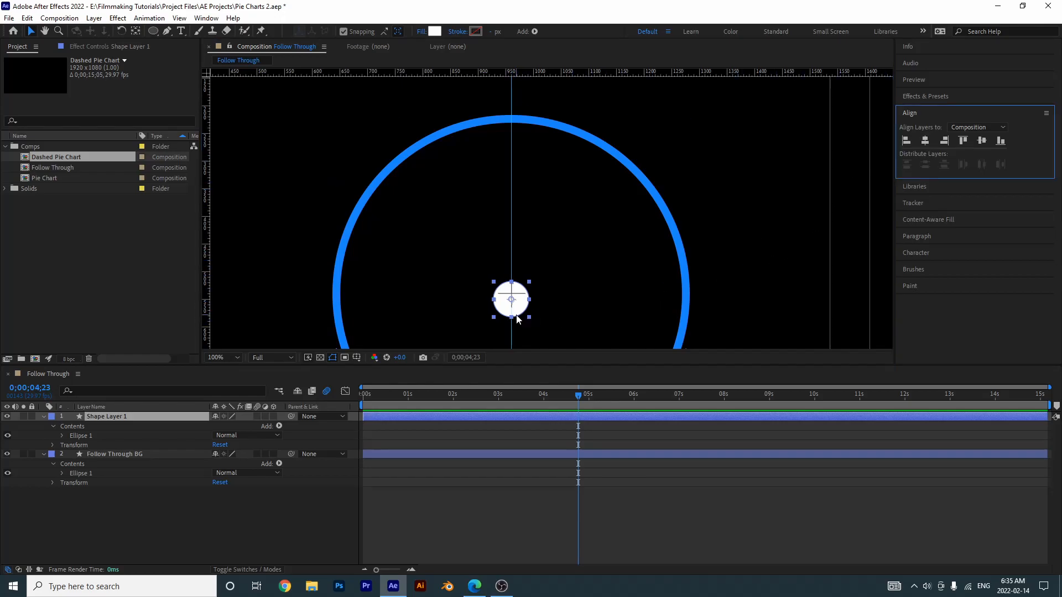
left_click_drag(518, 318, 518, 138)
key("Up")
key("Up")
left_click(543, 121)
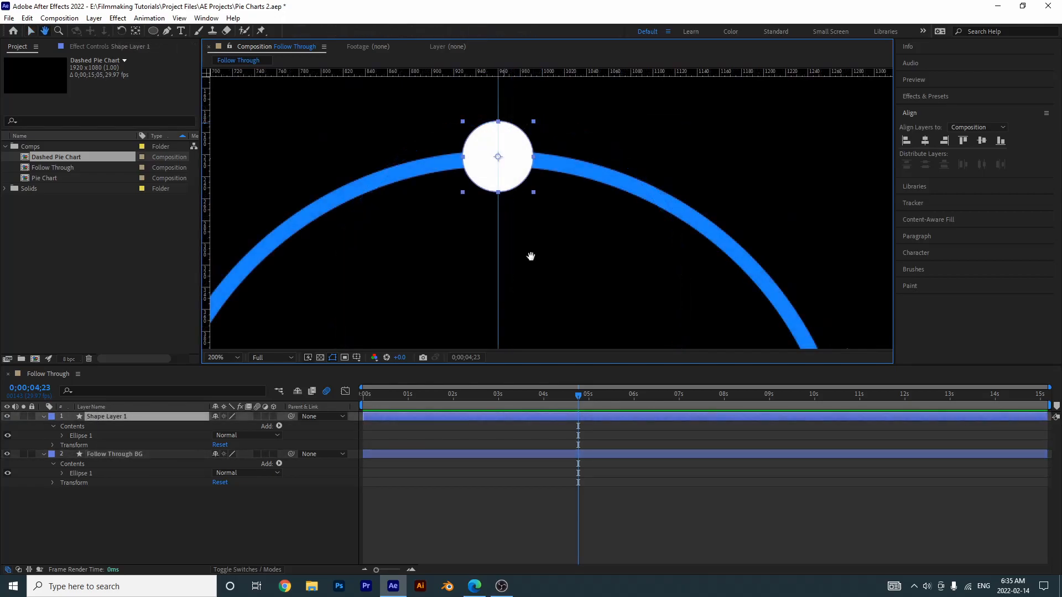
key("v")
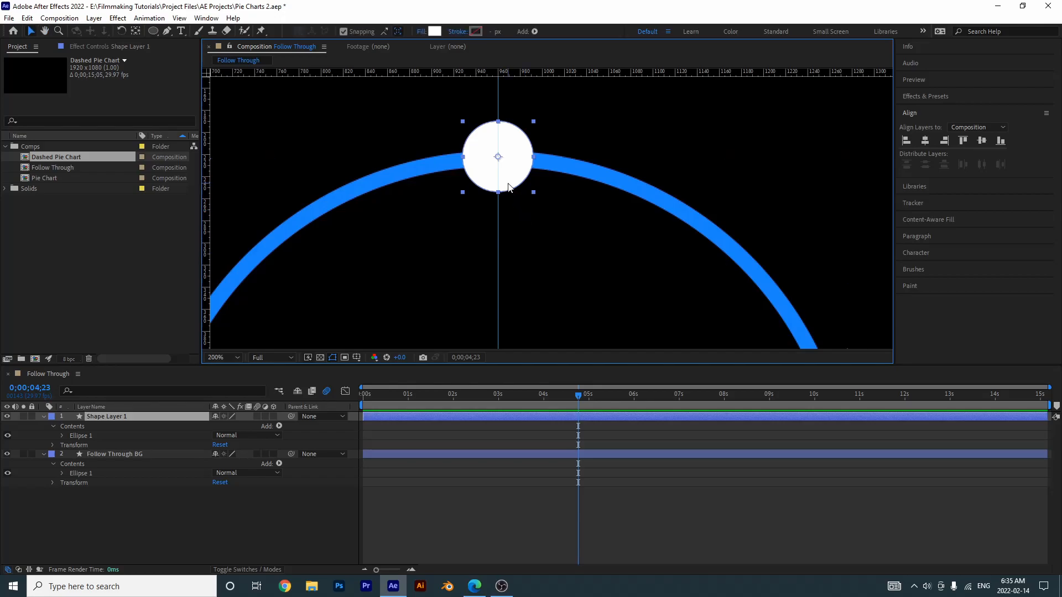
key("Return")
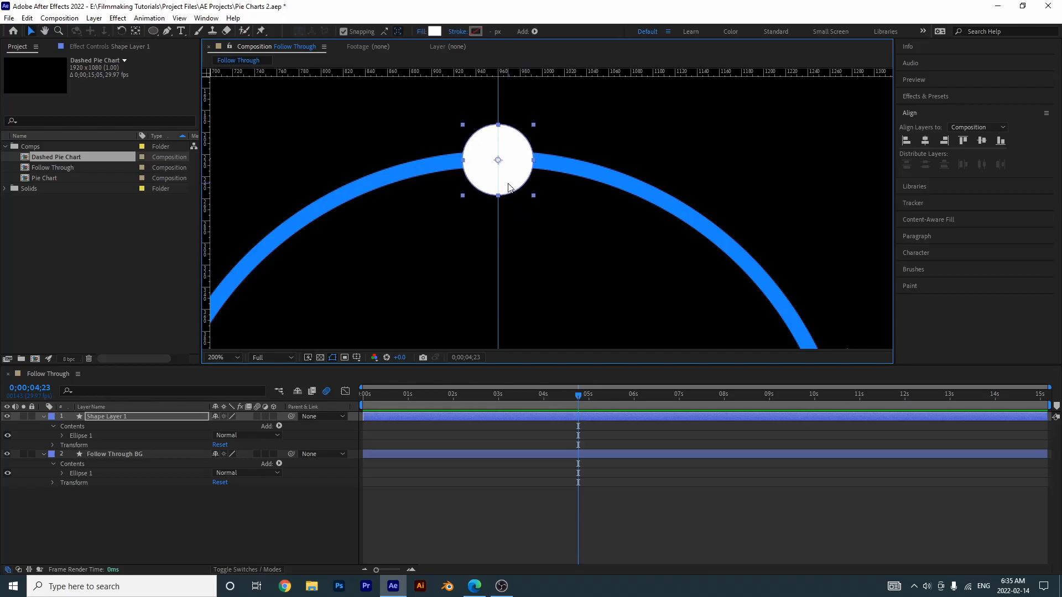
Step: Place a horizontal guide through the ring's topmost path point and nudge the white dot's center onto the guide intersection
left_click(447, 163)
left_click_drag(419, 72, 415, 159)
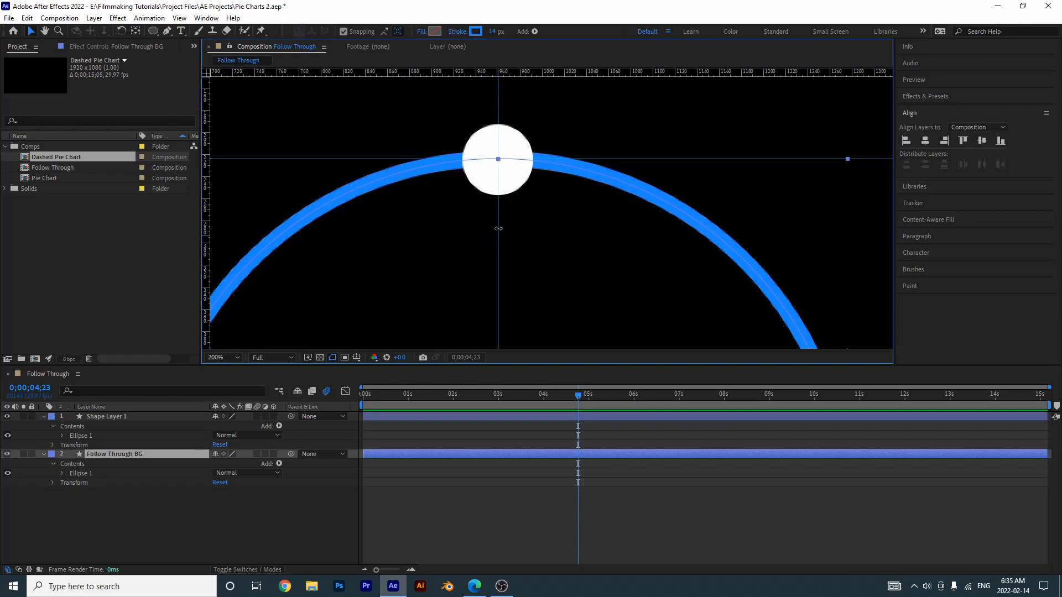
left_click(483, 181)
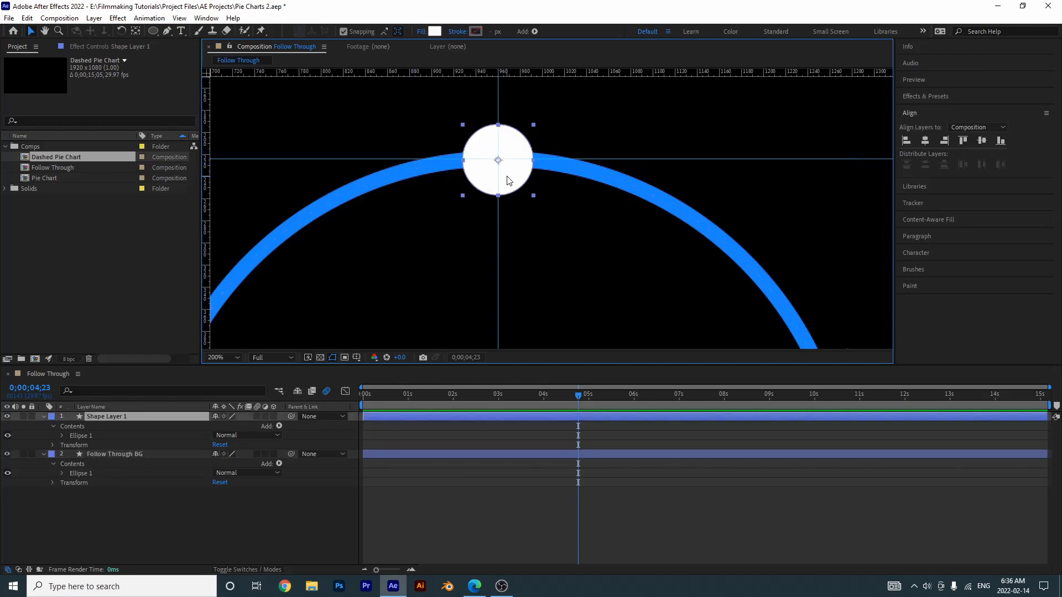
key("Up")
key("Return")
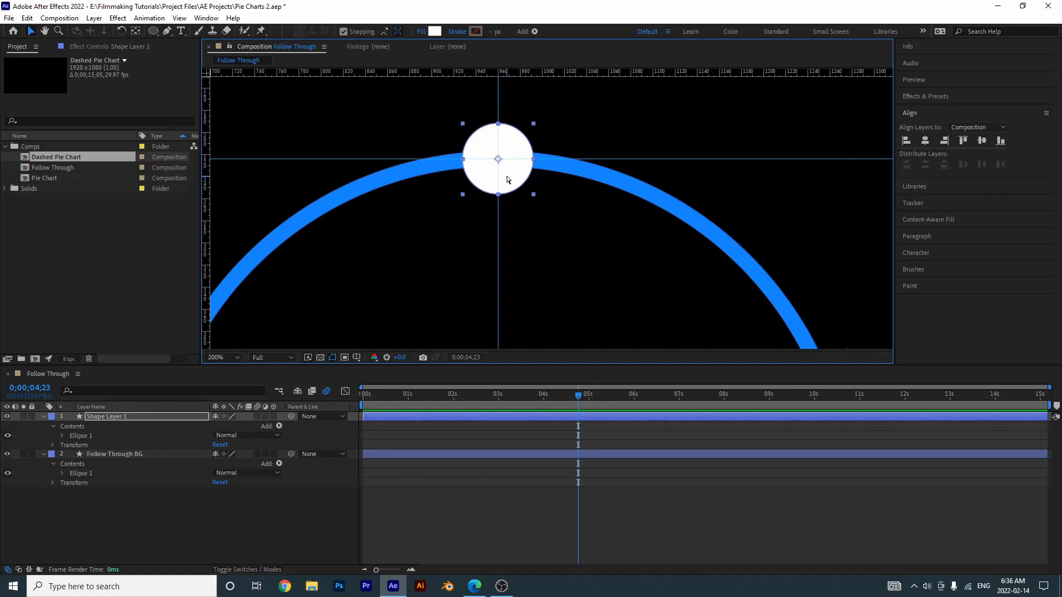
Step: Hide the guides and the rulers in the composition view
key("ctrl+semicolon")
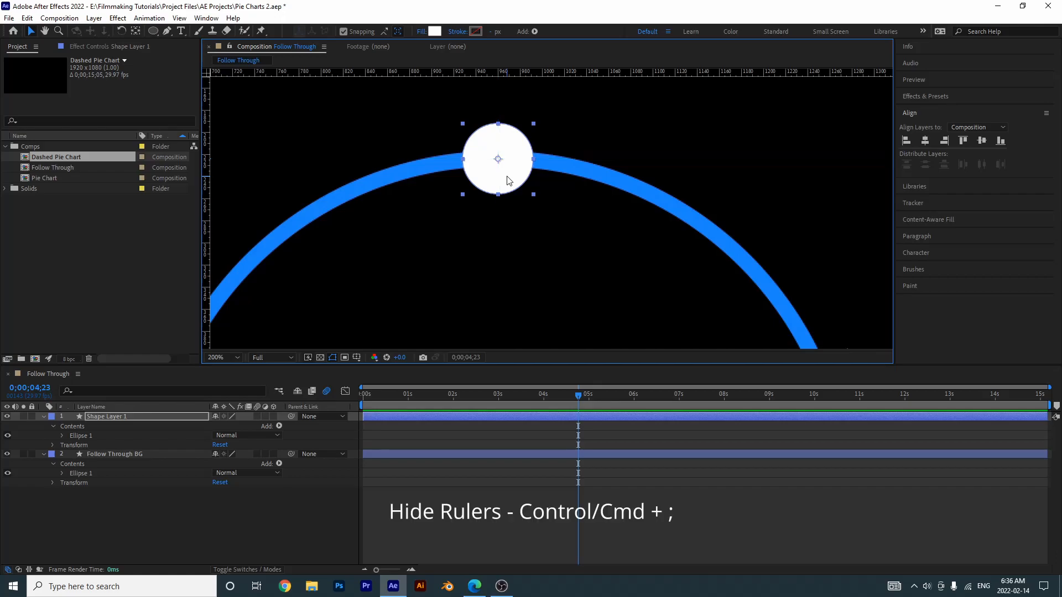
scroll(508, 180, "down", 1)
key("space")
left_click_drag(504, 210, 500, 152)
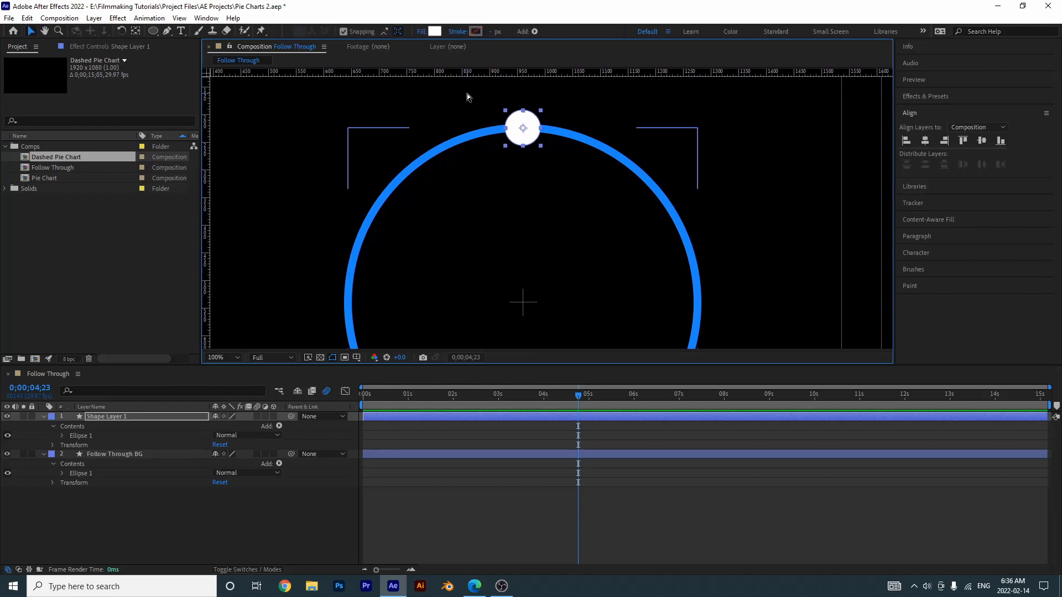
key("ctrl+r")
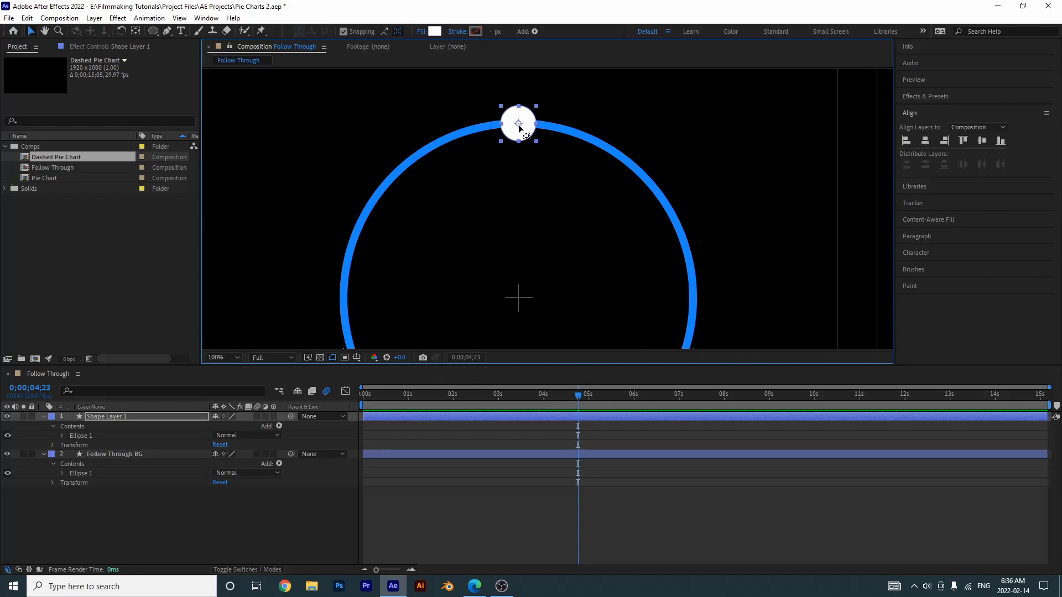
Step: Move the white dot layer's anchor point from the dot to the composition's center mark
key("y")
left_click_drag(518, 125, 518, 299)
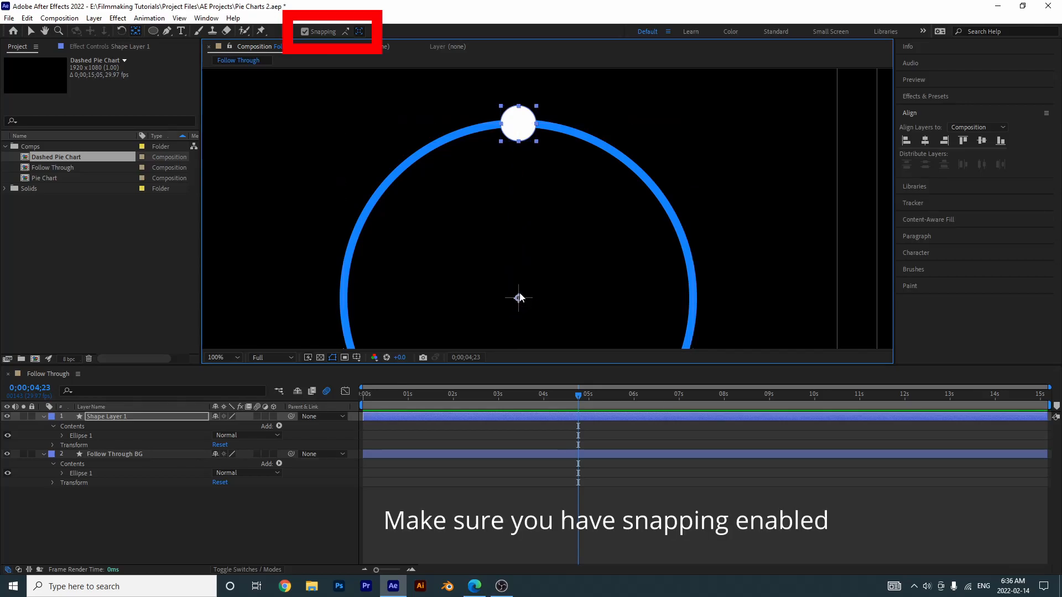
scroll(519, 298, "down", 1)
key("h")
left_click_drag(563, 287, 544, 240)
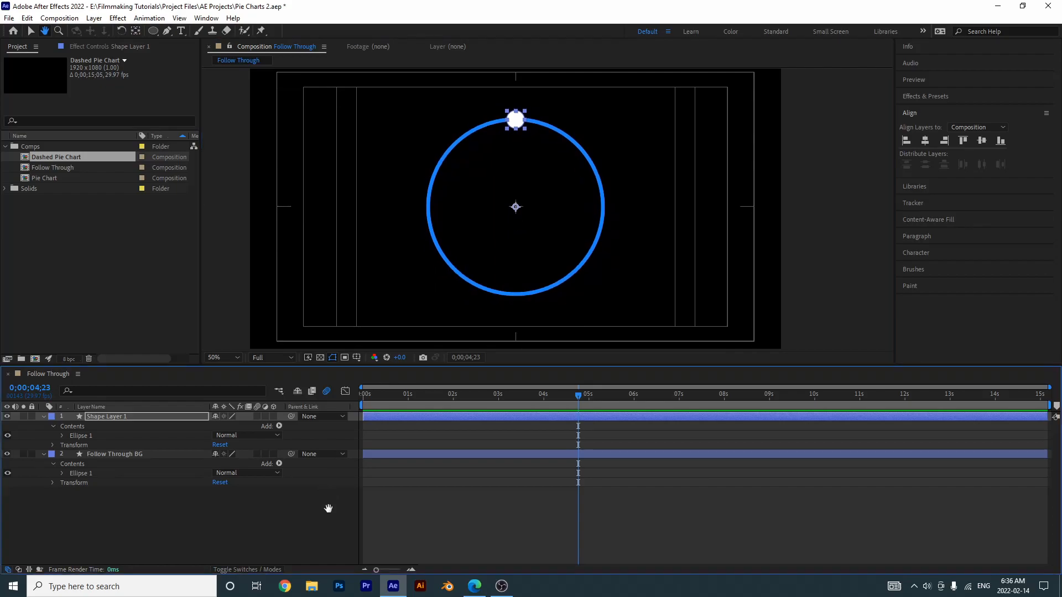
Step: Add a Trim Paths operator to the Follow Through BG layer
key("v")
left_click(145, 454)
left_click(109, 454)
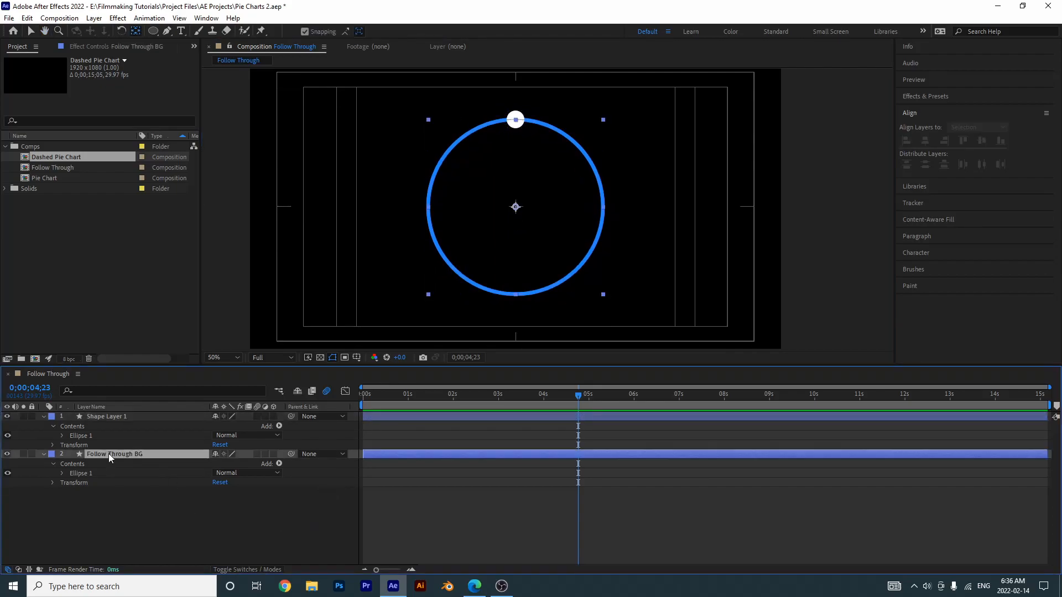
left_click(279, 464)
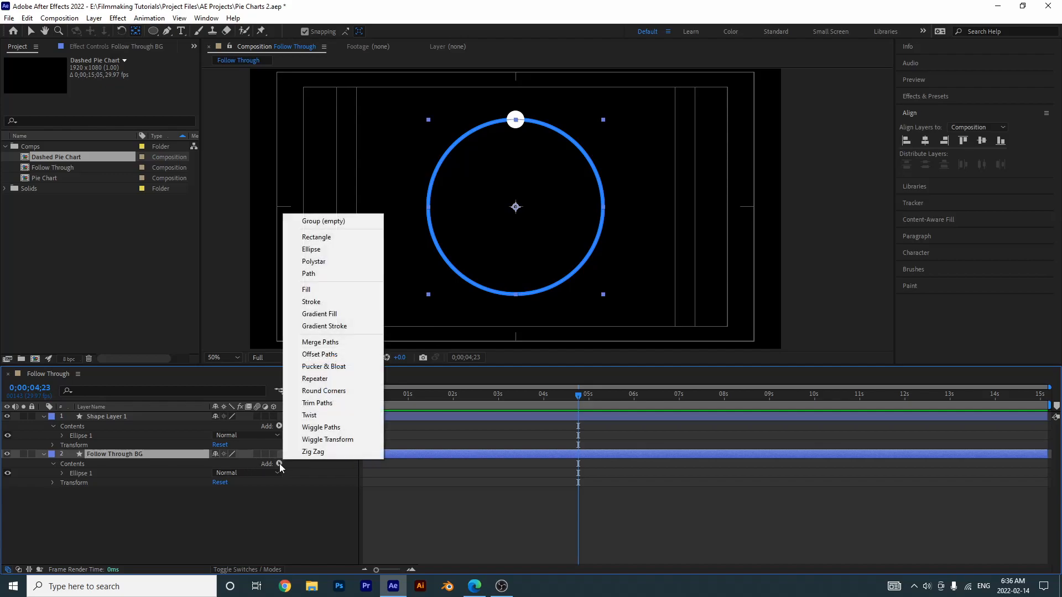
left_click(326, 407)
Step: Keyframe the ring's Trim Paths End at 0% at 0;00;00;15
left_click(453, 394)
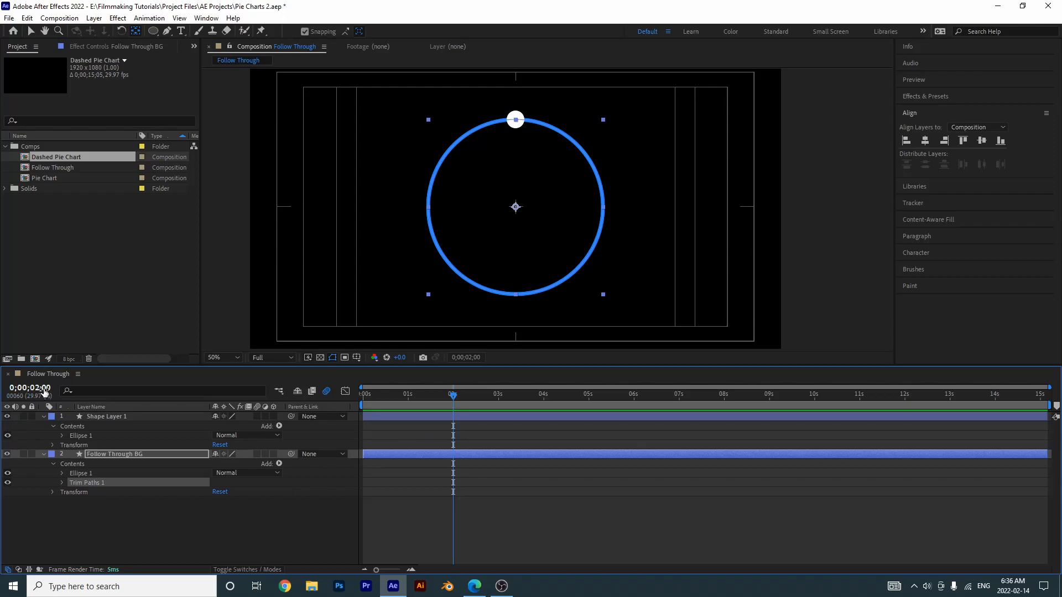
left_click(44, 388)
type("15")
key("Return")
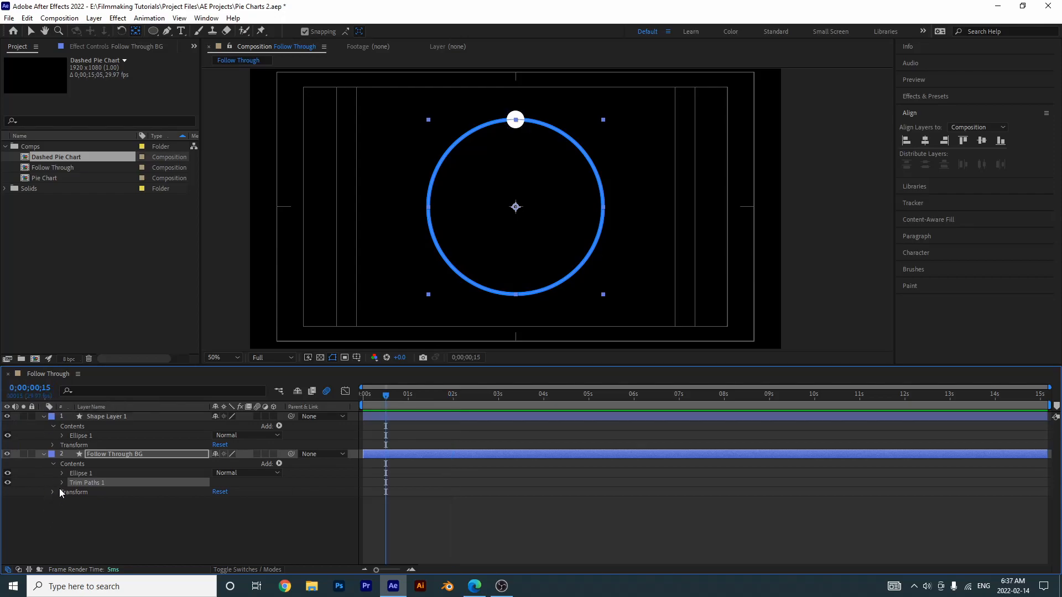
left_click(62, 482)
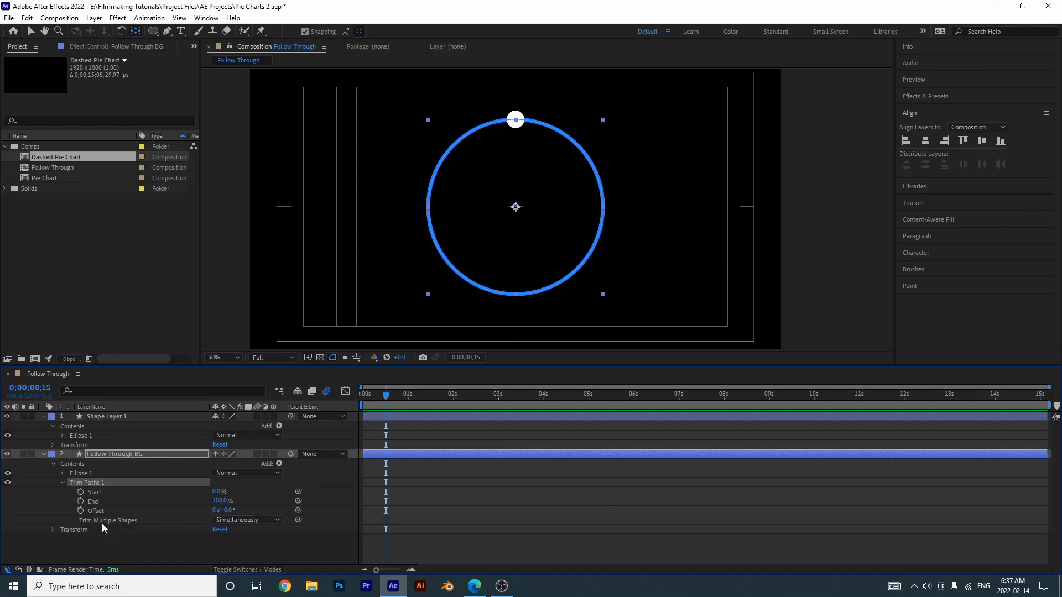
left_click_drag(223, 502, 84, 509)
left_click(81, 501)
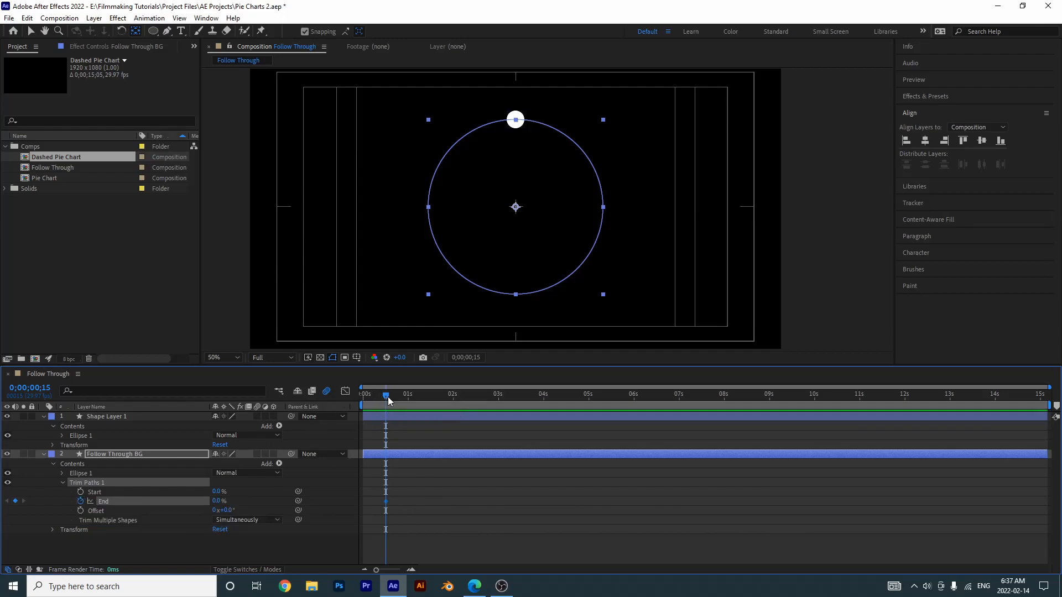
Step: Set the ring's Trim Paths End to 100% at 0;00;01;00
left_click(47, 386)
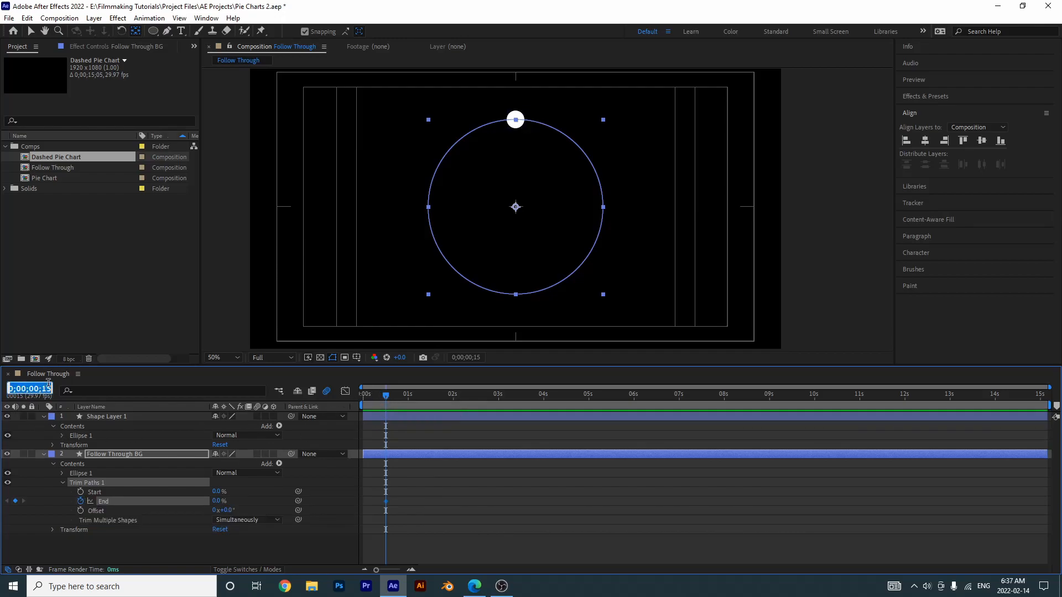
type("30")
key("Return")
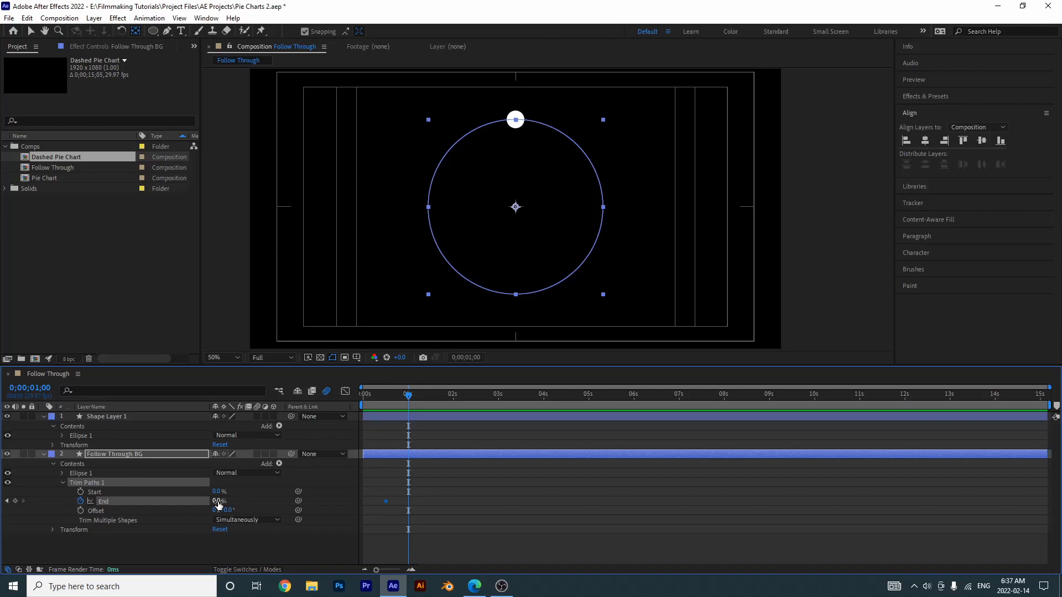
left_click_drag(218, 502, 416, 499)
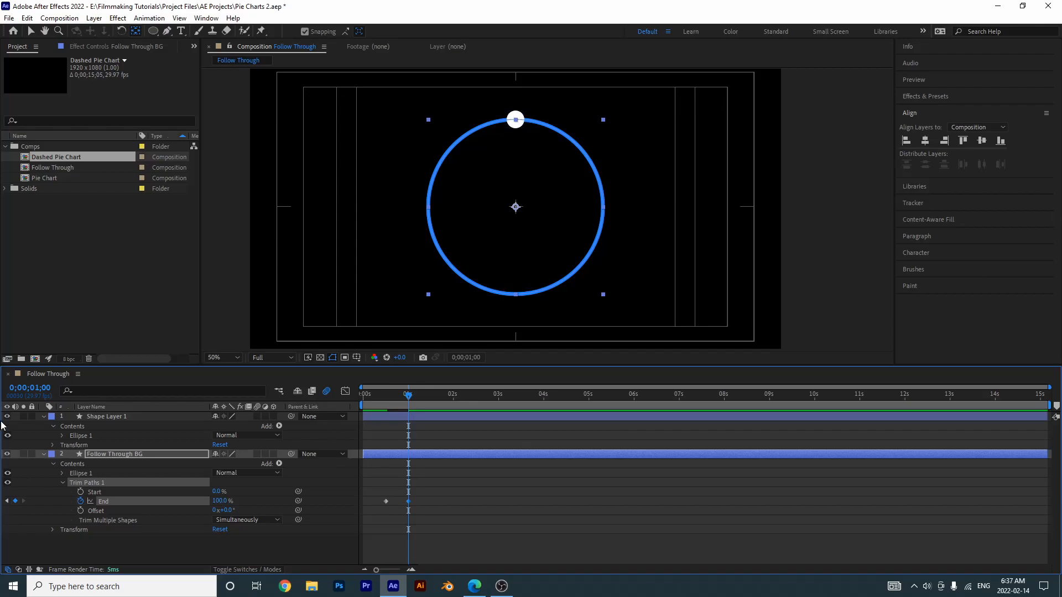
Step: Link the Rotation of Shape Layer 1 to the Trim Paths End property of Follow Through BG
left_click(101, 417)
key("r")
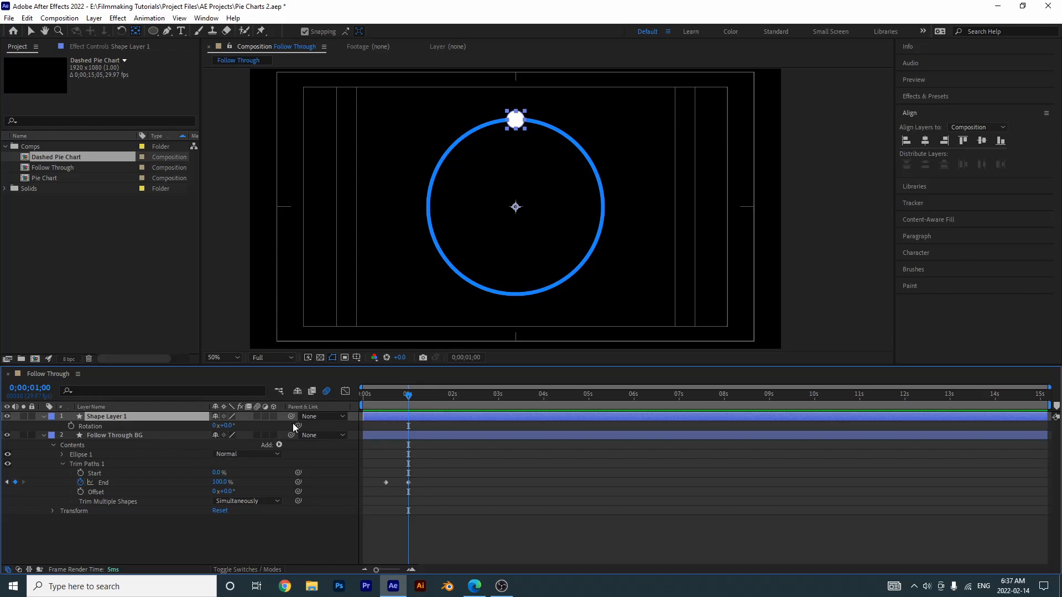
left_click_drag(298, 426, 107, 483)
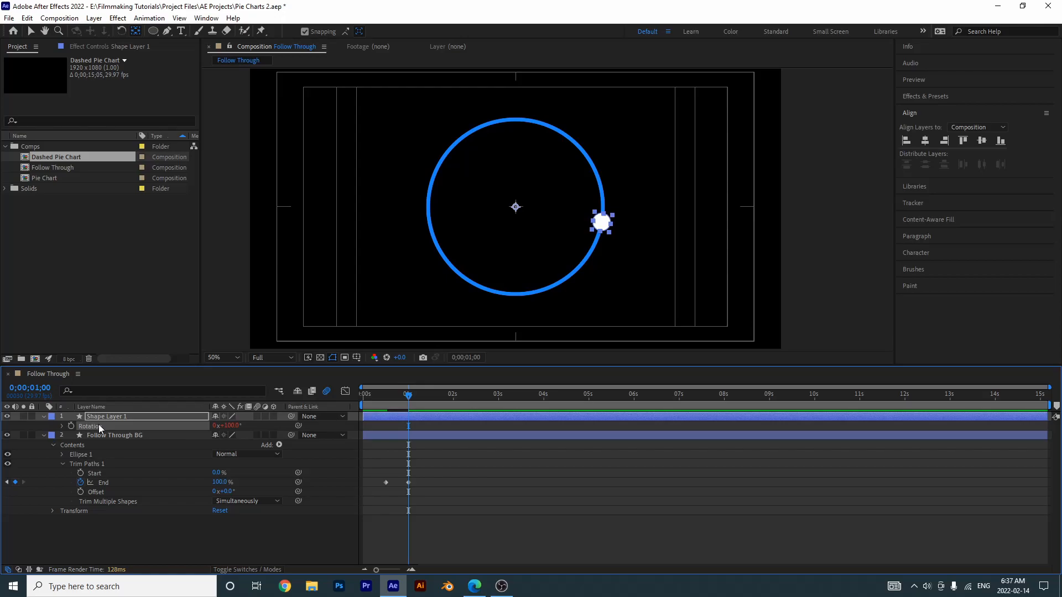
Step: Append *3.6 to the Rotation expression of Shape Layer 1 and play back the animation
key("e")
key("e")
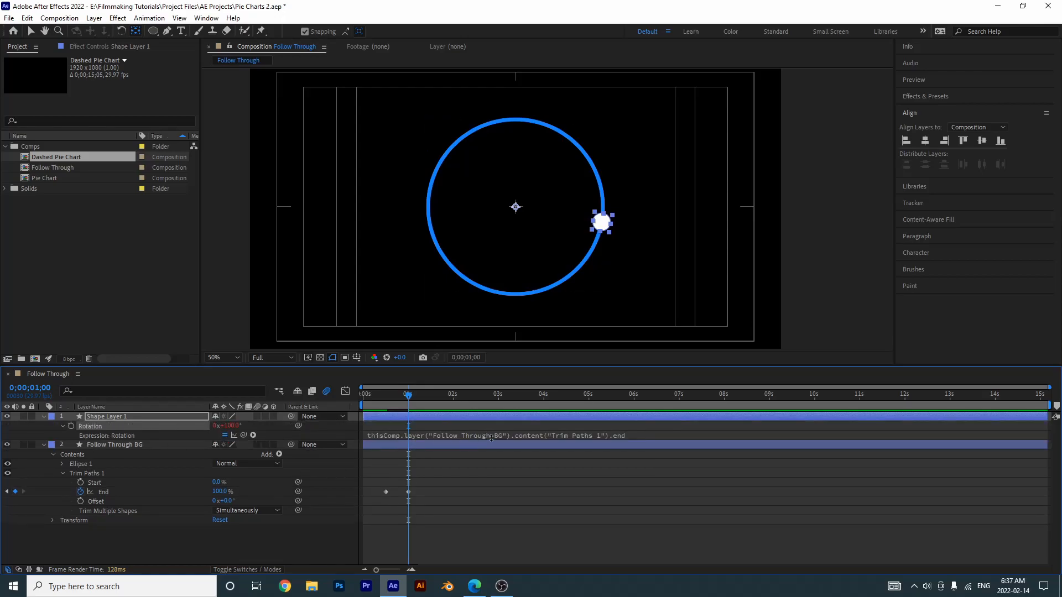
left_click(608, 436)
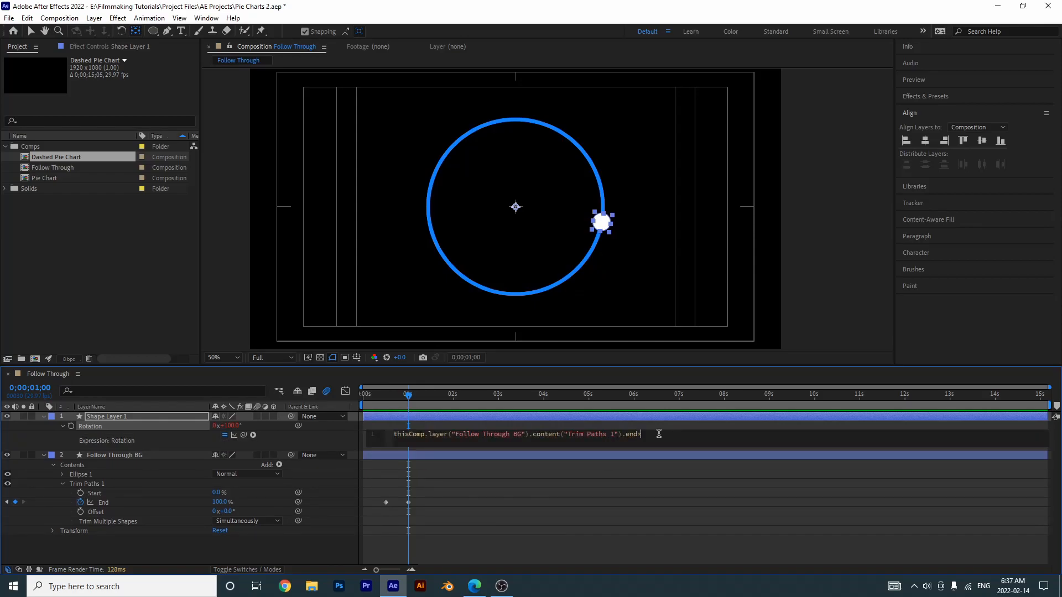
type("6")
left_click(669, 542)
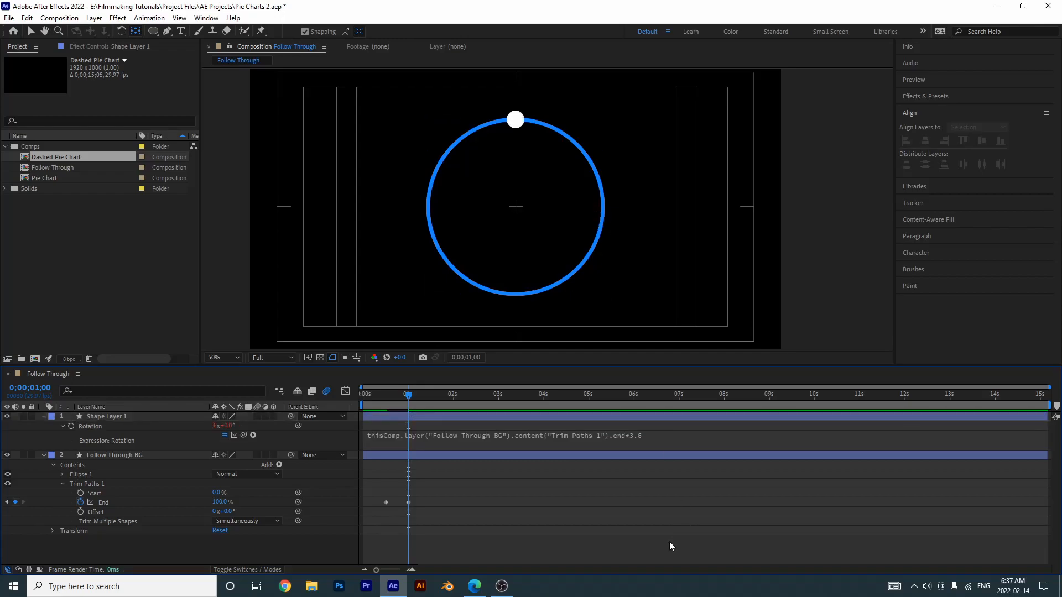
key("space")
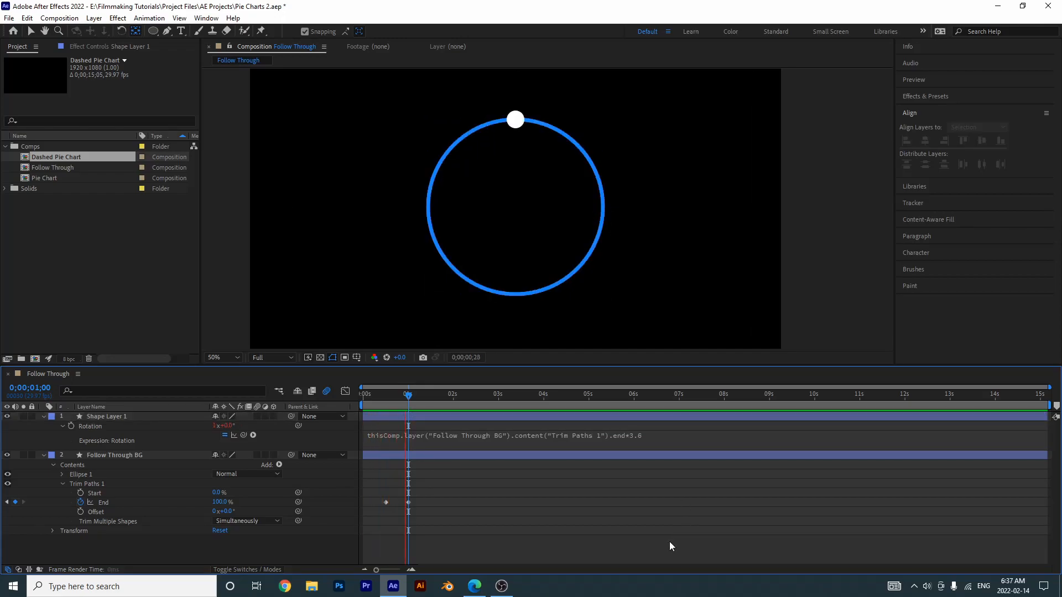
key("space")
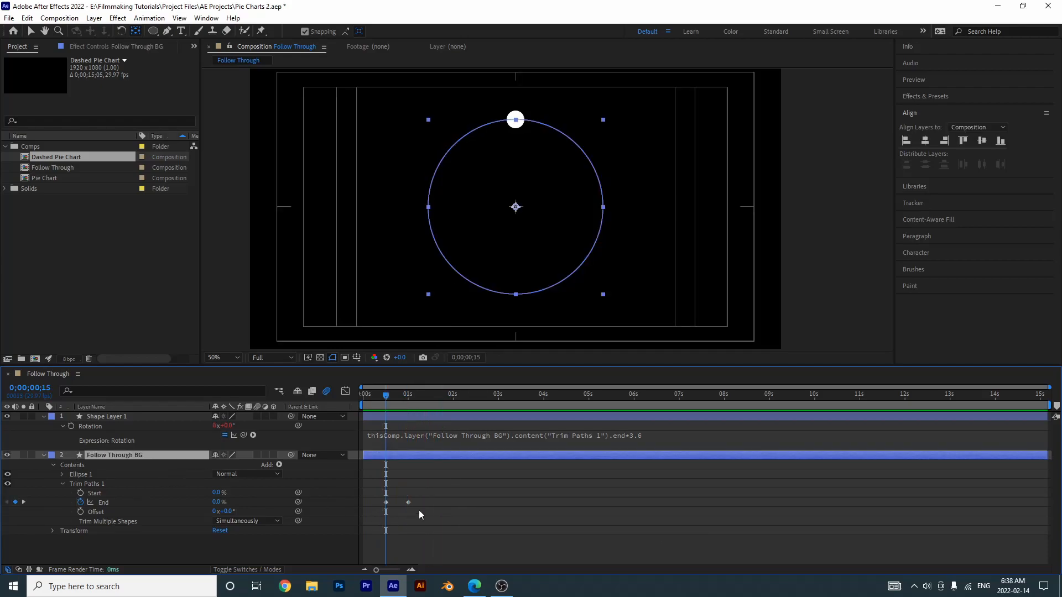
Step: Rename Shape Layer 1 as Follow Through Ball
left_click(458, 497)
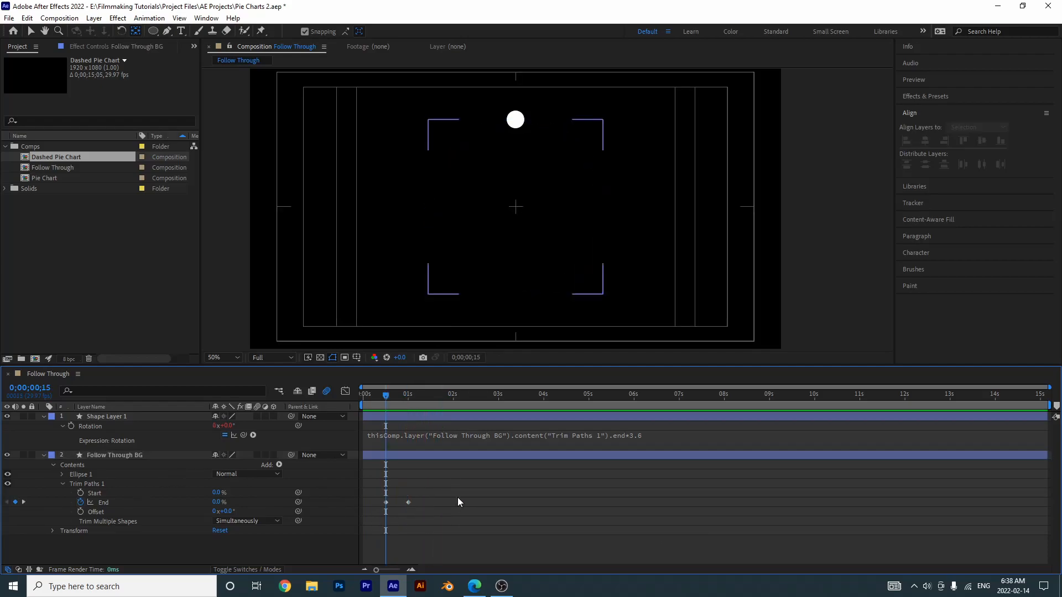
left_click(97, 416)
key("Return")
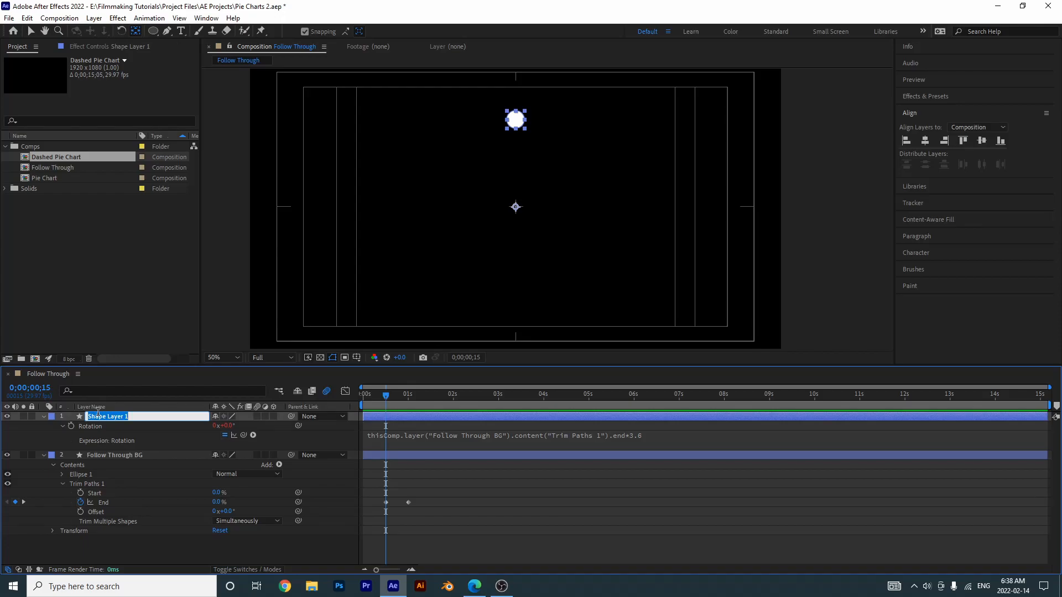
type("Follow Through Ball")
key("Return")
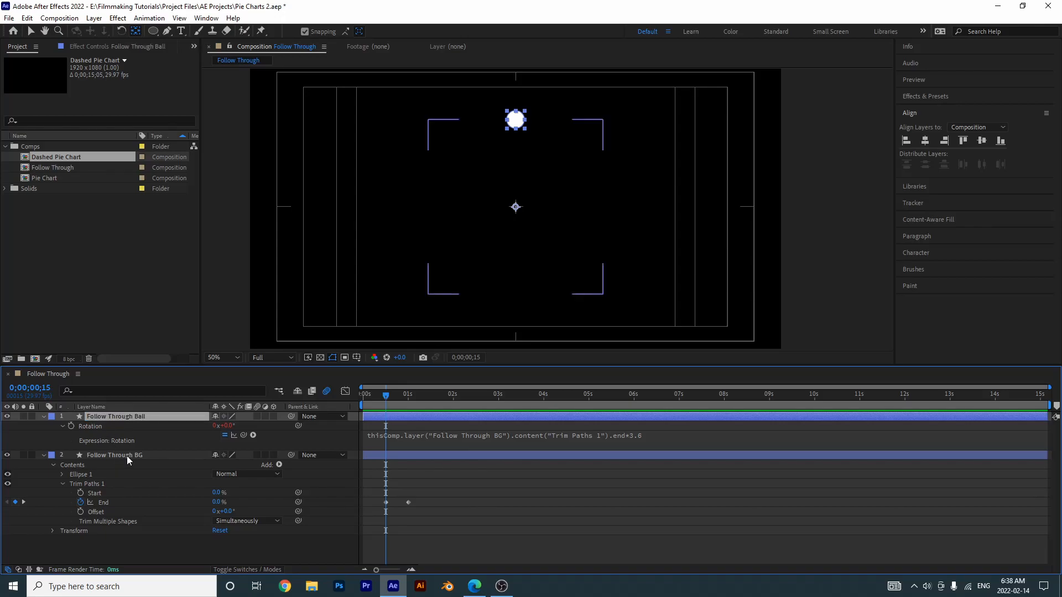
Step: Duplicate the Follow Through Ball and Follow Through BG layers together
left_click(128, 456)
left_click(134, 414, "shift")
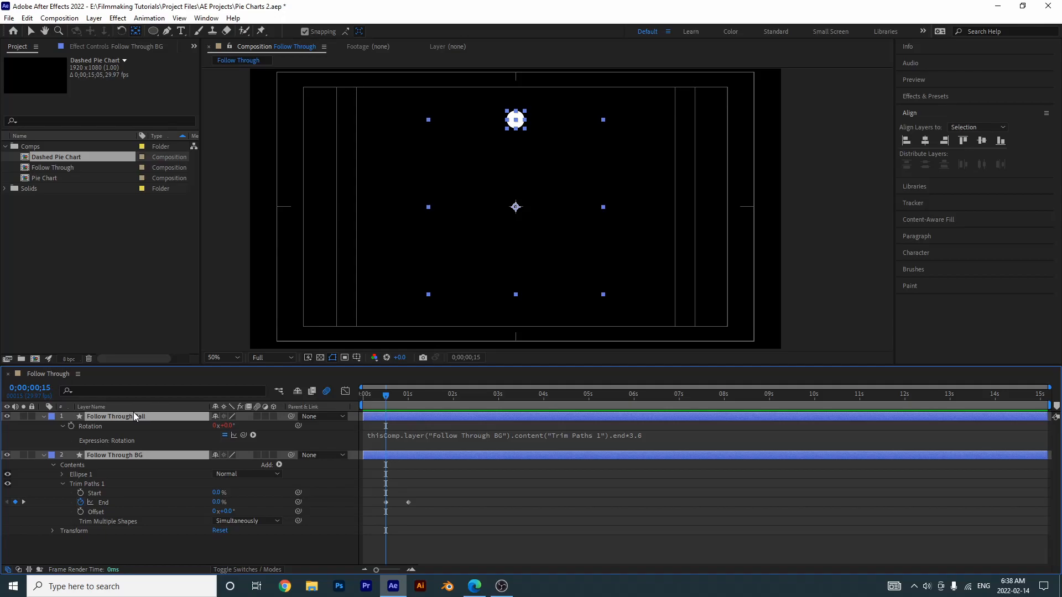
key("ctrl+d")
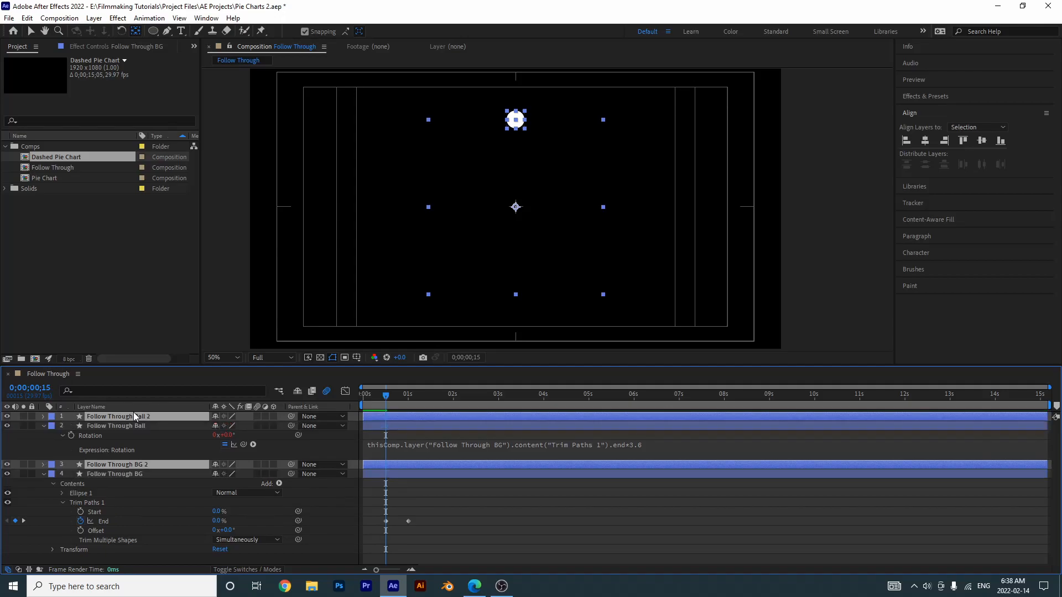
Step: Collapse the two original layers' properties and place Follow Through BG 2 directly above Follow Through Ball in the layer order
left_click(122, 474)
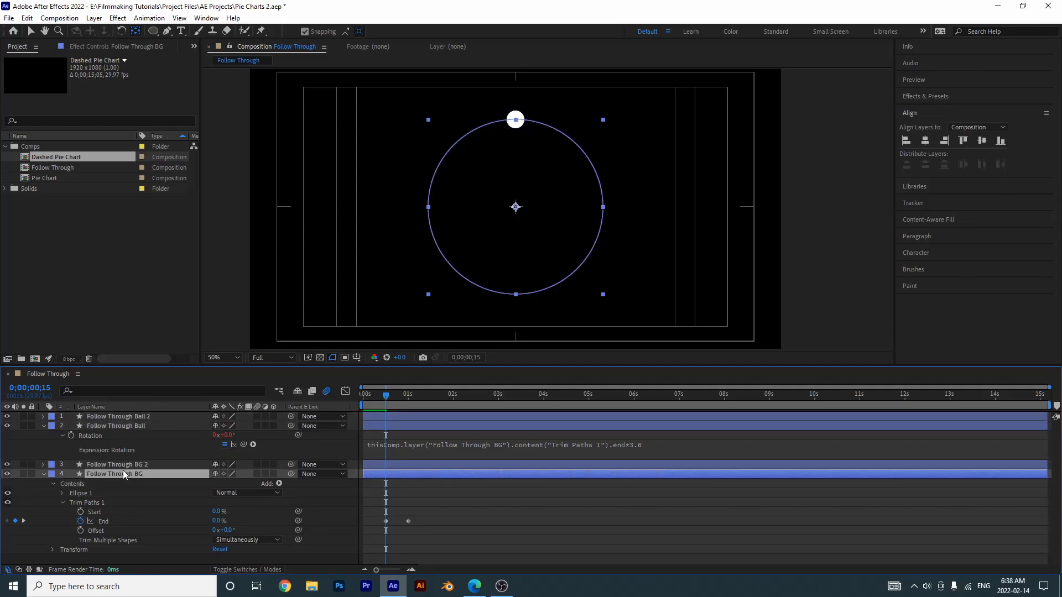
left_click(125, 427, "ctrl")
key("u")
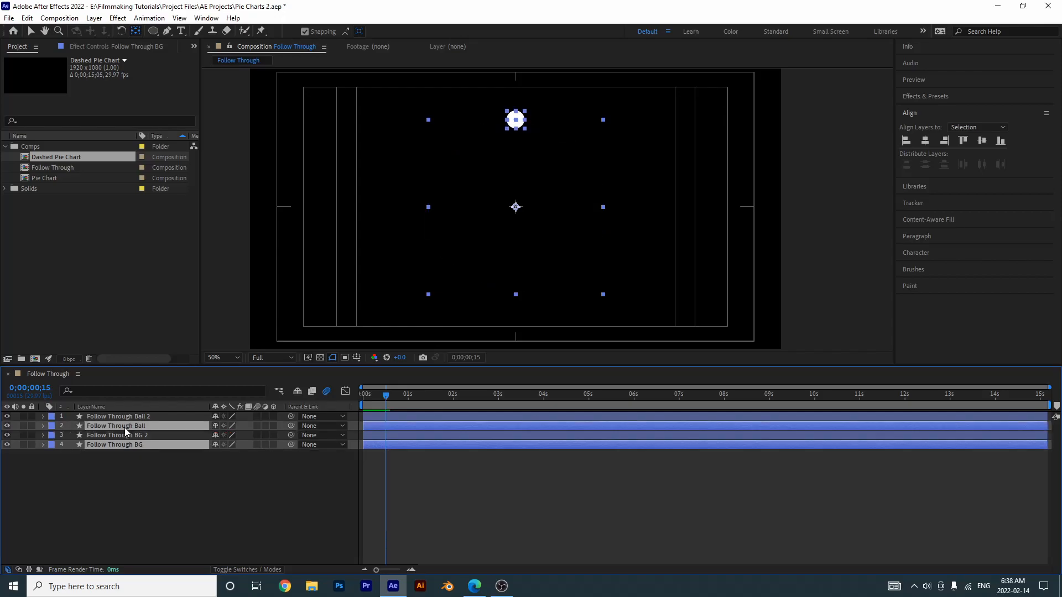
left_click(135, 474)
left_click(122, 435)
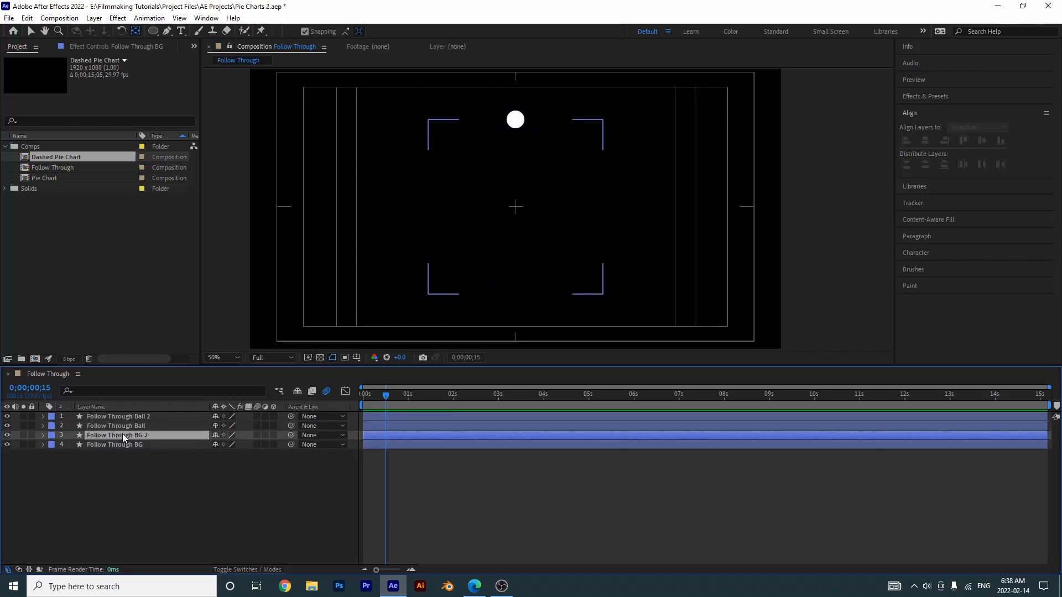
left_click_drag(122, 434, 125, 426)
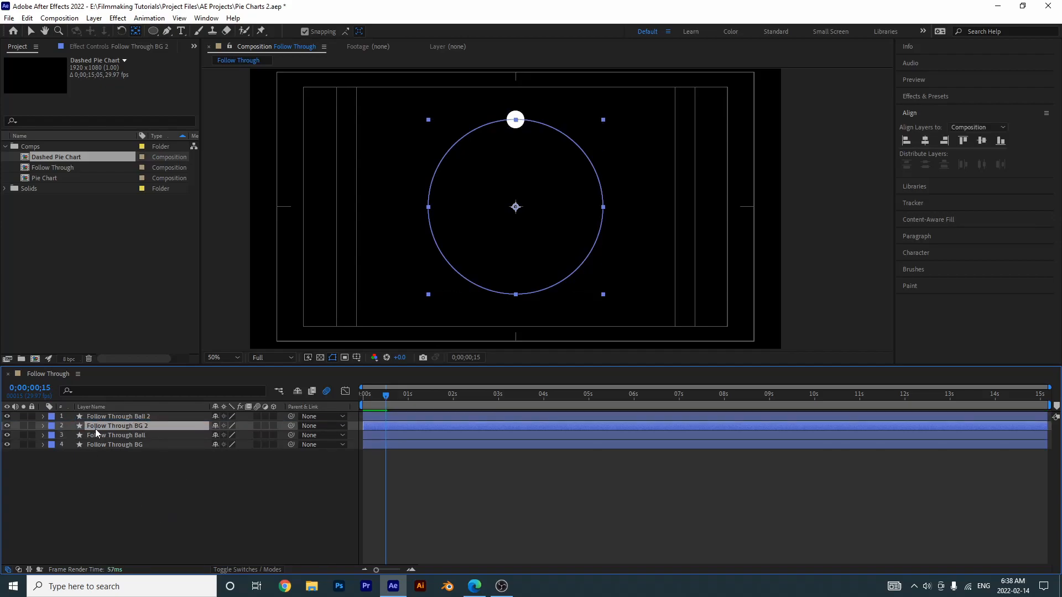
Step: Change the stroke color of Follow Through BG 2 to white (FFFFFF) while viewing the fully drawn ring
left_click_drag(386, 395, 448, 394)
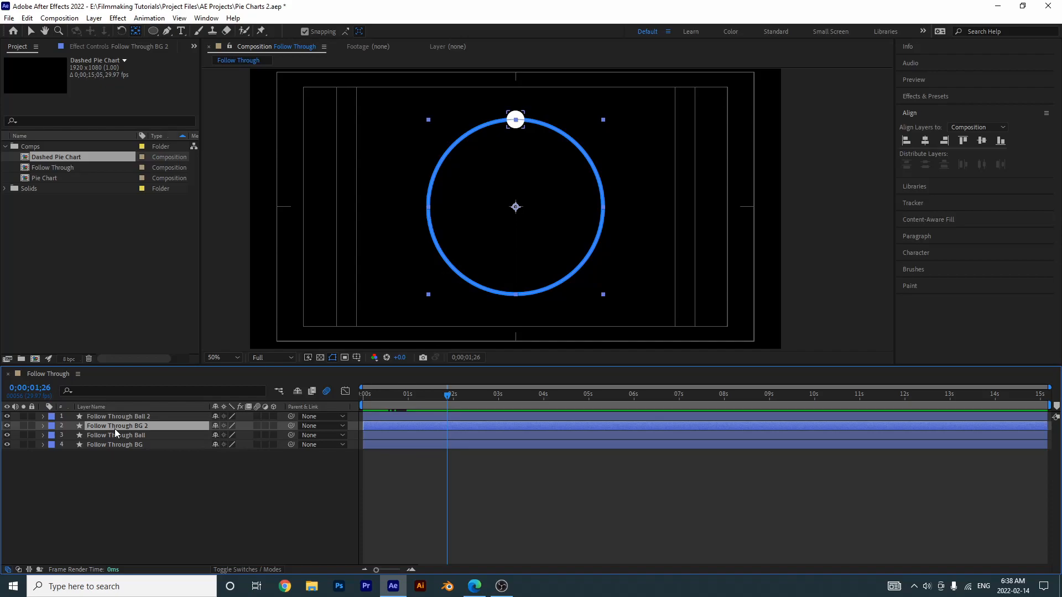
left_click(150, 33)
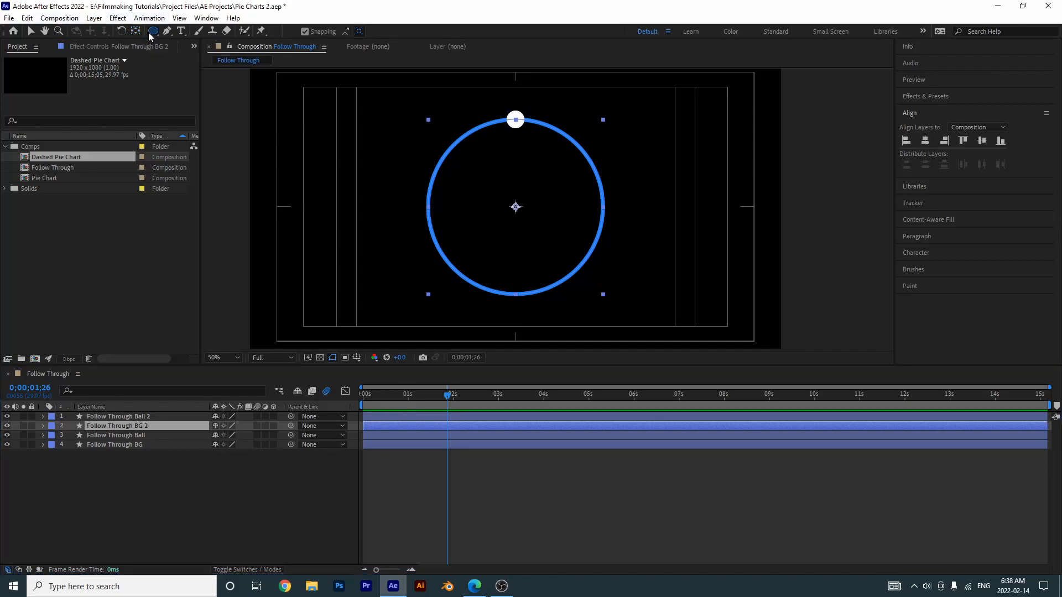
left_click(387, 31)
left_click(554, 347)
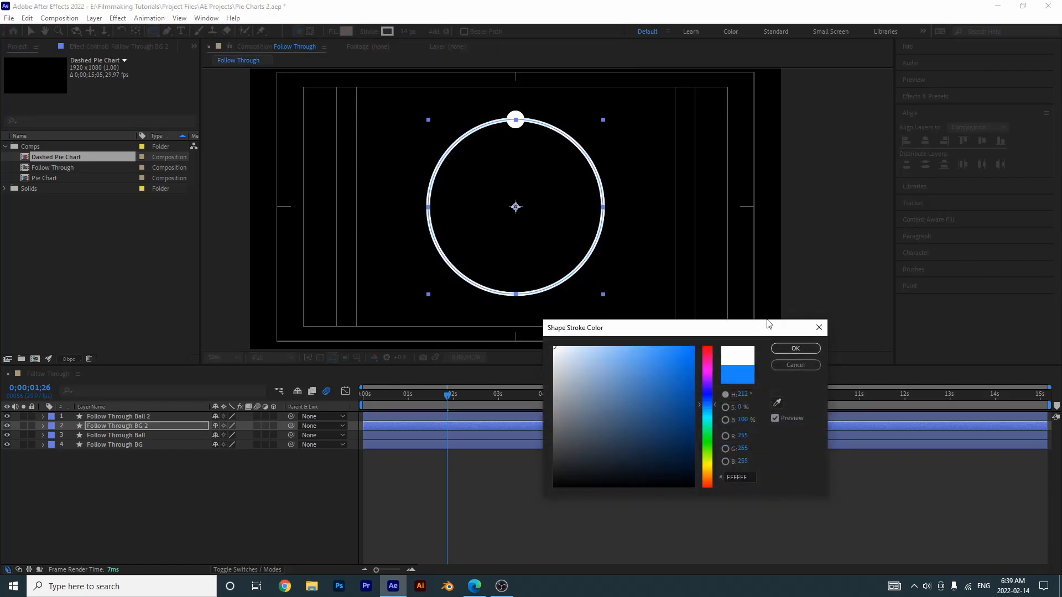
left_click(793, 348)
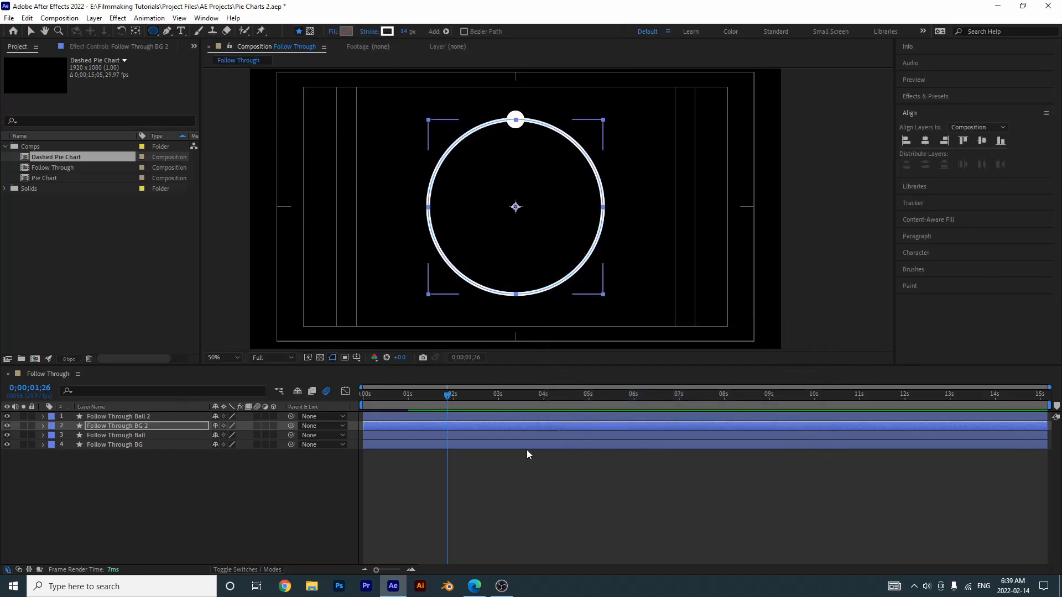
left_click(238, 526)
Step: Enlarge the ellipse of Follow Through Ball 2 to about 139% using its Transform: Ellipse 1 Scale
left_click(118, 415)
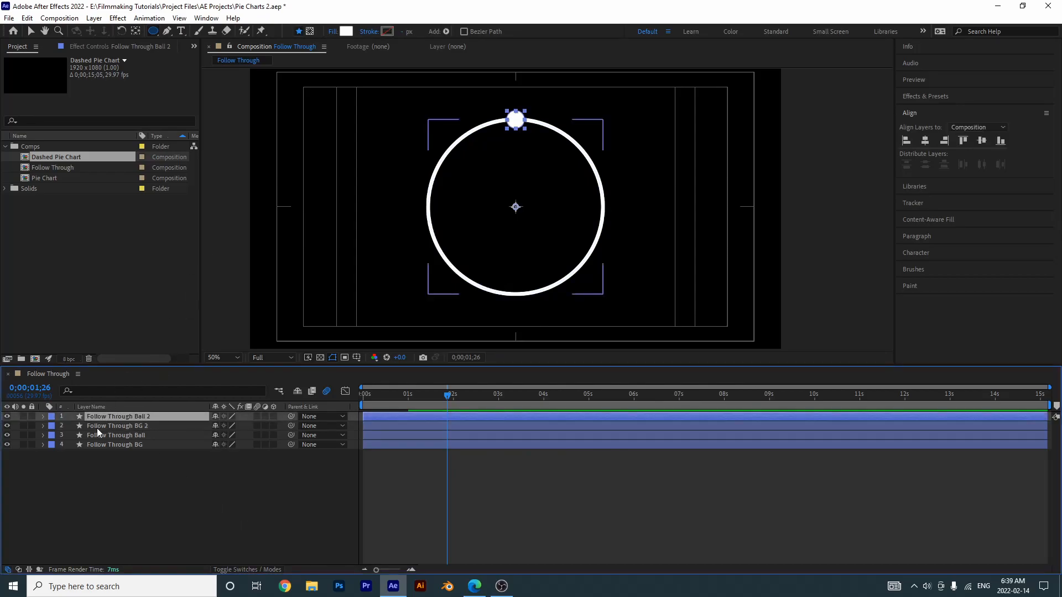
left_click(43, 416)
left_click(53, 426)
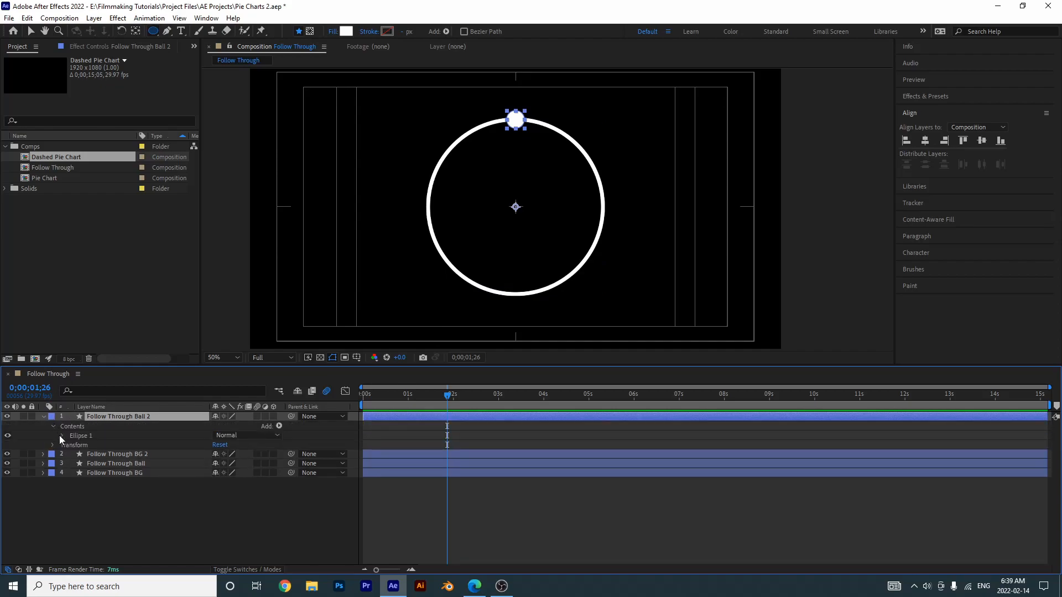
left_click(62, 436)
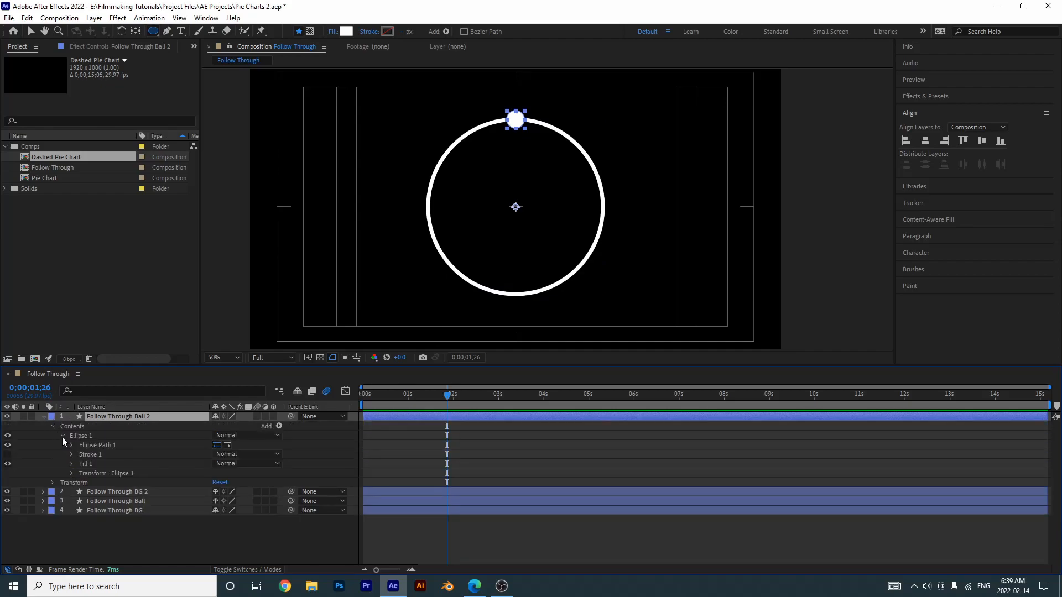
left_click(70, 473)
left_click_drag(225, 506, 247, 502)
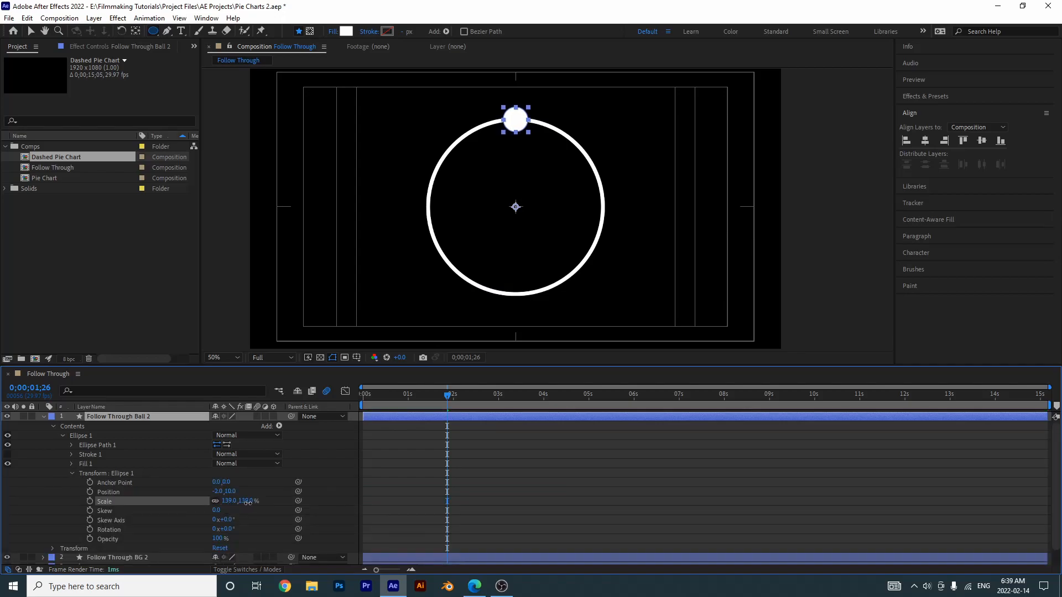
Step: Deselect the layers and preview the Follow Through animation with the enlarged ball
left_click(505, 491)
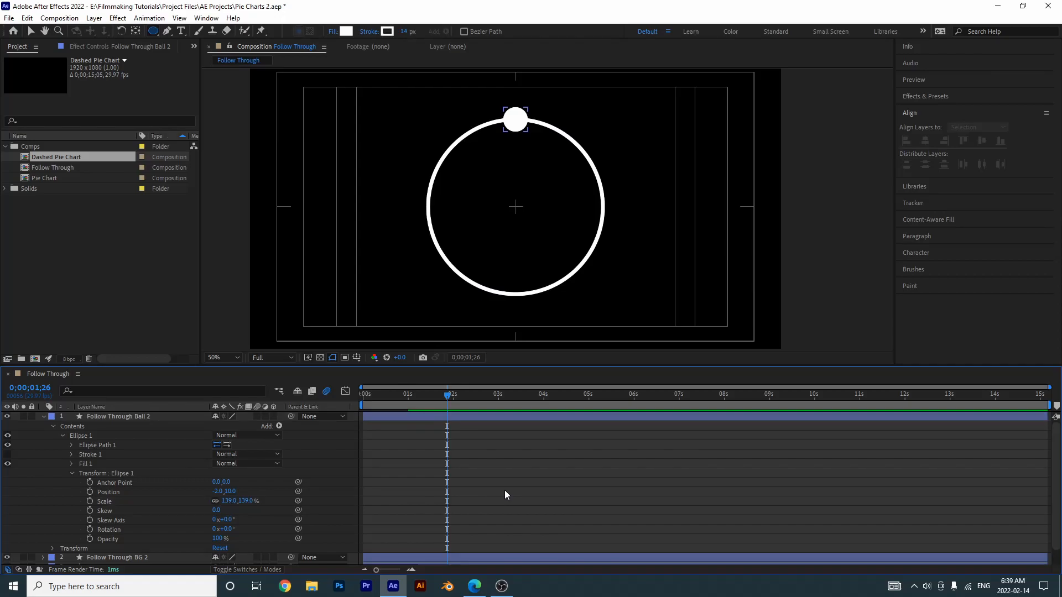
key("space")
key("space")
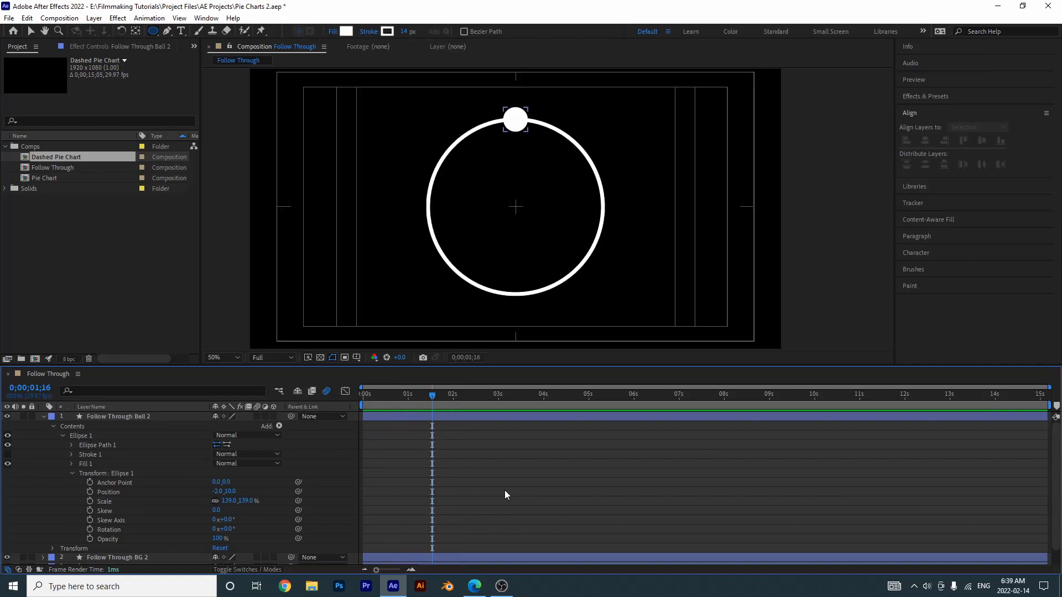
Step: Collapse the properties of Follow Through Ball 2 and reveal the keyframed End properties of Follow Through BG 2 and Follow Through BG
left_click(111, 416)
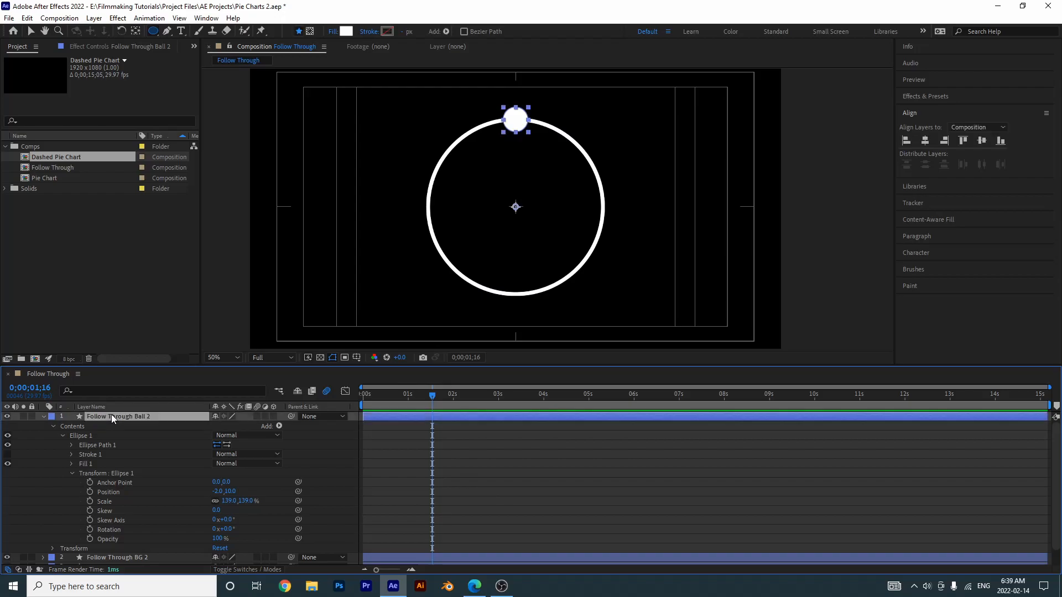
key("u")
left_click_drag(150, 488, 121, 423)
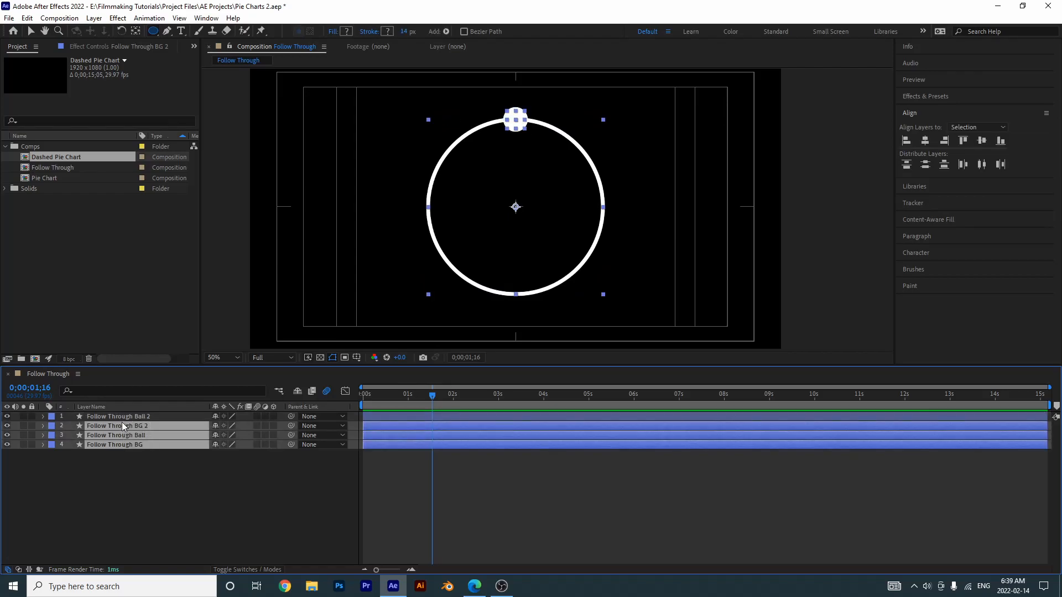
key("u")
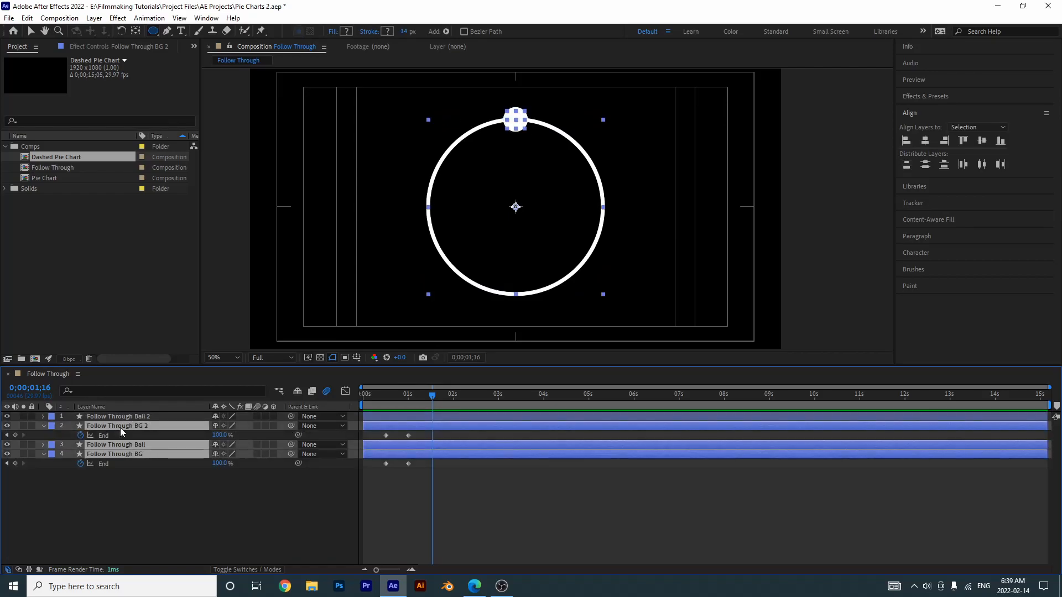
Step: Move the End keyframes of Follow Through BG 2 to 0;00;01;00 and 0;00;02;00, and preview the delayed ring animation
left_click_drag(386, 398, 402, 398)
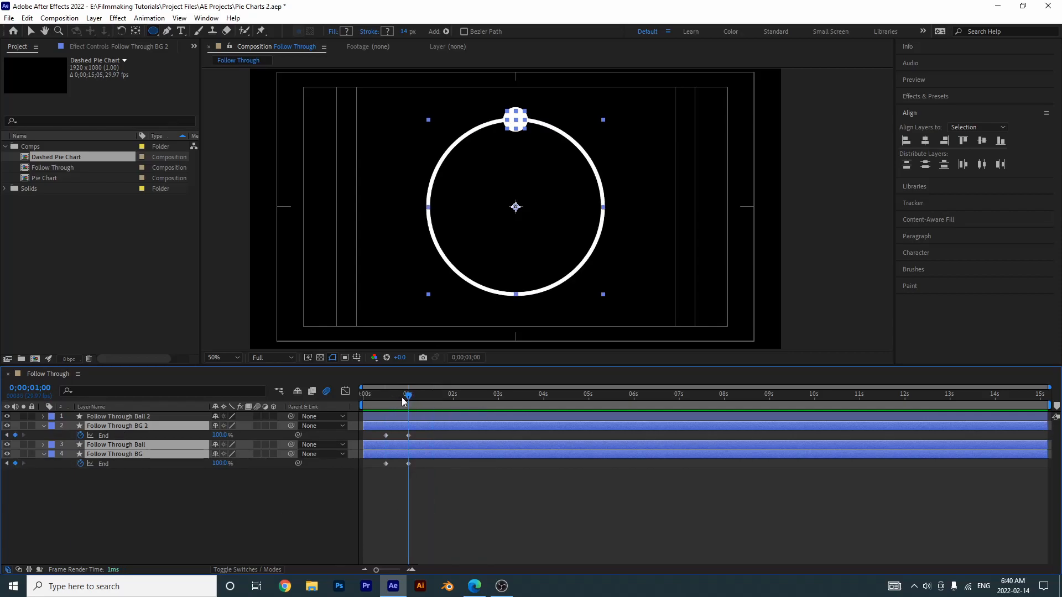
left_click(88, 499)
left_click(143, 427)
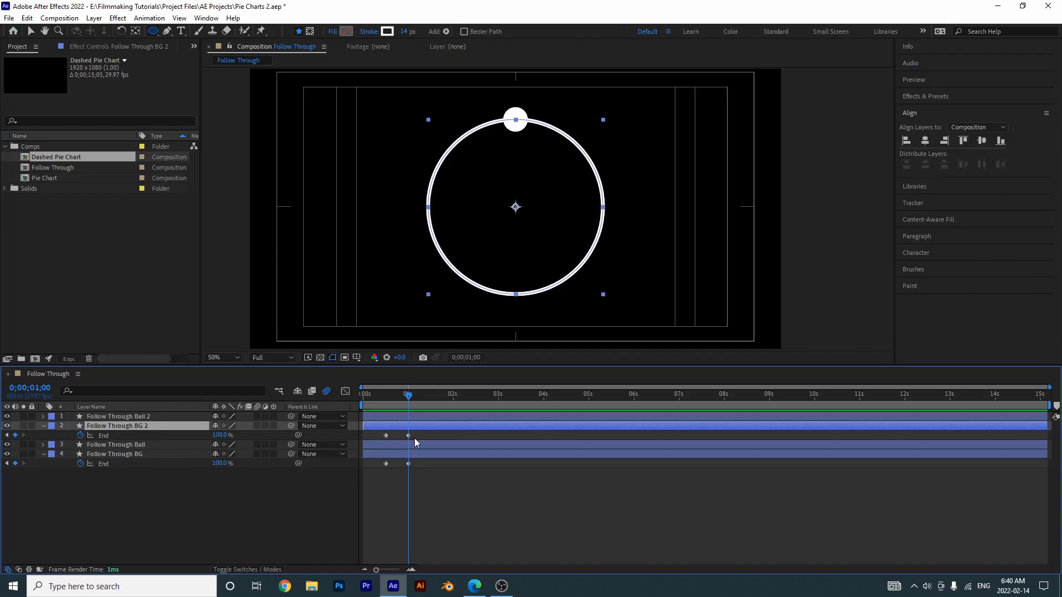
left_click_drag(427, 438, 455, 437)
left_click(448, 517)
left_click(454, 395)
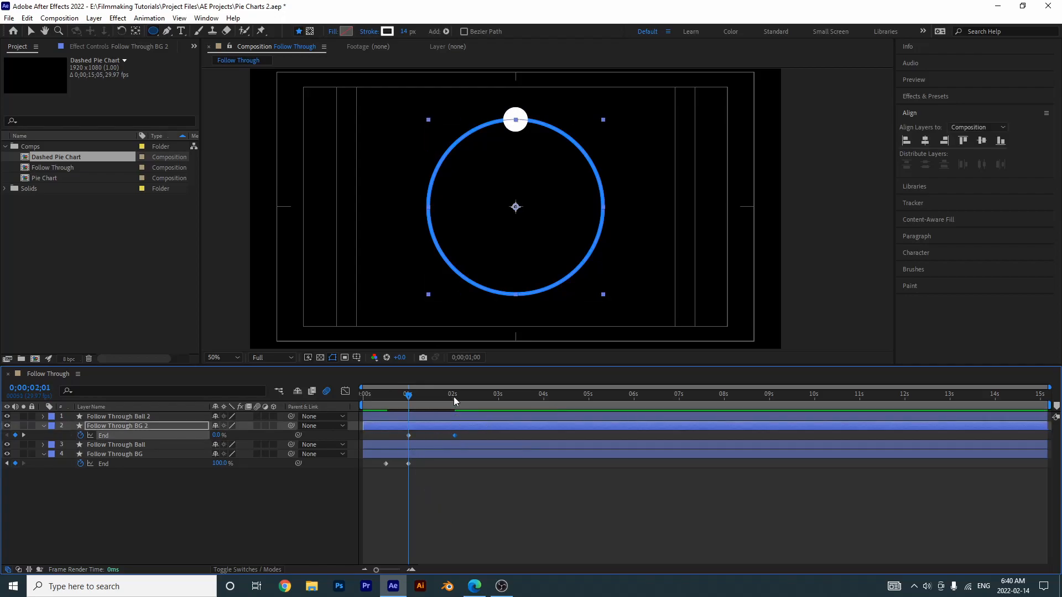
key("Page_Up")
left_click_drag(455, 436, 453, 436)
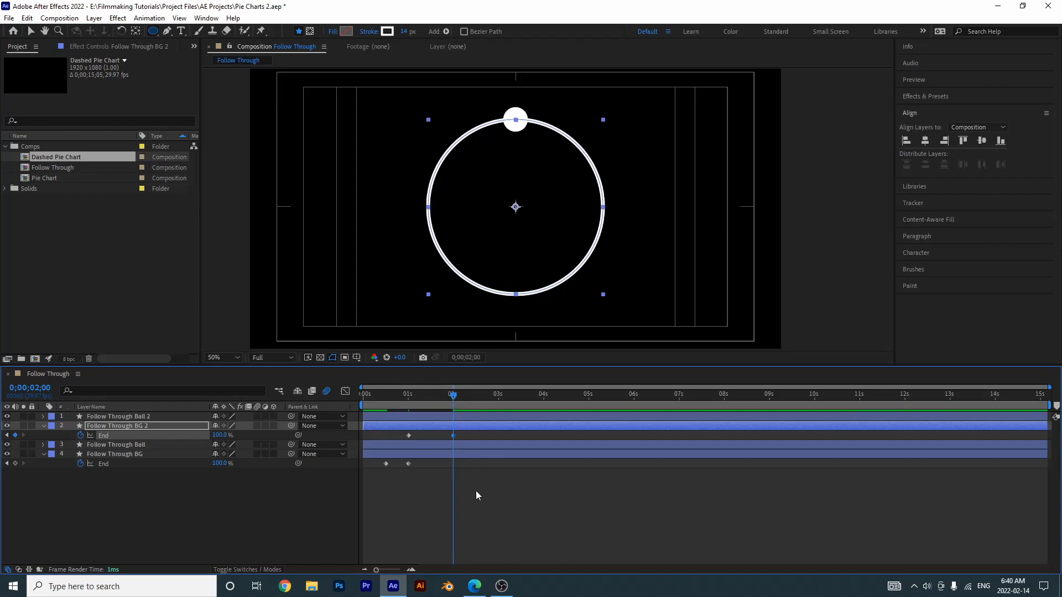
key("space")
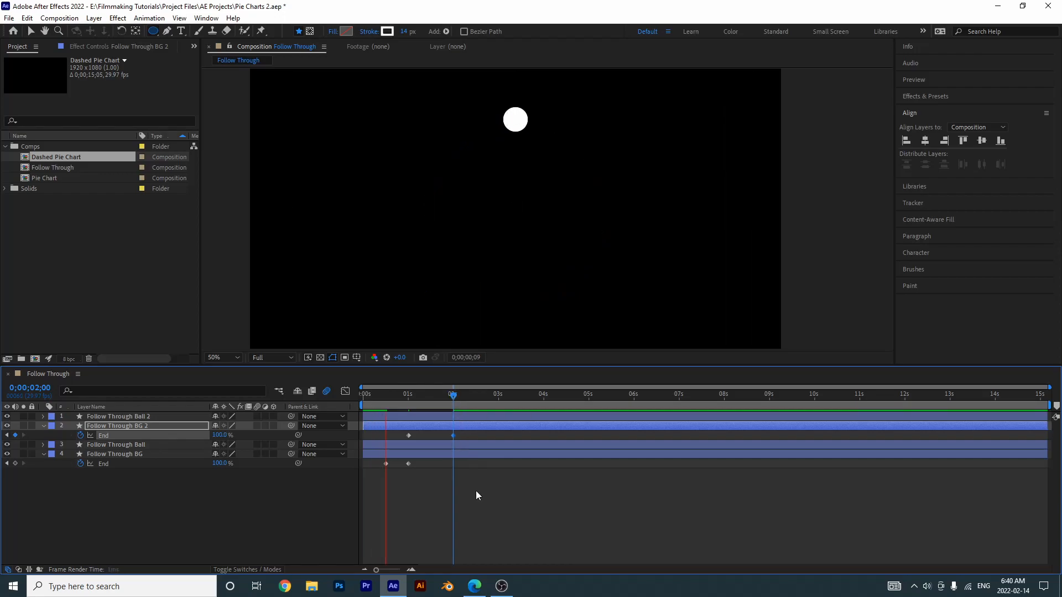
key("space")
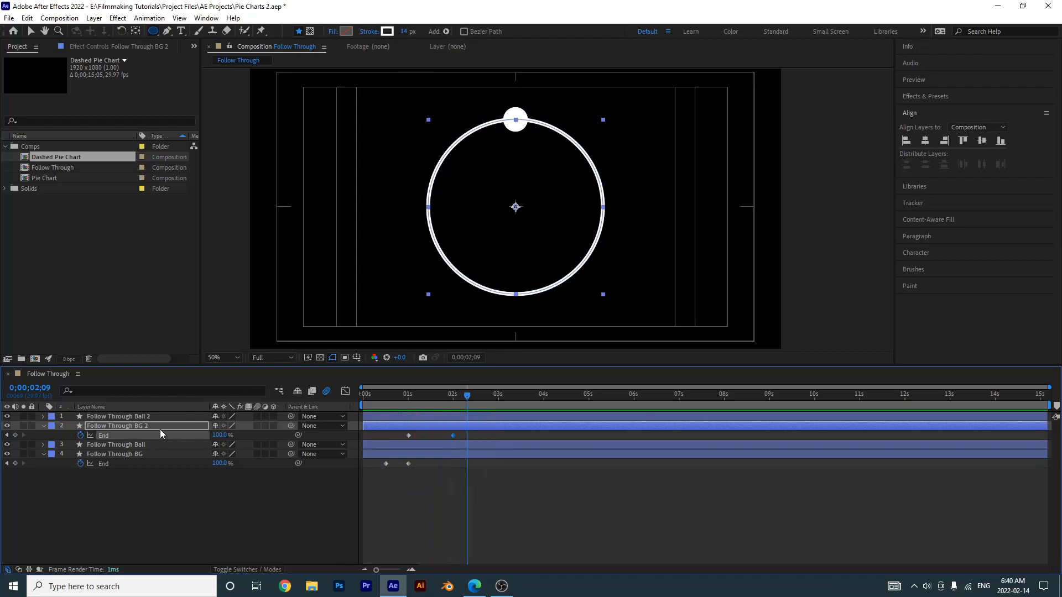
Step: Set the stroke width of Follow Through BG 2 to 28 px and preview the thicker ring's animation
left_click(407, 31)
type("28")
key("Return")
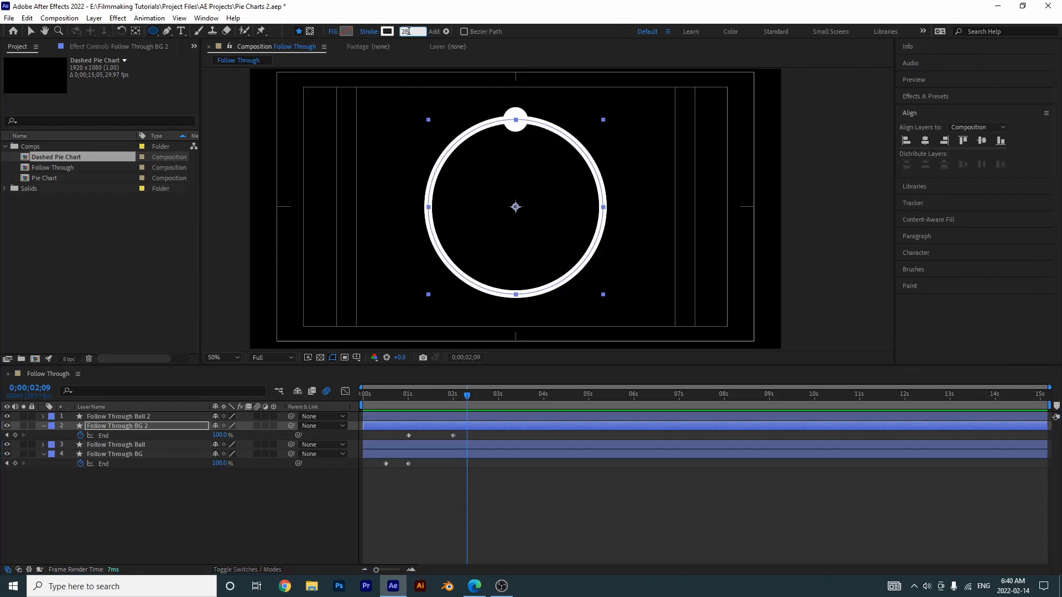
left_click(130, 418)
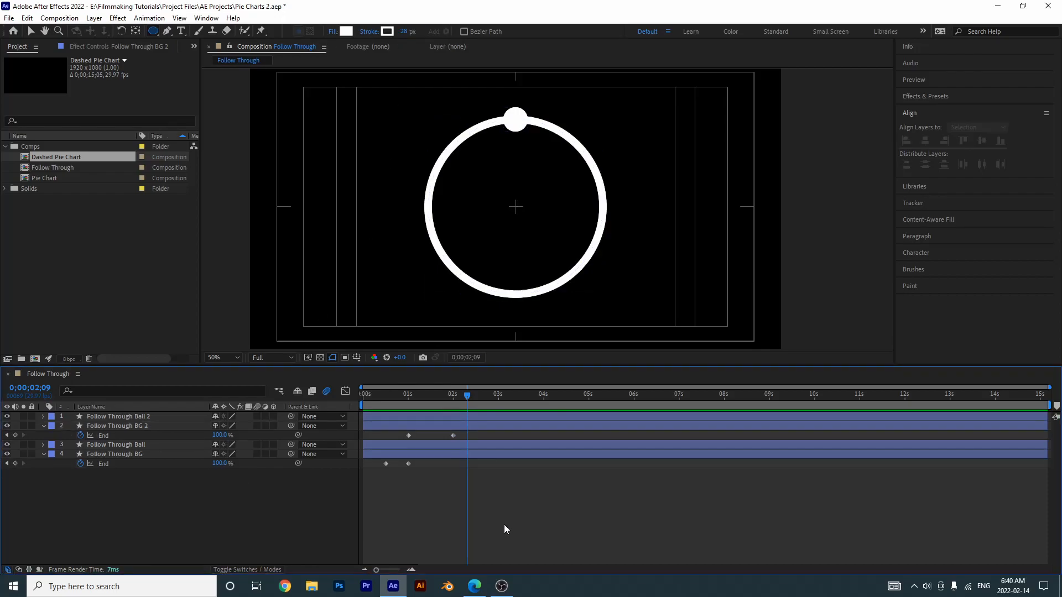
key("space")
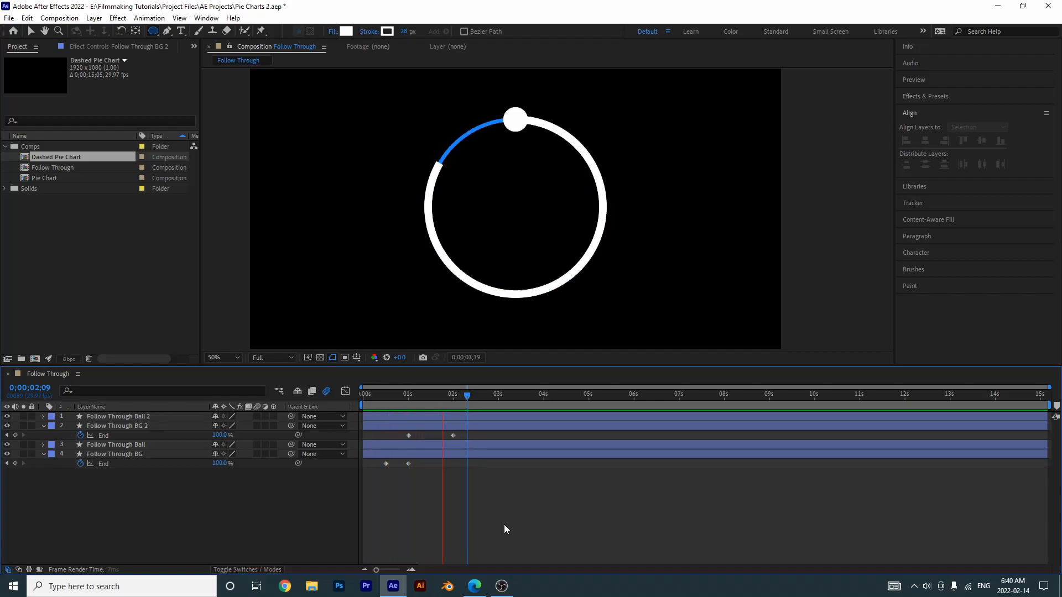
key("space")
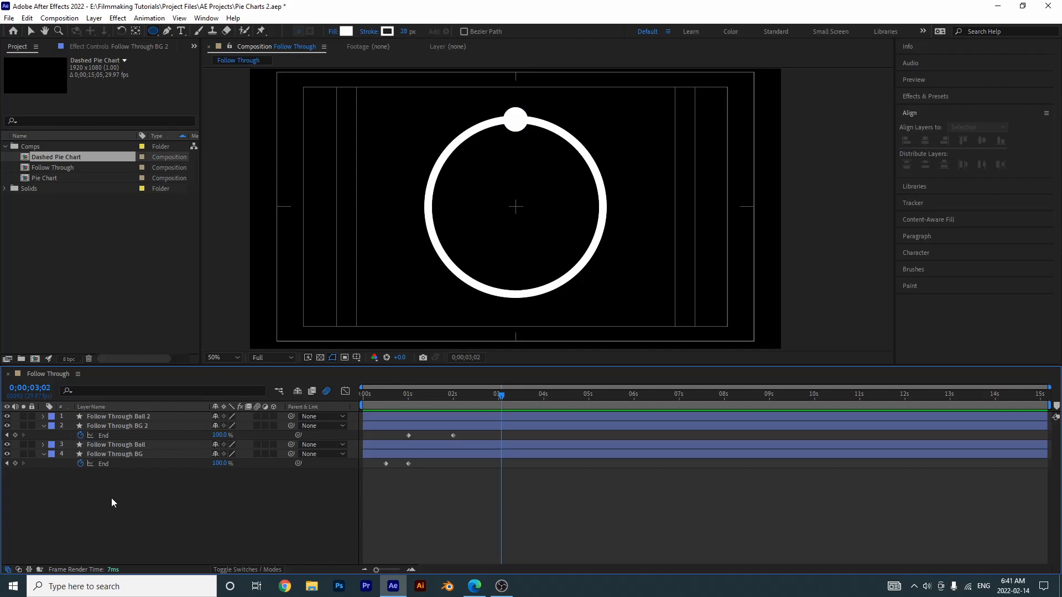
Step: Point the Rotation expression of Follow Through Ball 2 to the layer "Follow Through BG 2" and preview the animation
left_click(144, 416)
key("e")
key("e")
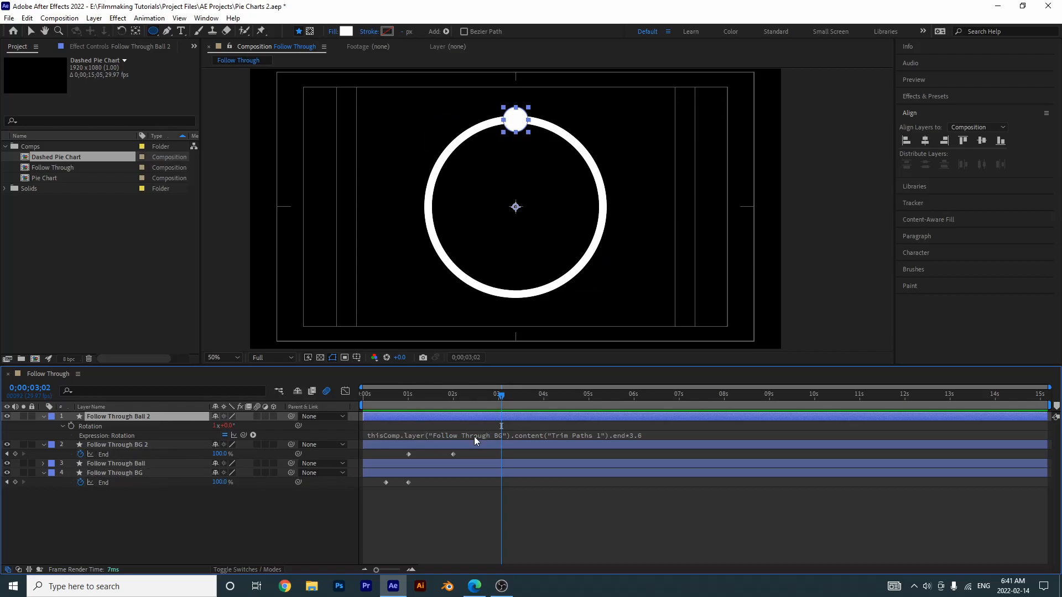
left_click(488, 437)
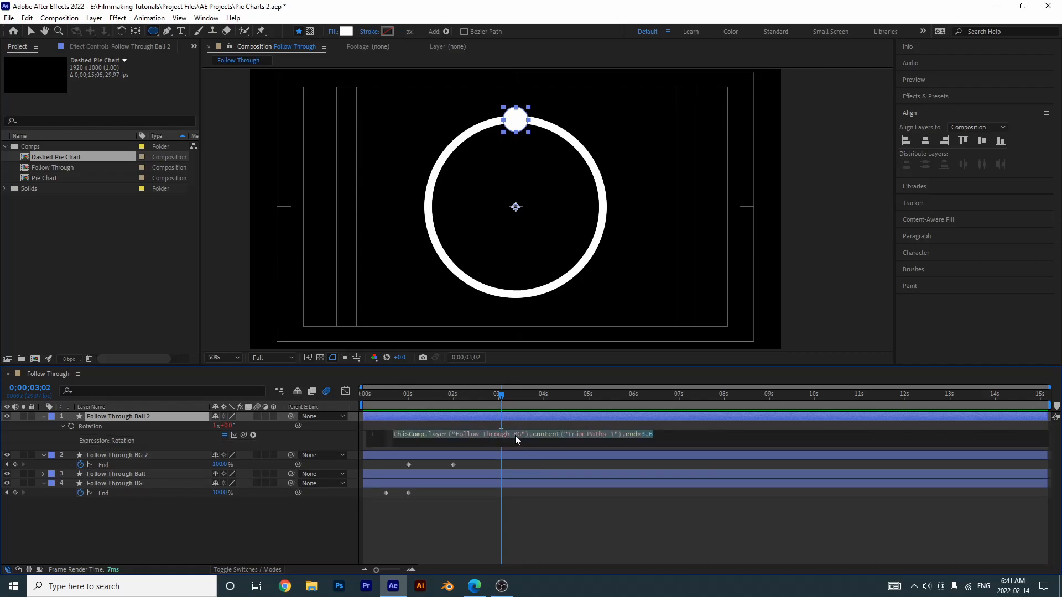
left_click(515, 437)
key("ctrl+shift+Left")
key("ctrl+shift+Left")
key("ctrl+shift+Left")
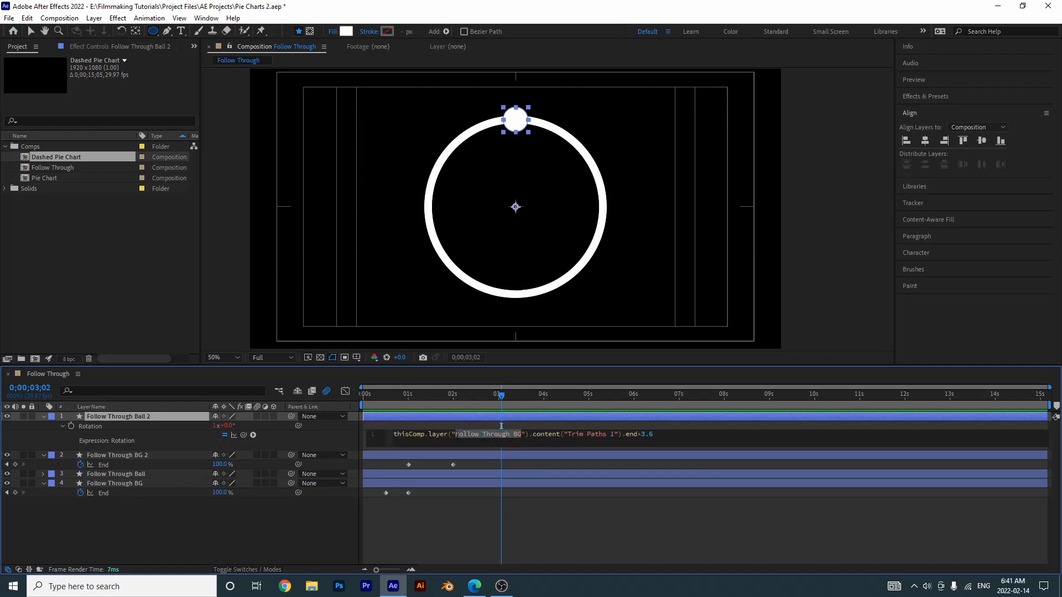
type("fo")
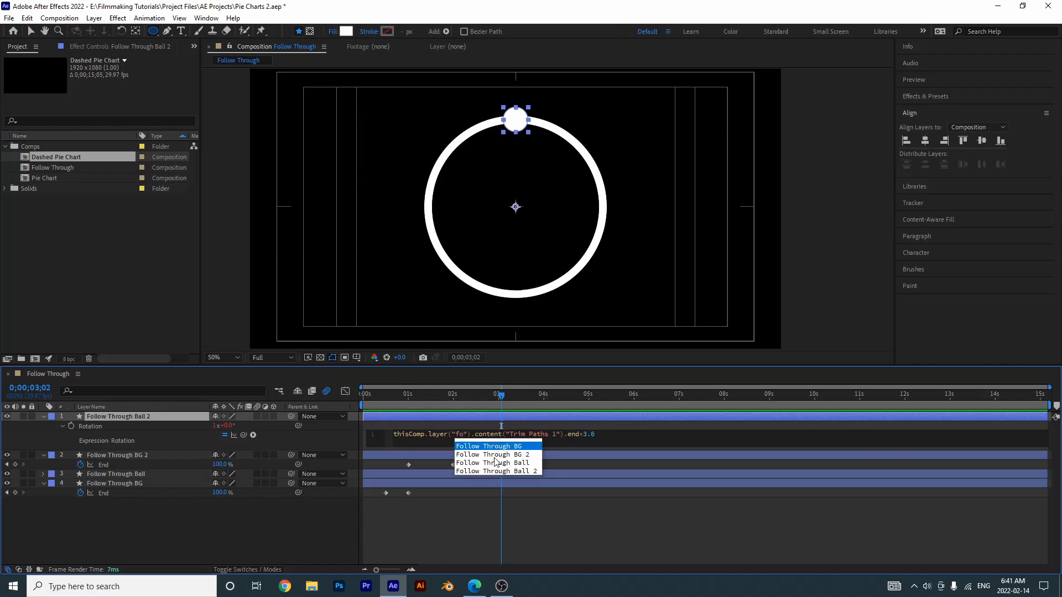
key("Down")
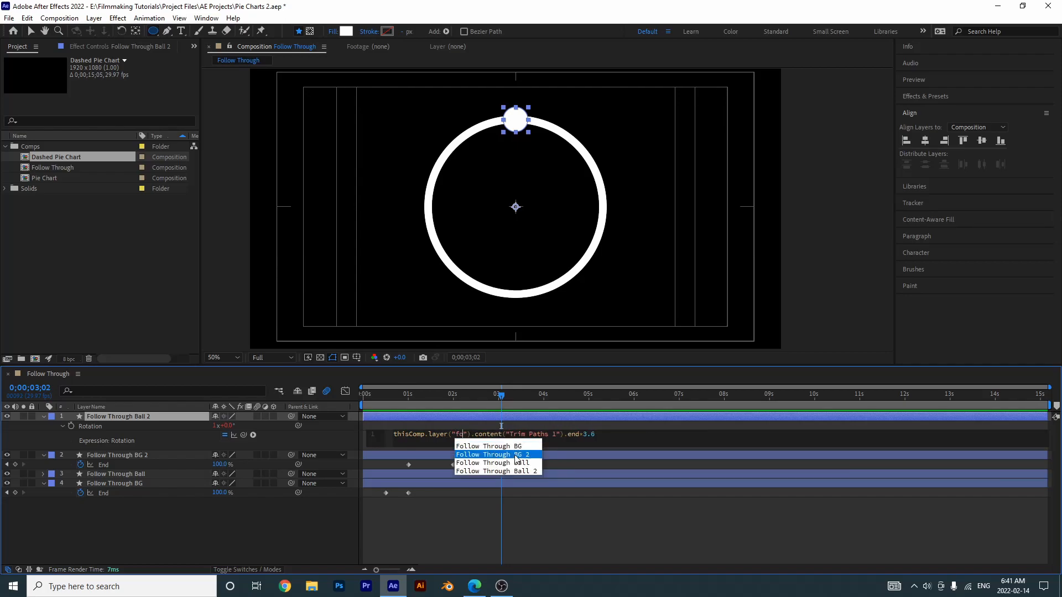
key("Return")
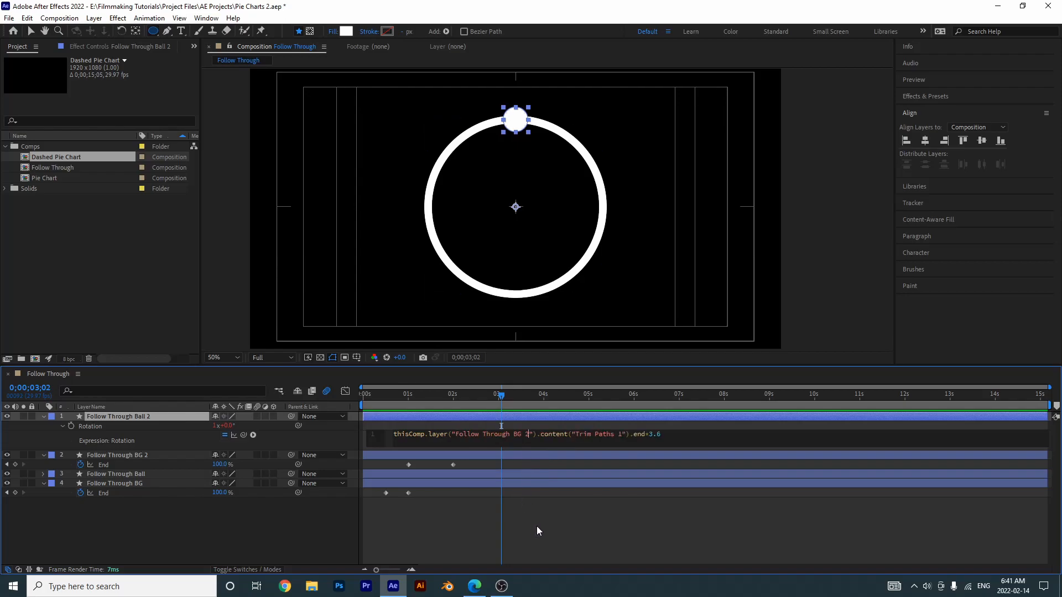
left_click(535, 527)
key("space")
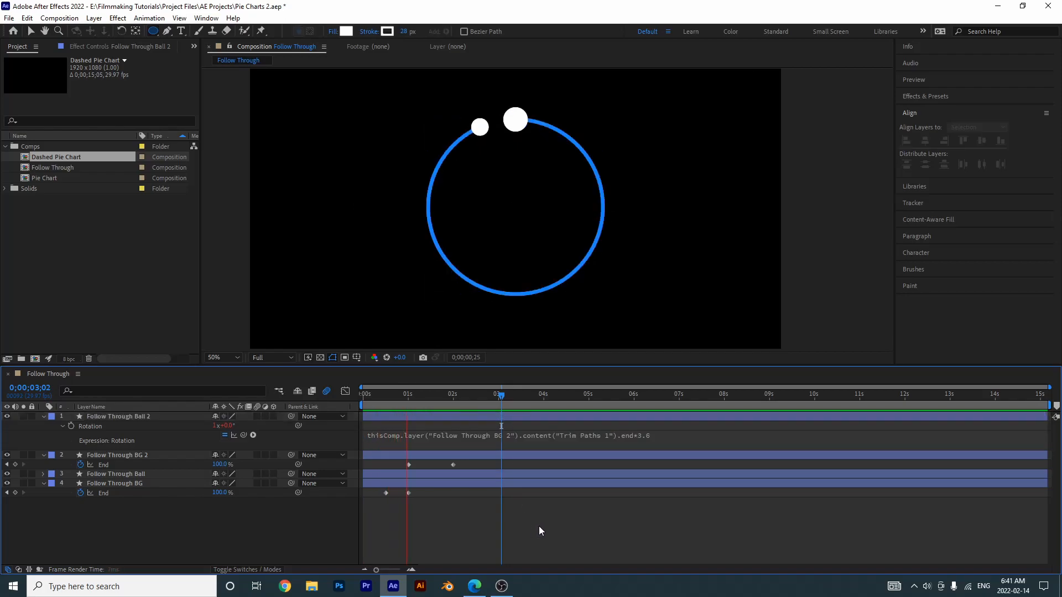
key("space")
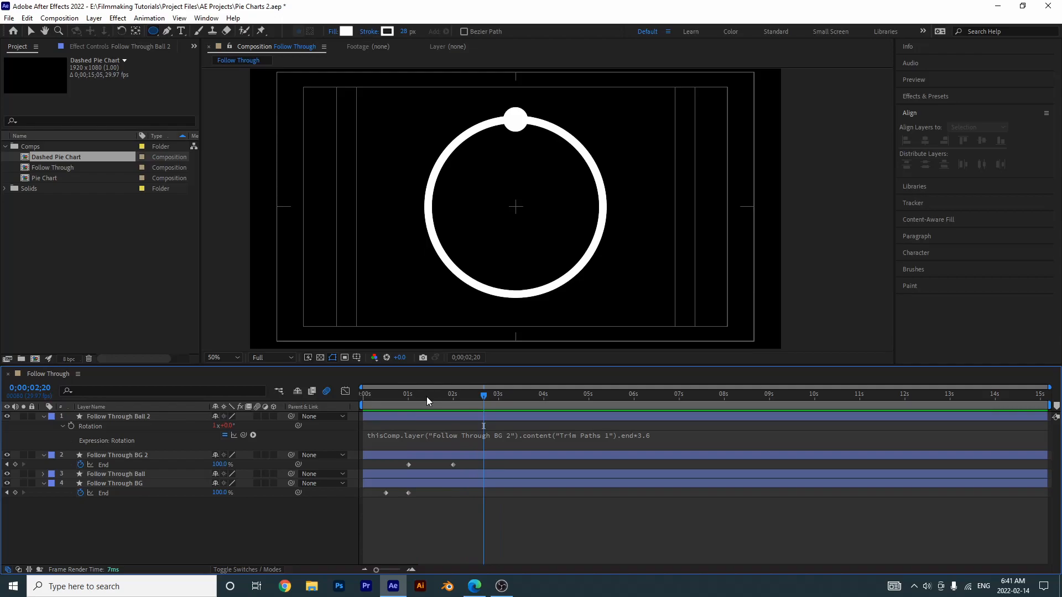
Step: Try starting the Follow Through Ball 2 layer at 0;00;01;00 and preview the animation
left_click_drag(426, 397, 453, 417)
left_click(414, 420)
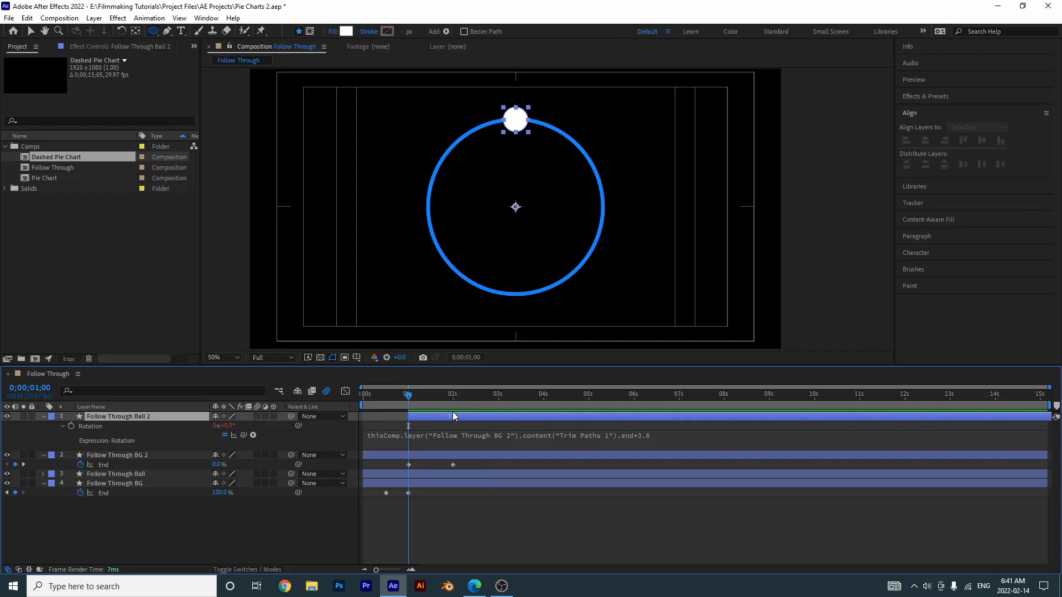
left_click(498, 544)
key("space")
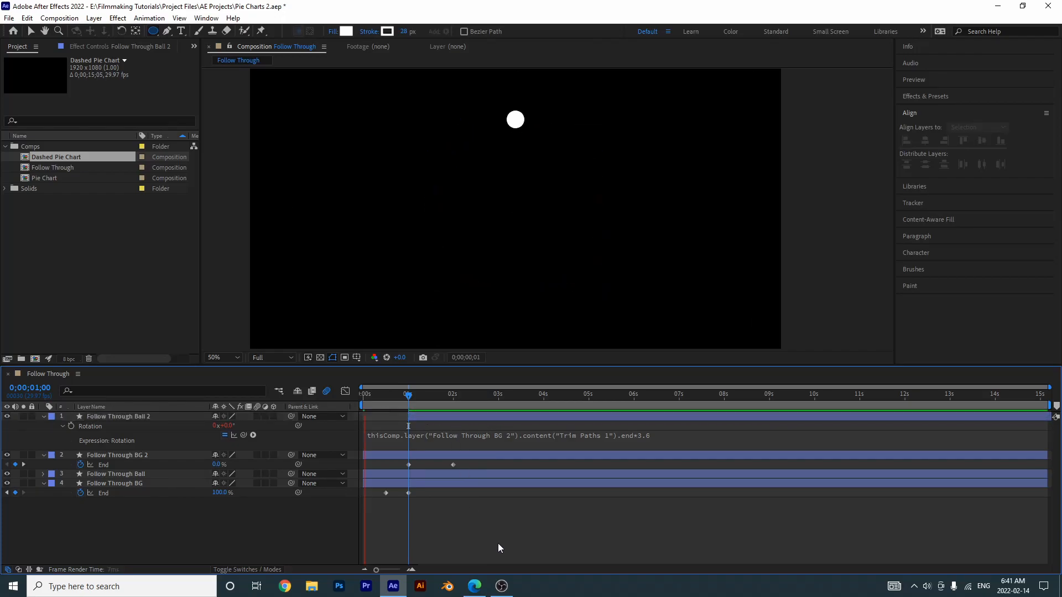
key("space")
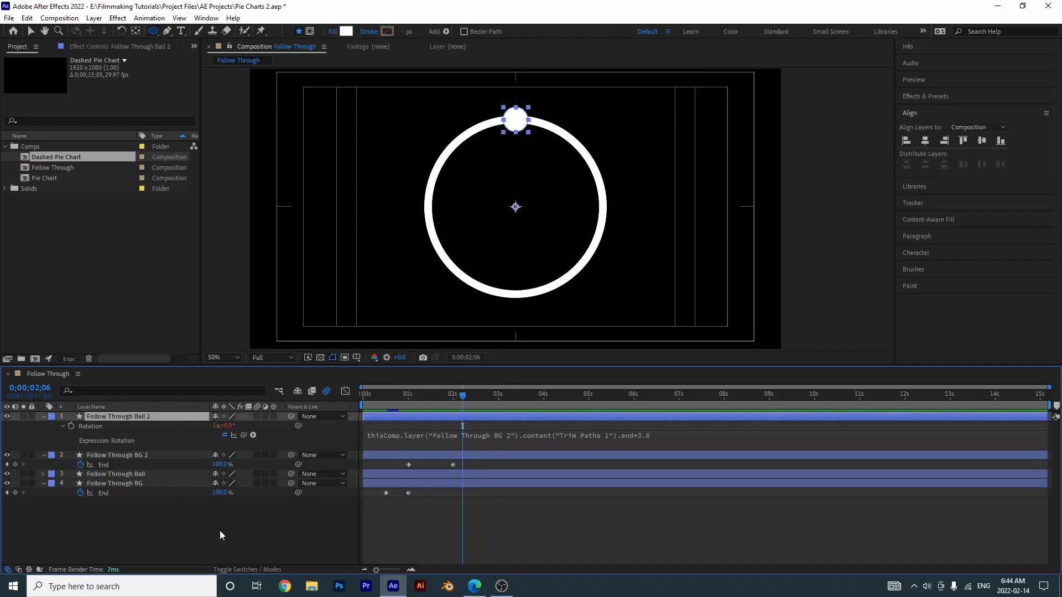
Step: Copy the stroke color 1A86FF from Follow Through BG and apply it as the fill color of Follow Through Ball 2
left_click(334, 457)
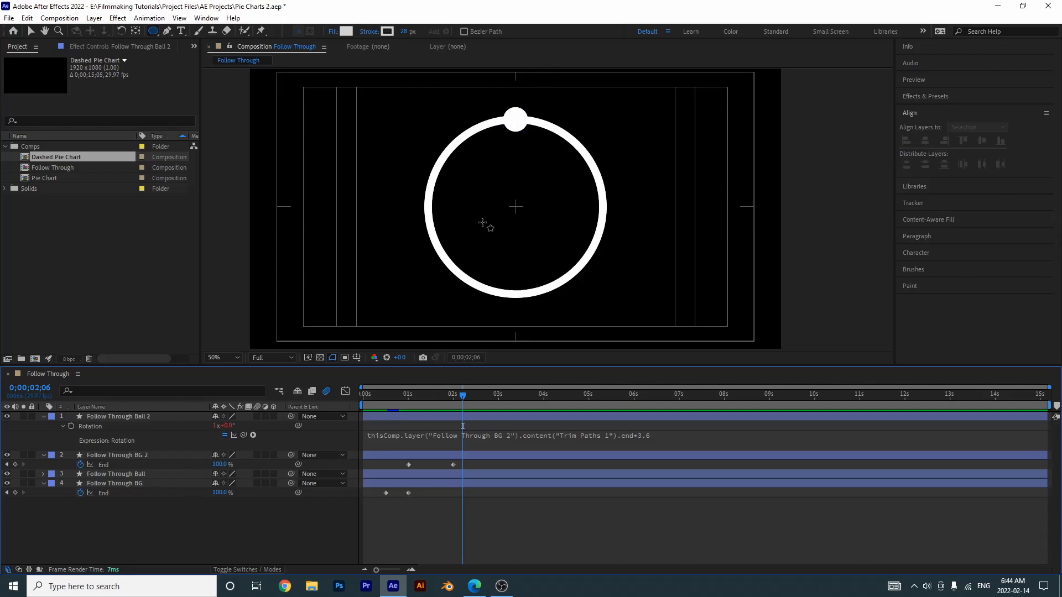
left_click(105, 483)
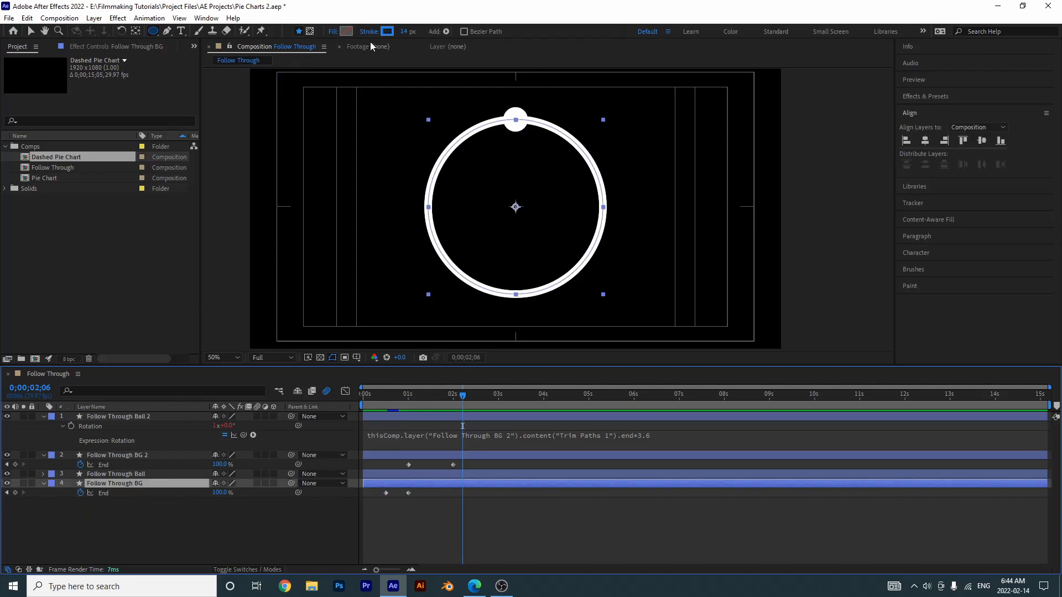
left_click(388, 31)
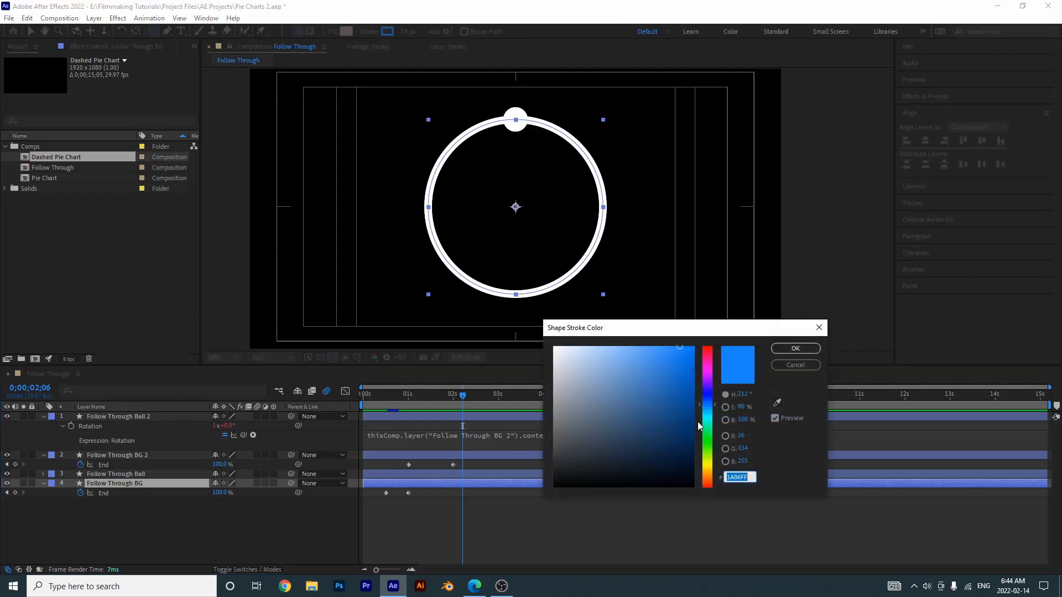
left_click(785, 350)
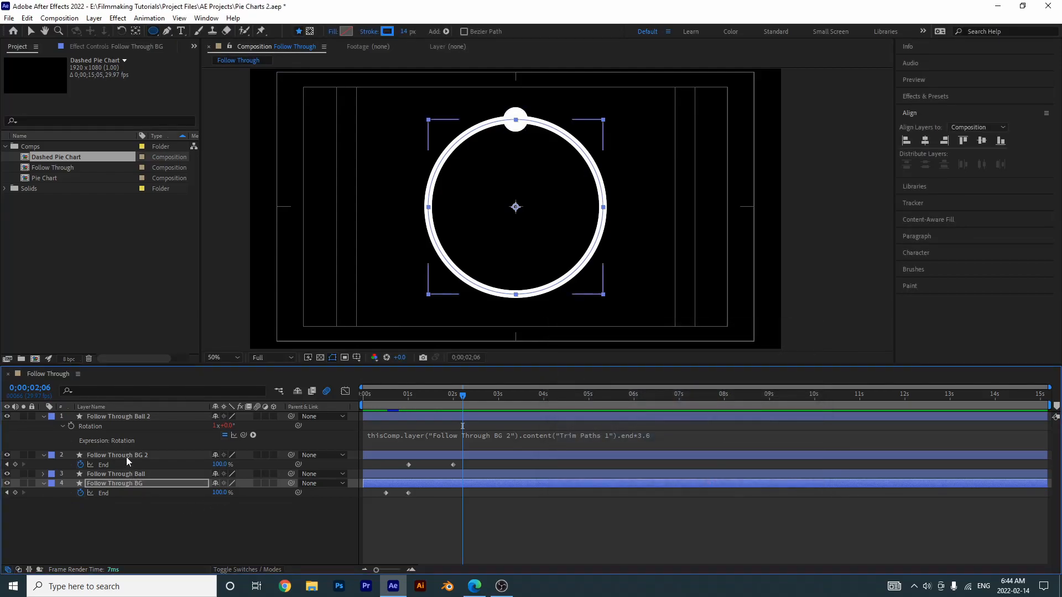
left_click(126, 417)
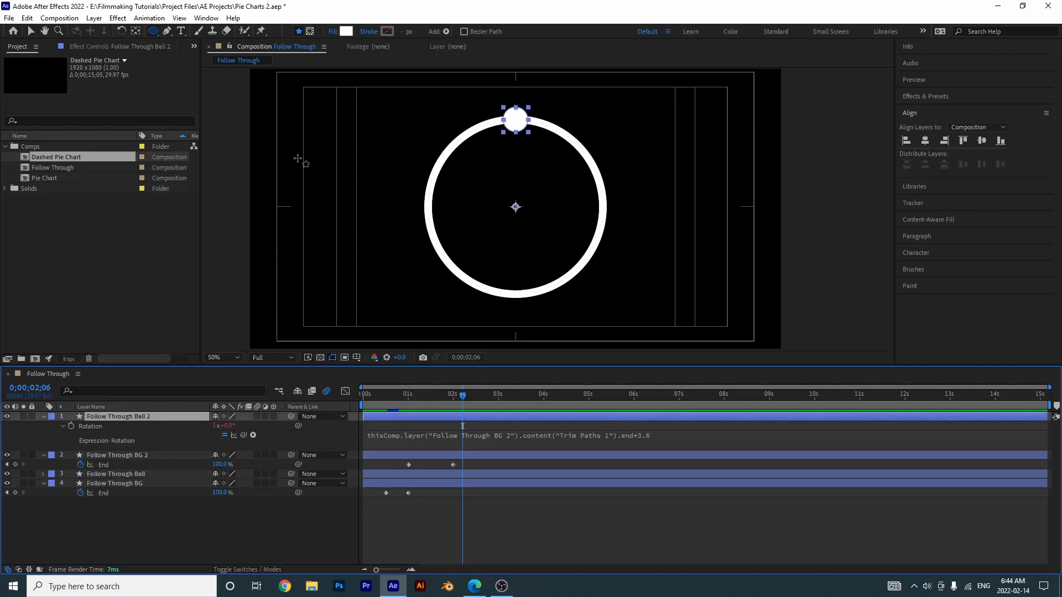
left_click(349, 33)
key("ctrl+v")
left_click(781, 347)
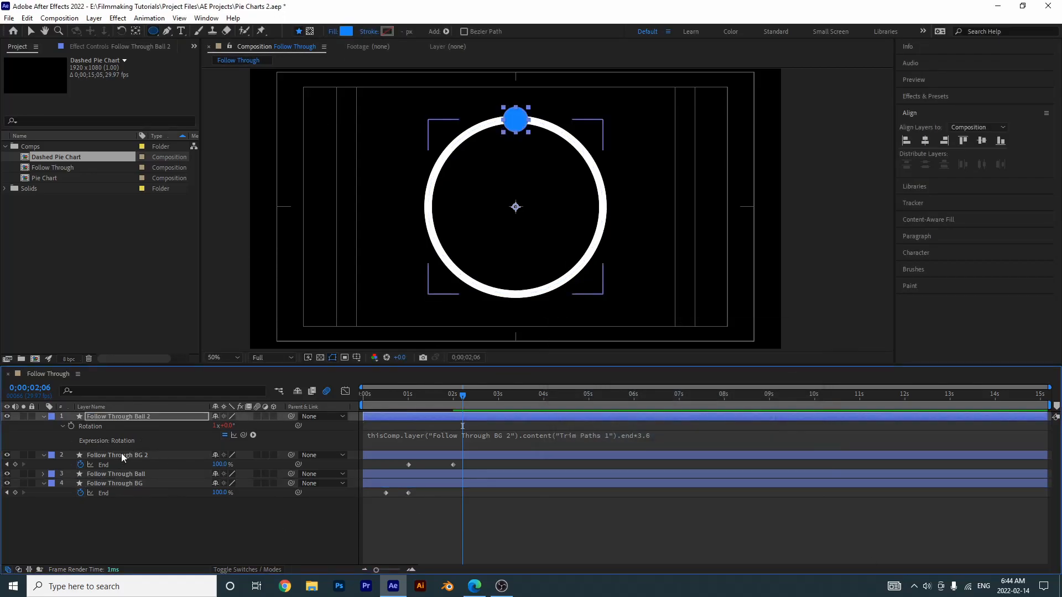
Step: Change the stroke color of Follow Through BG 2 to 1A86FF
left_click(119, 455)
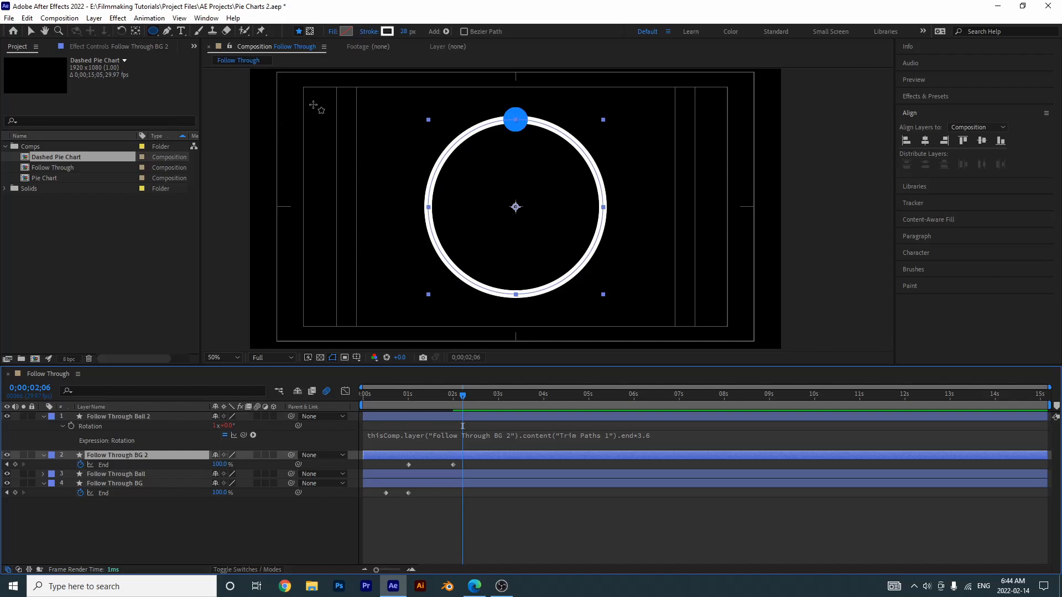
left_click(387, 31)
type("1A86FF")
left_click(796, 348)
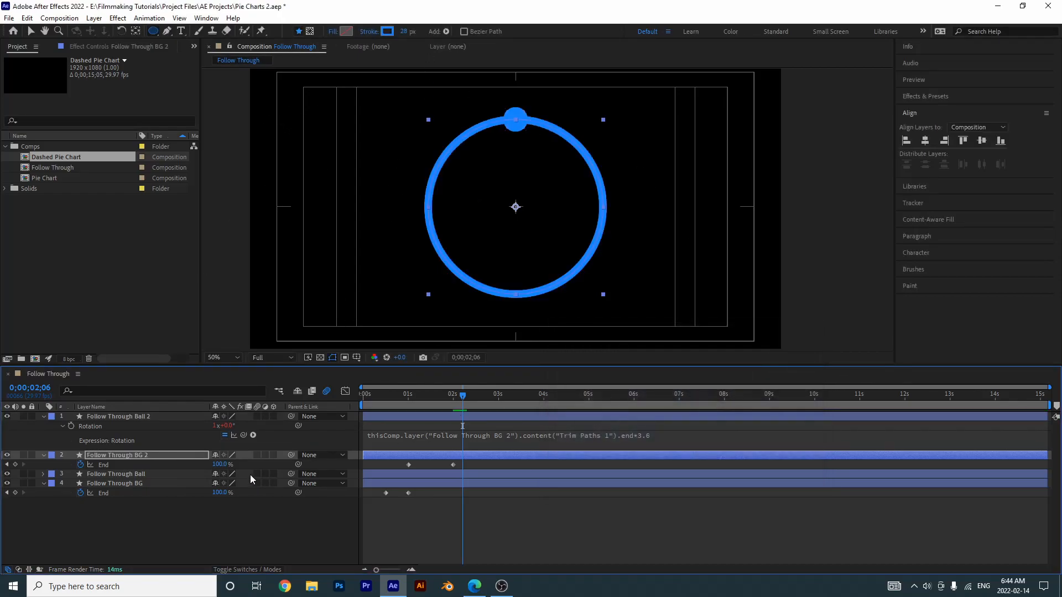
Step: Set the fill color of the Follow Through Ball layer to 1A86FF
left_click(167, 474)
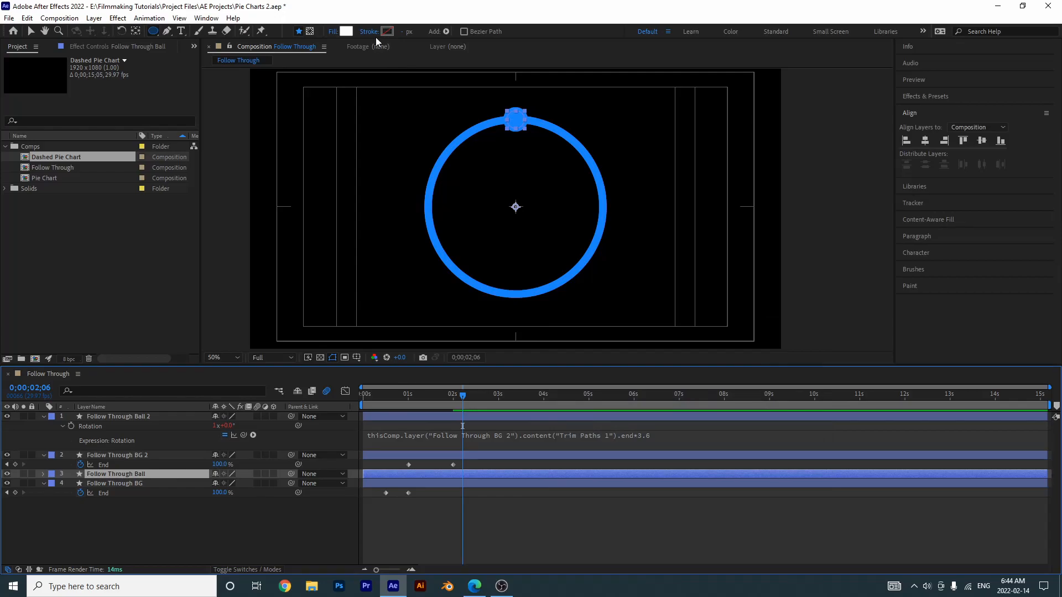
left_click(347, 32)
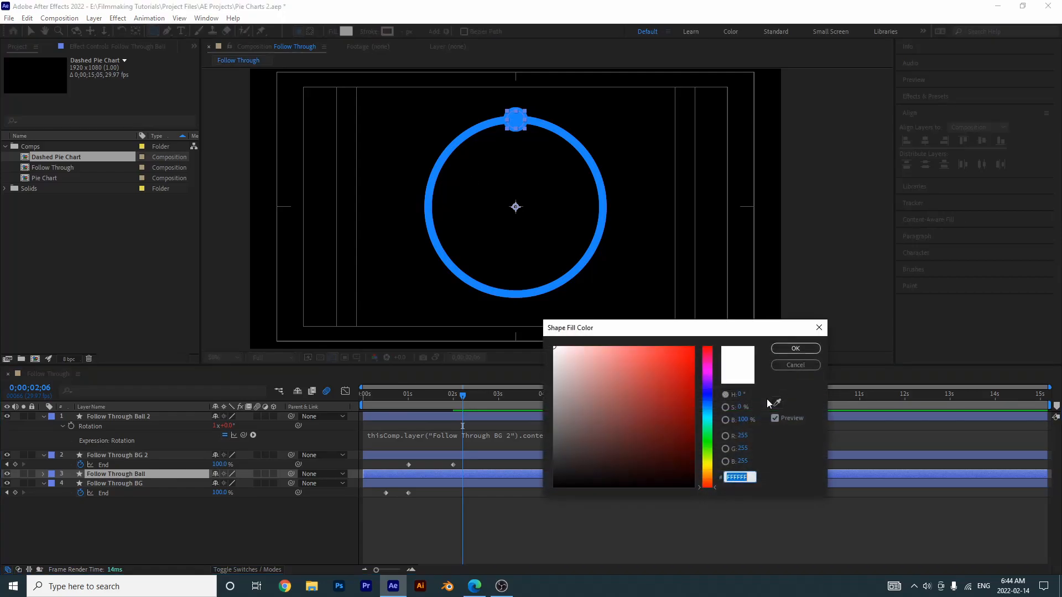
type("1A86FF")
left_click(795, 348)
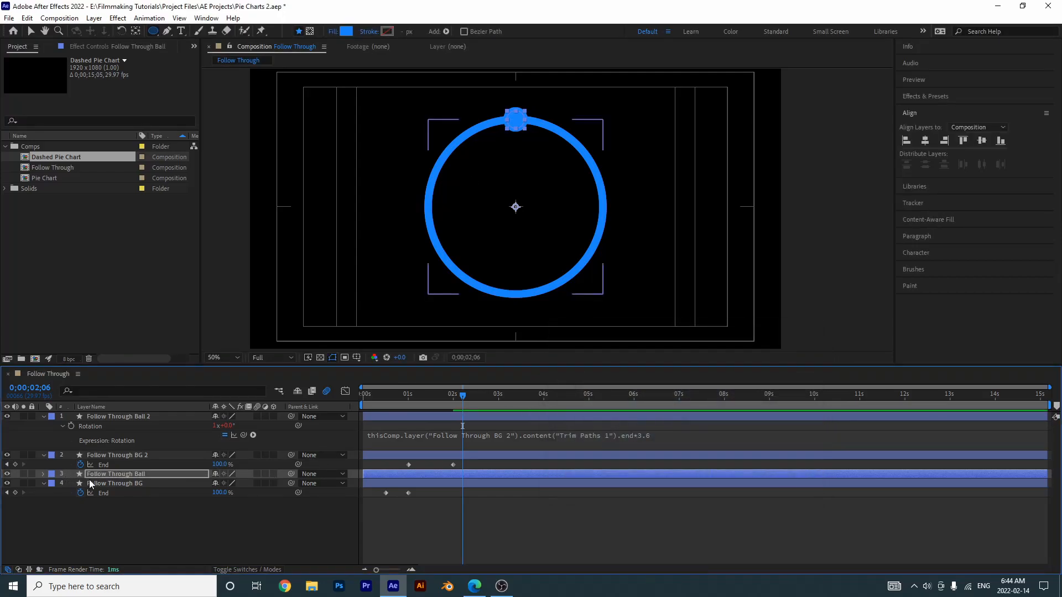
Step: Change the stroke color of Follow Through BG to white (FFFFFF) and preview the animation
left_click(428, 207)
left_click(388, 32)
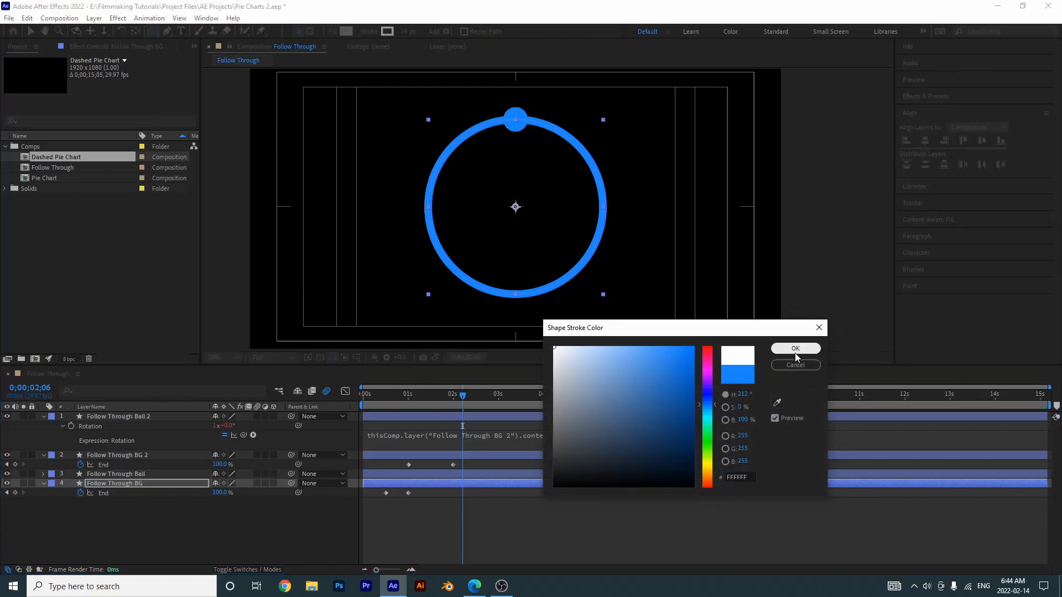
left_click(796, 348)
left_click(240, 540)
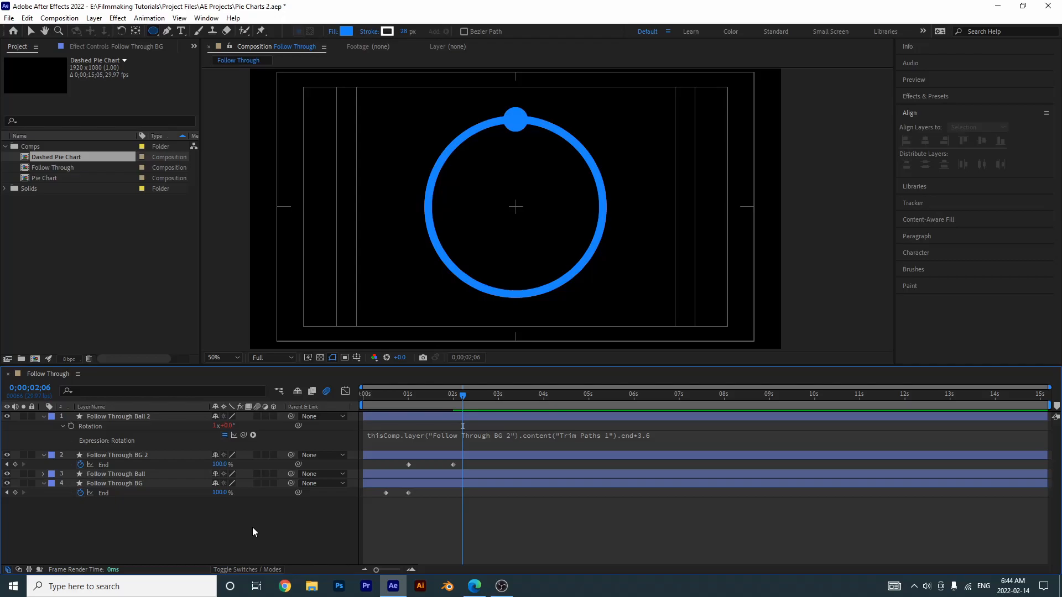
key("space")
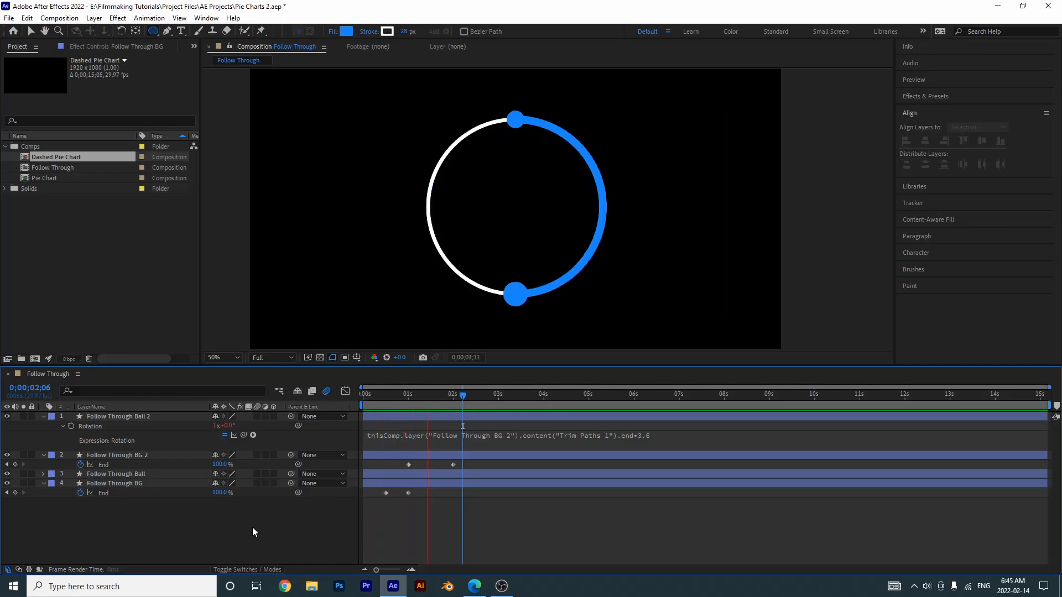
key("space")
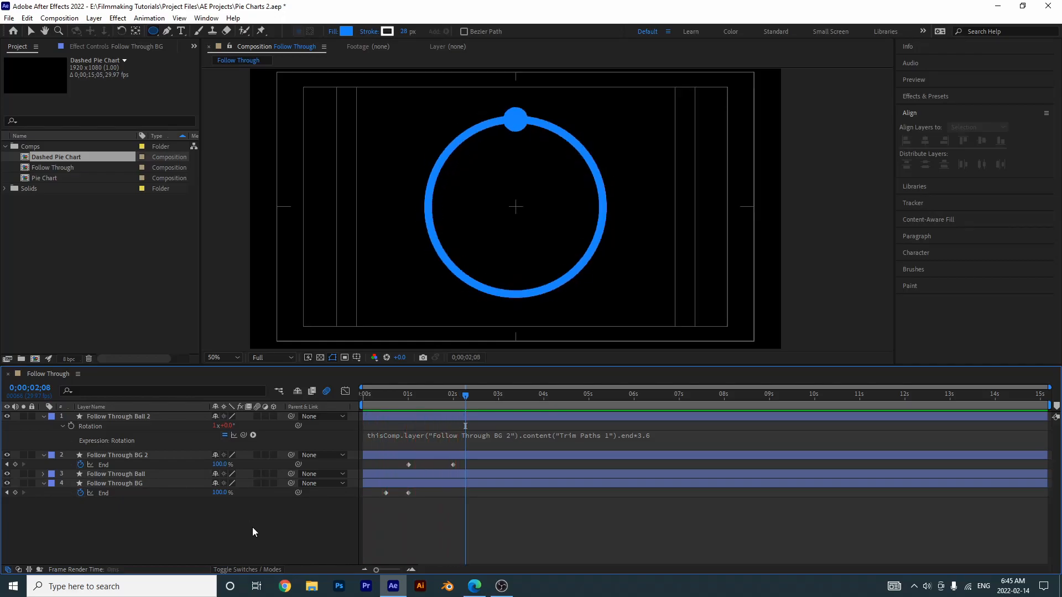
Step: Make the Follow Through Ball 2 layer start at 0;00;01;00 and preview the animation
left_click(406, 396)
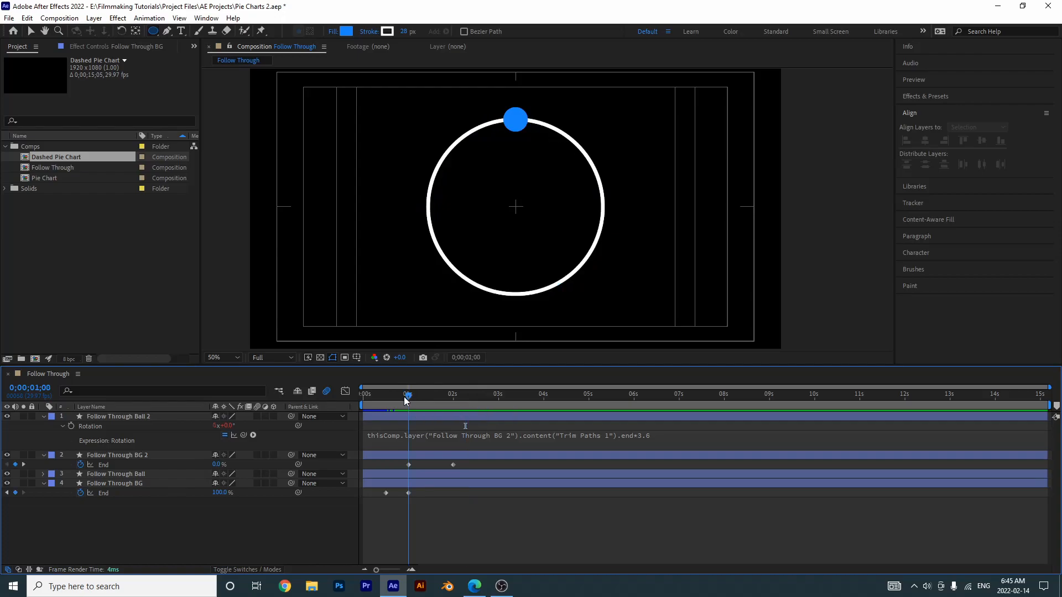
left_click(131, 418)
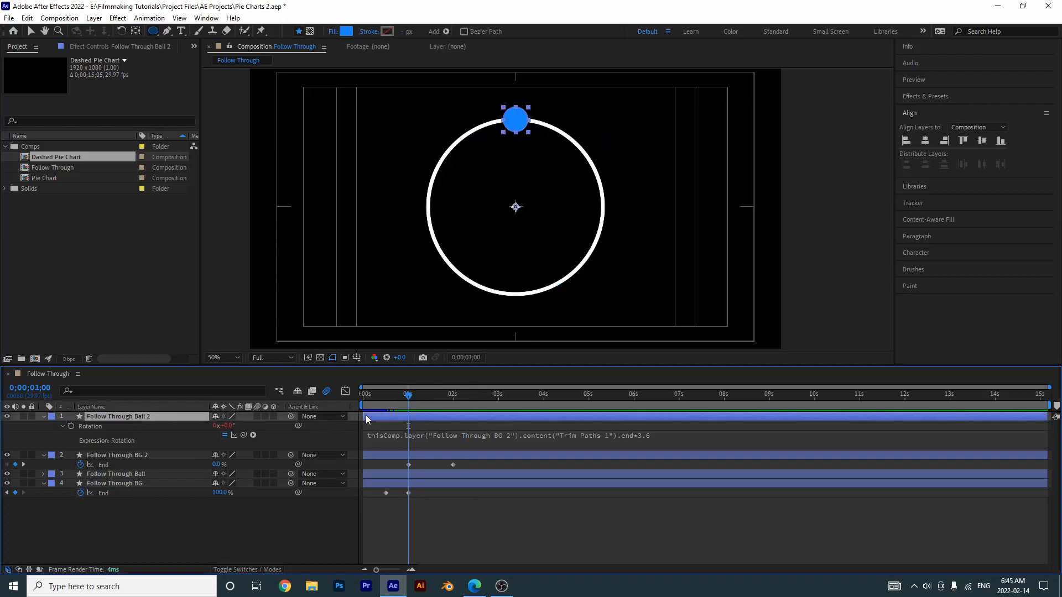
left_click_drag(372, 413, 403, 416)
key("space")
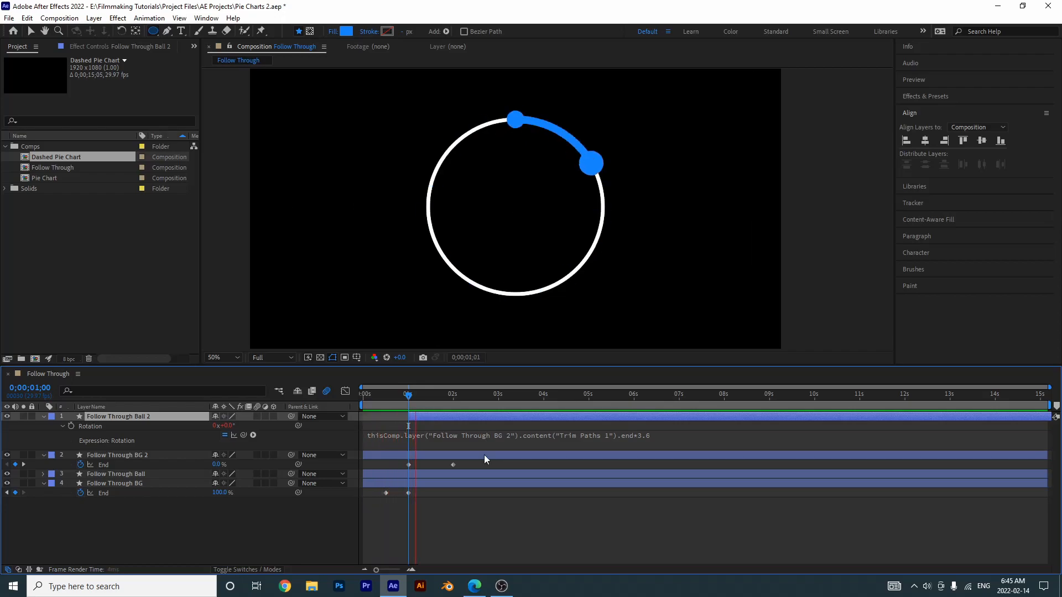
key("space")
left_click(289, 526)
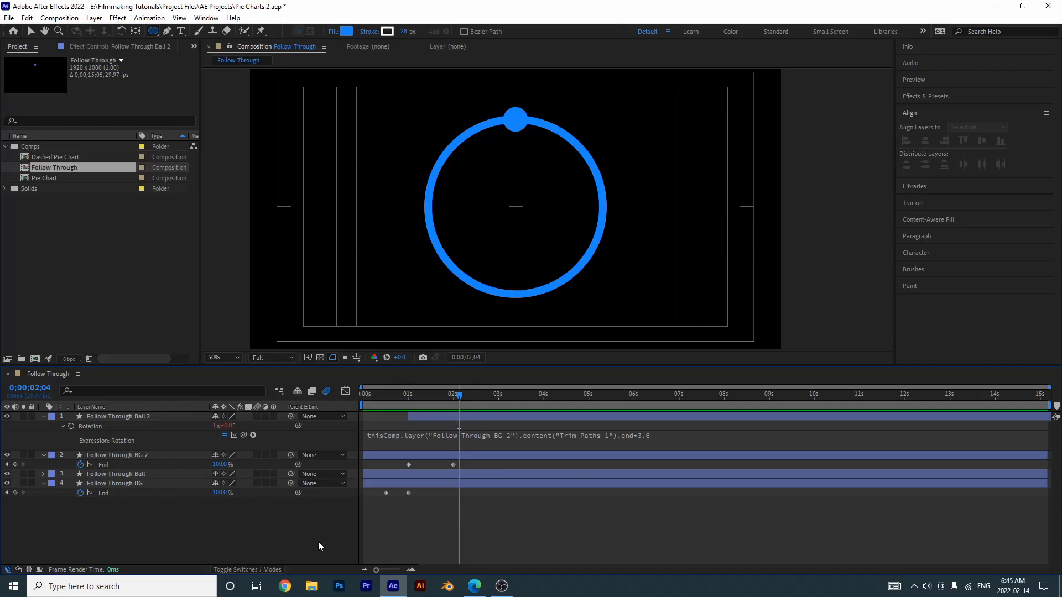
Step: Copy the Null 1, Percentage and 00 layers from the Dashed Pie Chart composition and paste them into Follow Through at 0;00;00;00
double_click(55, 157)
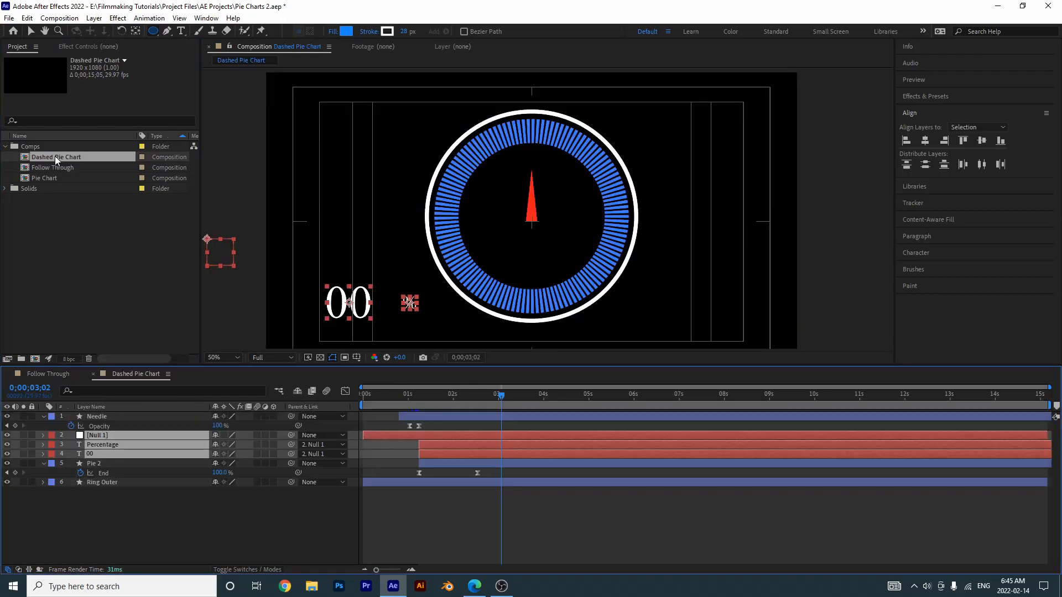
left_click(113, 435)
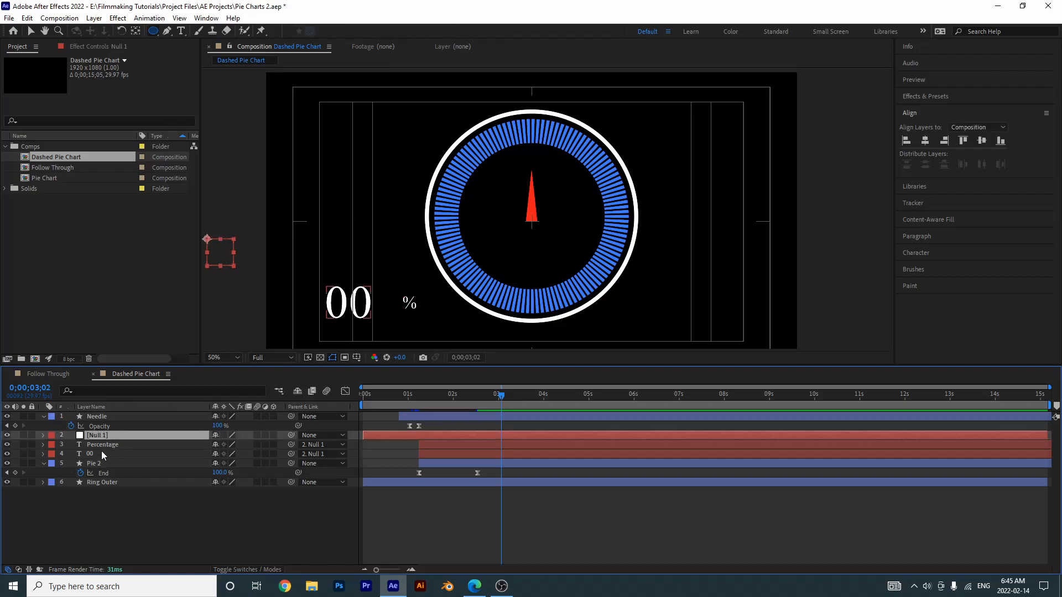
left_click(101, 451, "shift")
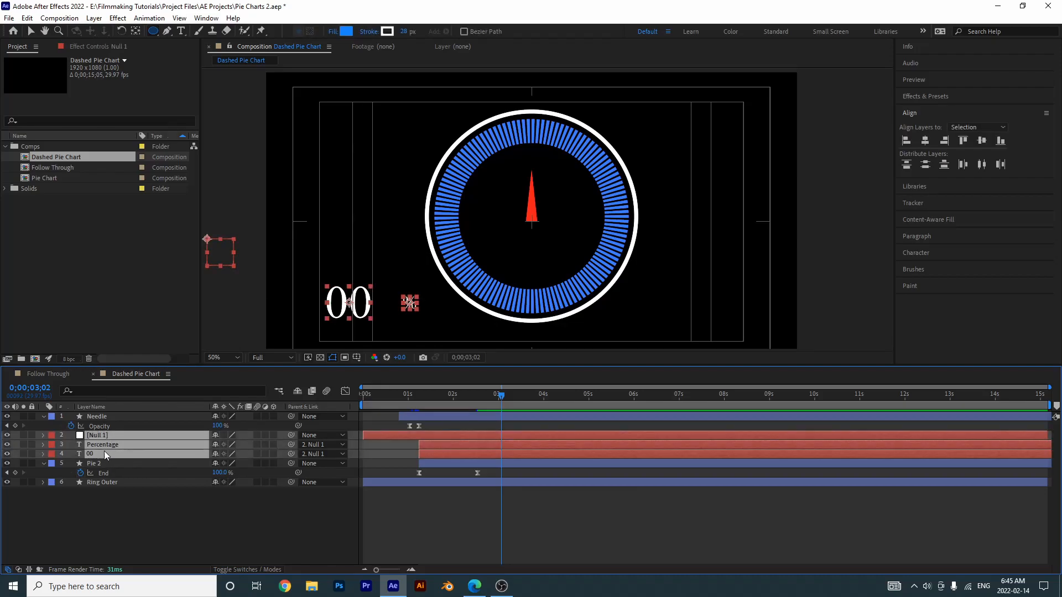
left_click(62, 374)
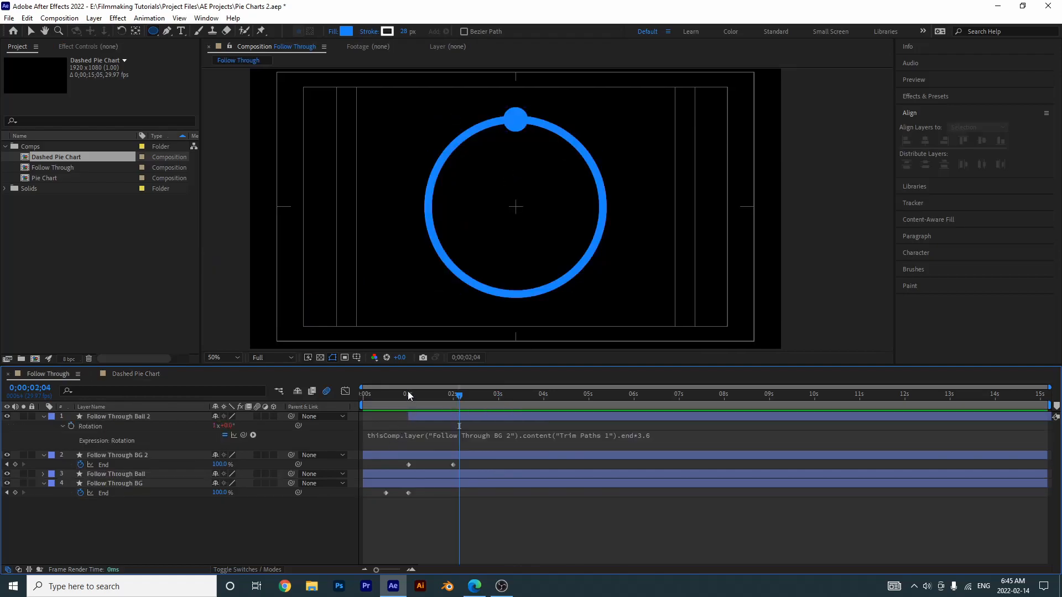
key("Home")
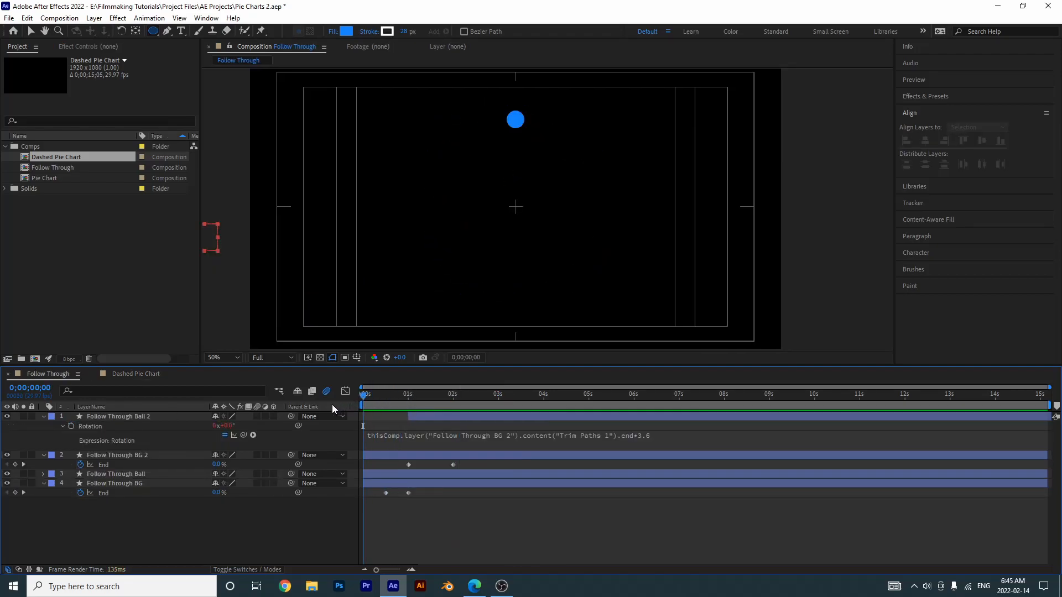
key("ctrl+v")
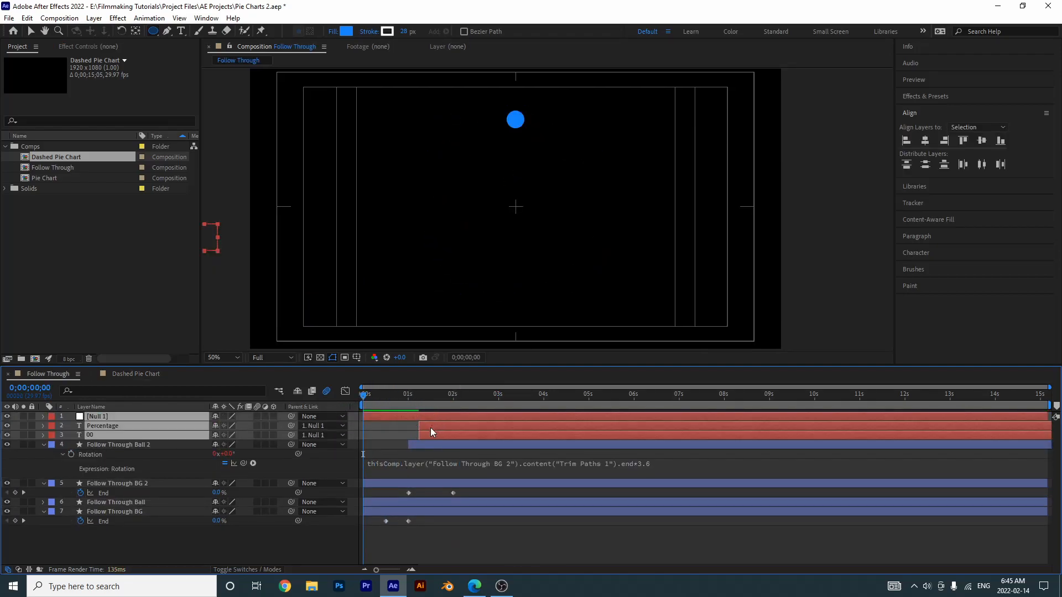
Step: Shift the pasted layers earlier so the Percentage and 00 text layers start at 0;00;01;00, and preview the animation
left_click_drag(431, 427, 420, 429)
left_click(416, 436)
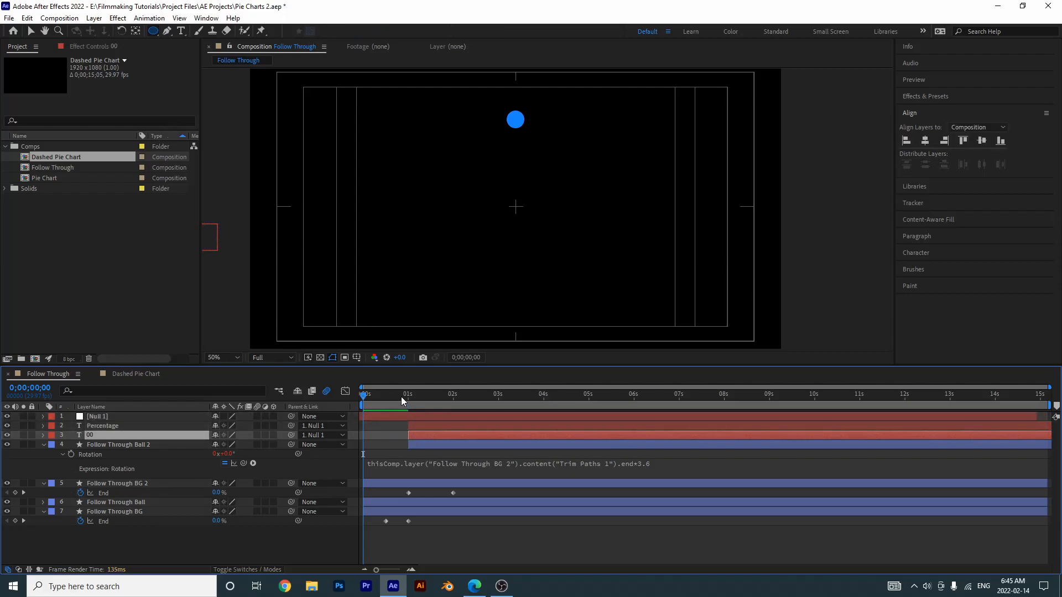
key("space")
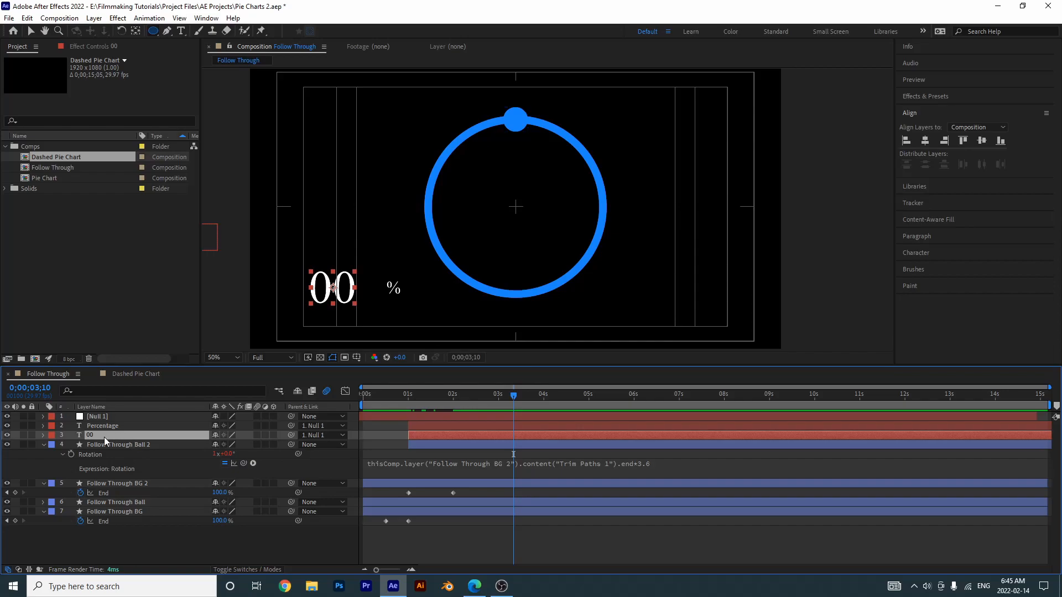
Step: Point the Source Text expression of the 00 layer to the layer "Follow Through BG 2" and preview the counter
key("e")
key("e")
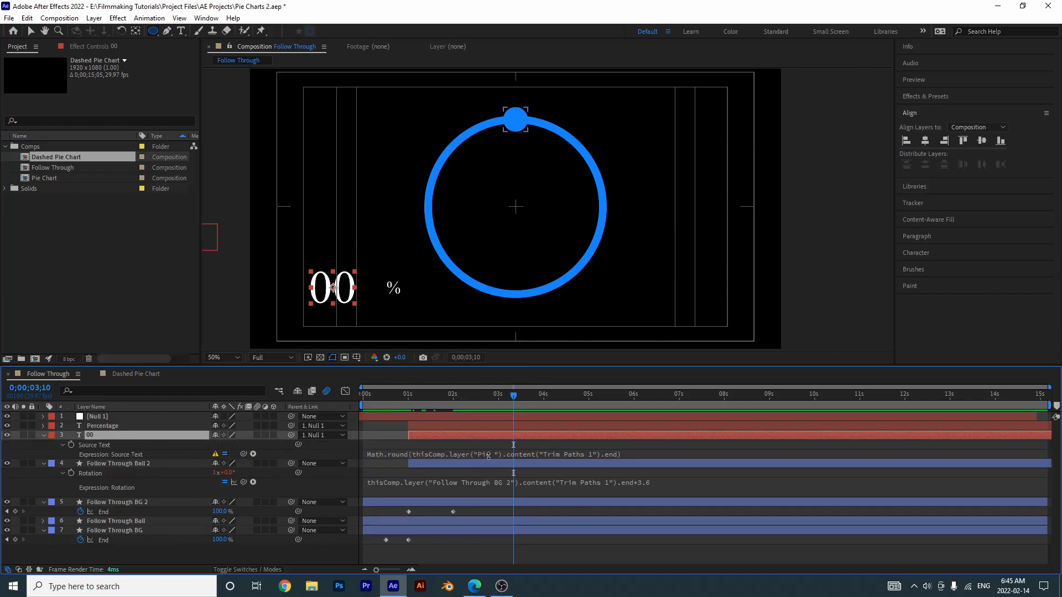
left_click(495, 456)
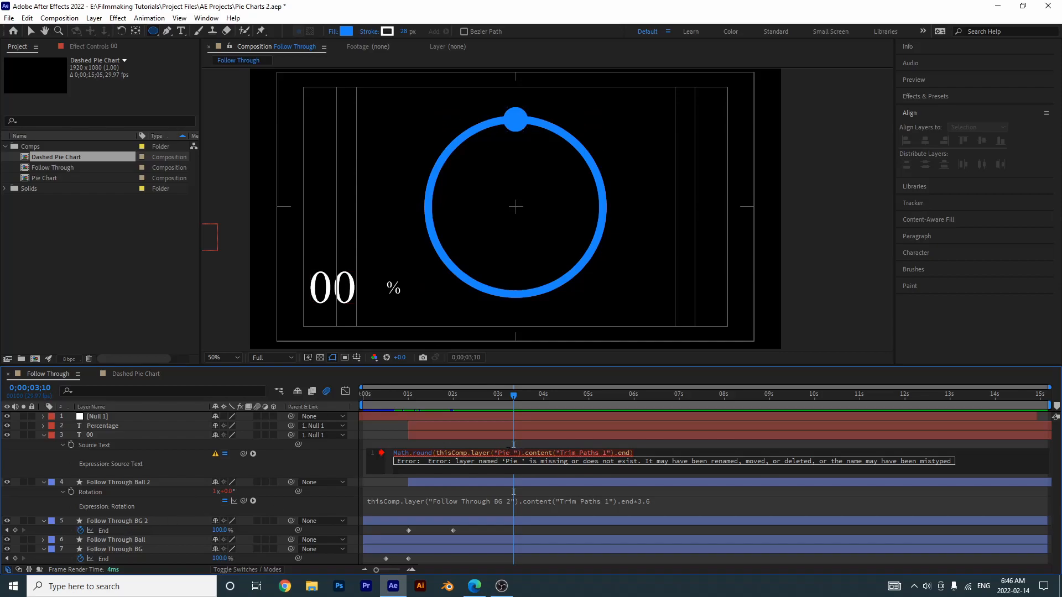
double_click(501, 453)
type("foll")
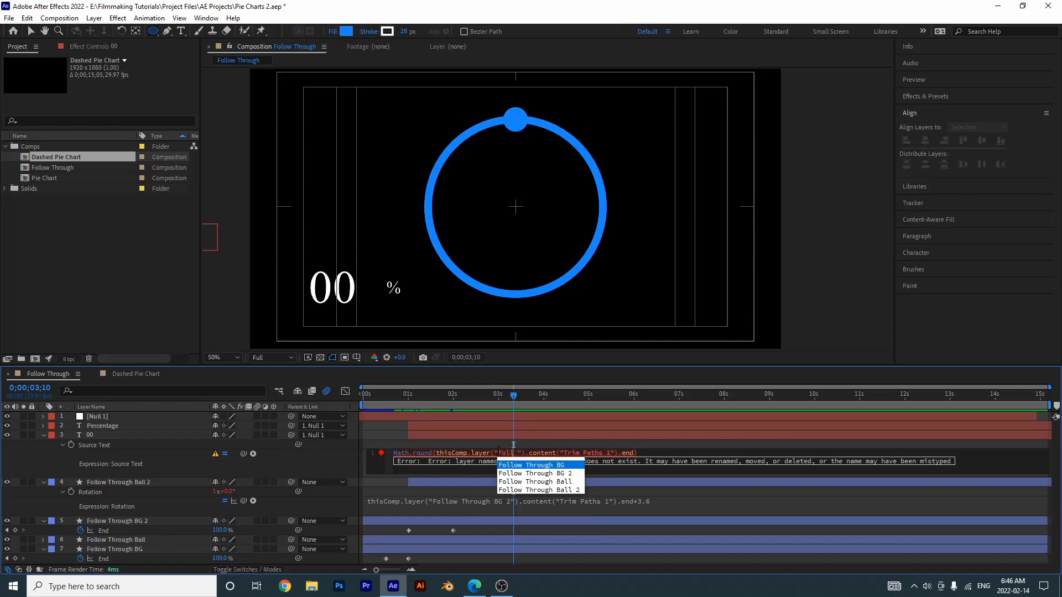
left_click(535, 473)
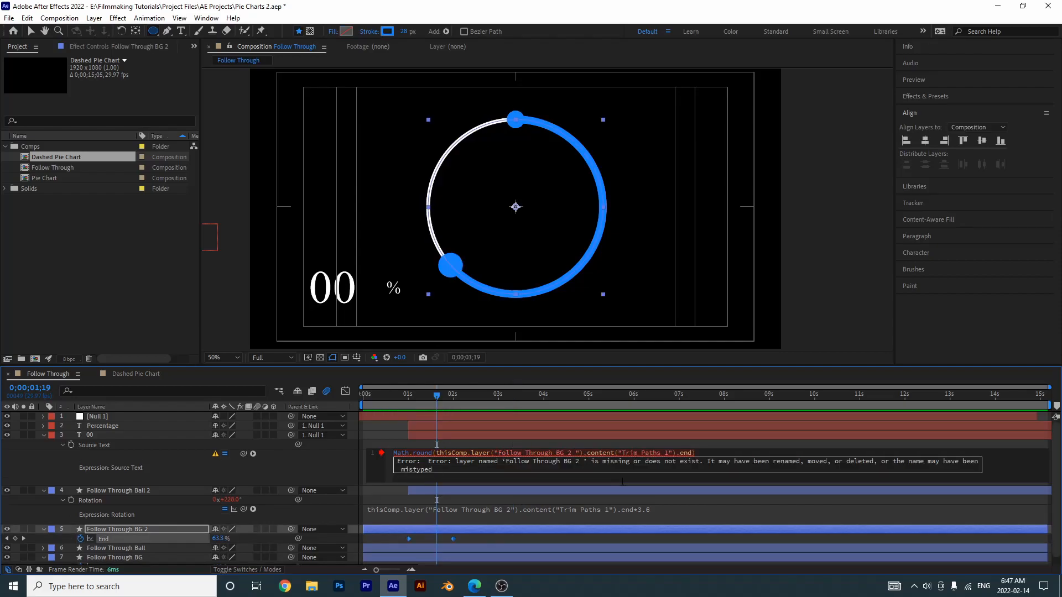
key("BackSpace")
left_click(170, 460)
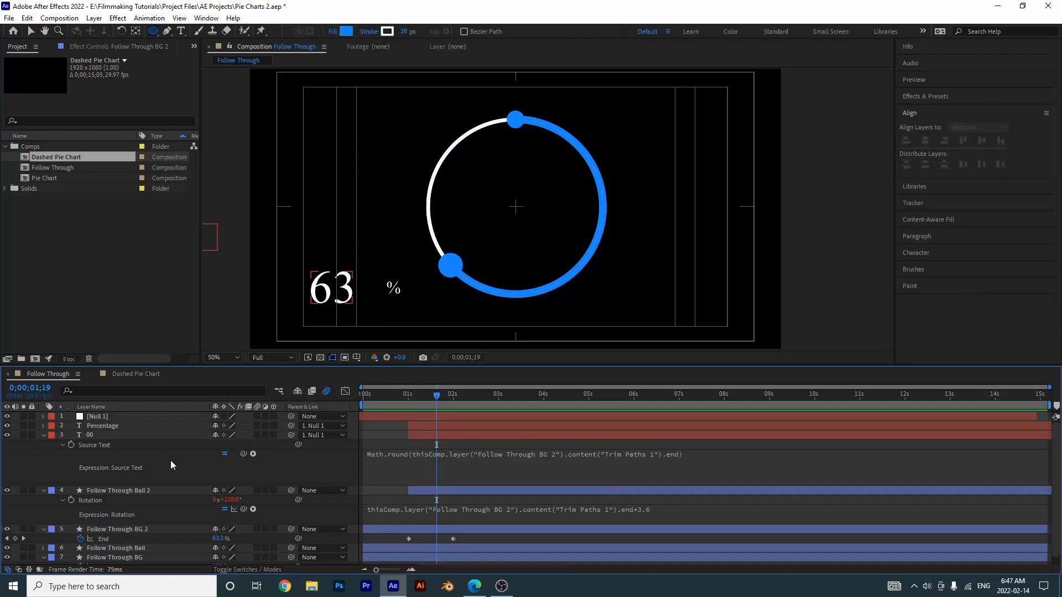
key("space")
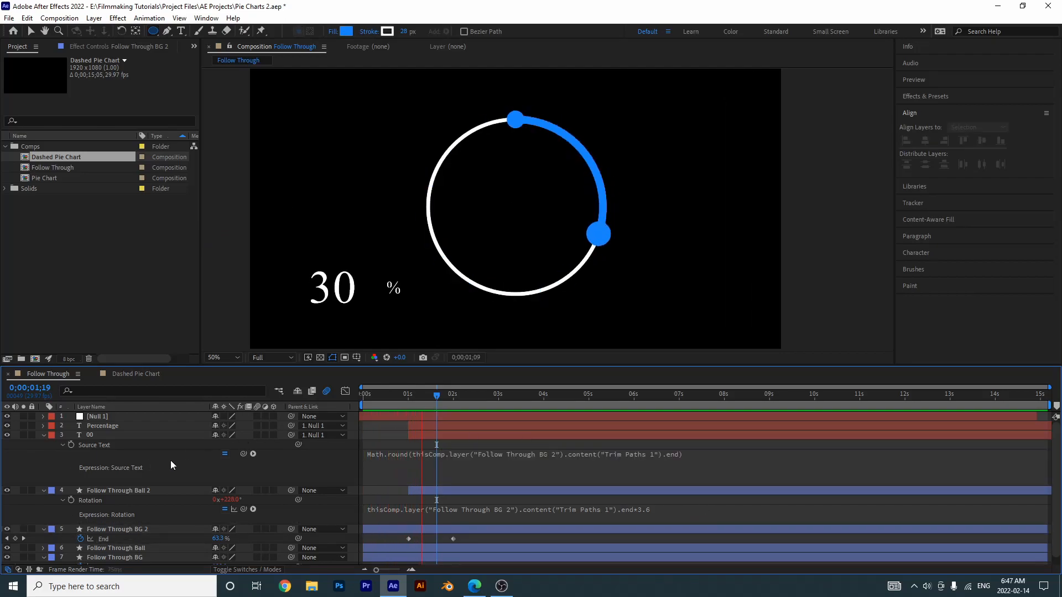
key("space")
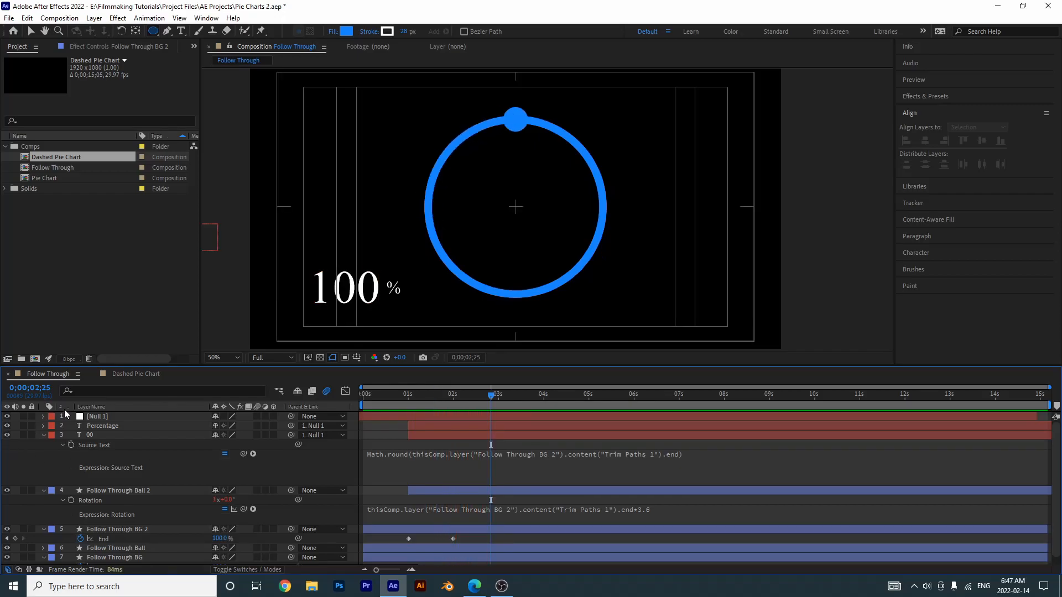
Step: Move Null 1 so the percentage text sits in the center of the ring, and preview the animation
left_click(88, 417)
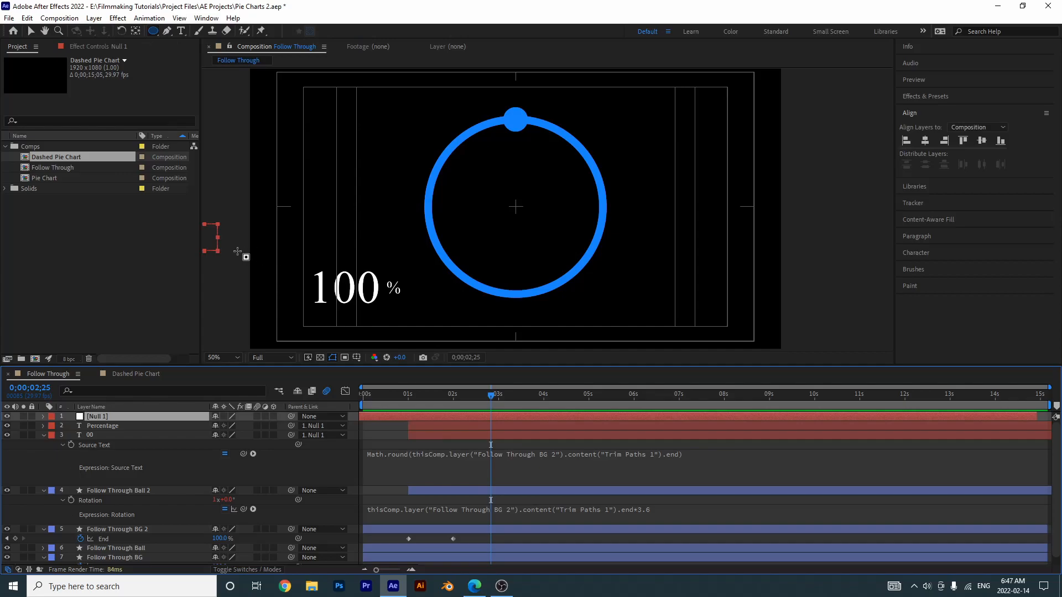
key("v")
left_click_drag(217, 245, 380, 161)
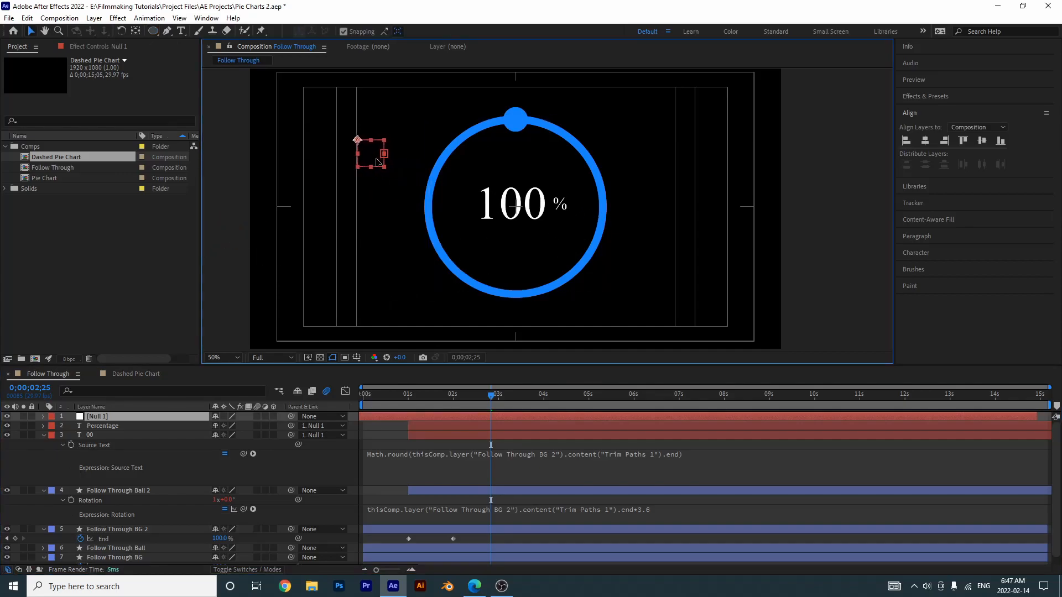
key("space")
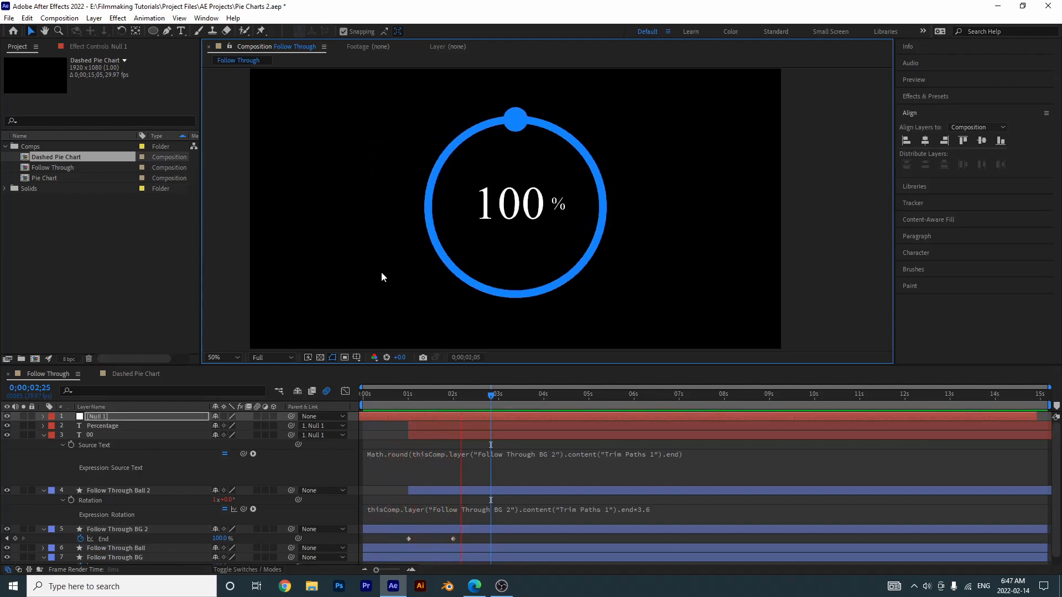
left_click(724, 475)
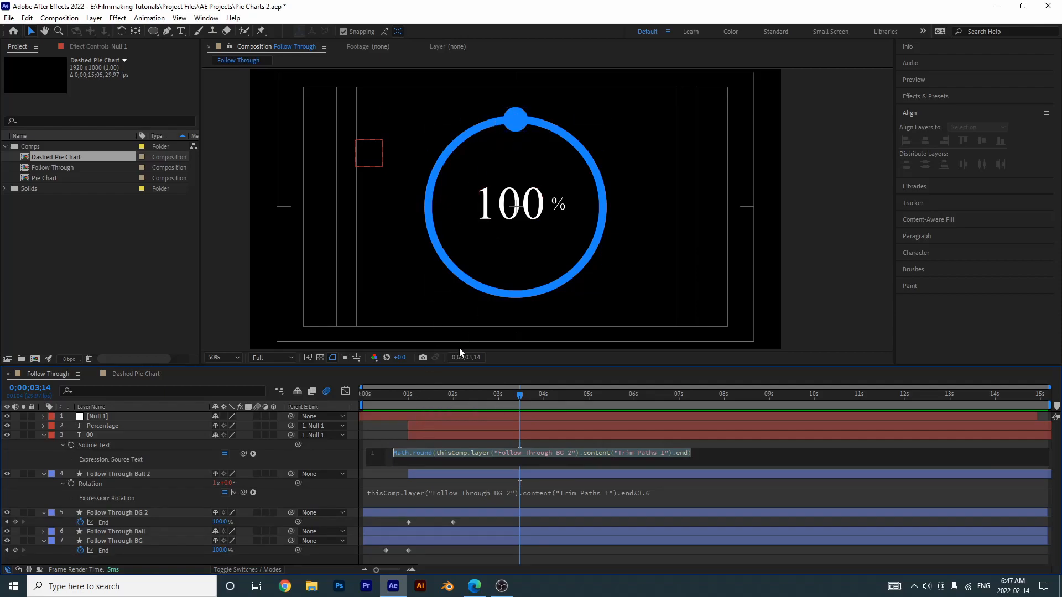
Step: Keyframe the Opacity of Follow Through Ball from 0% at 0;00;00;00 to 100% at 0;00;00;15
left_click_drag(393, 397, 360, 397)
left_click(100, 551)
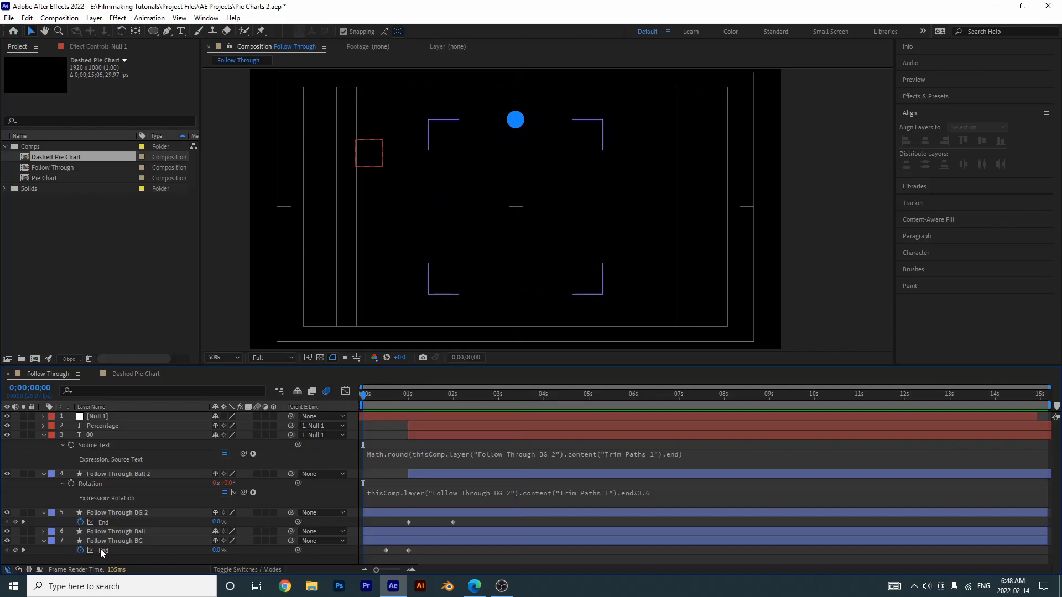
left_click(121, 531)
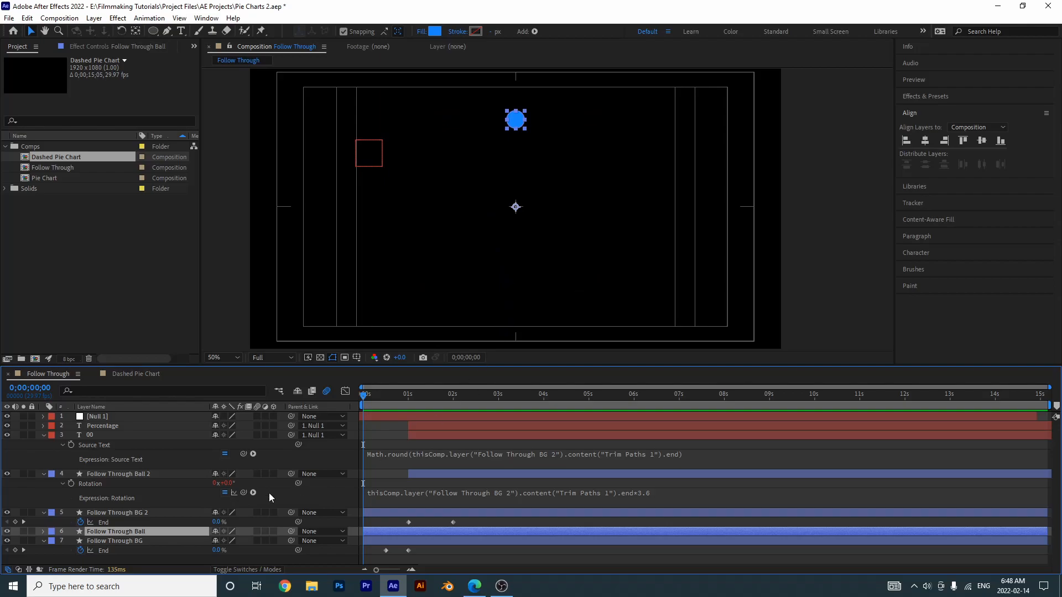
key("t")
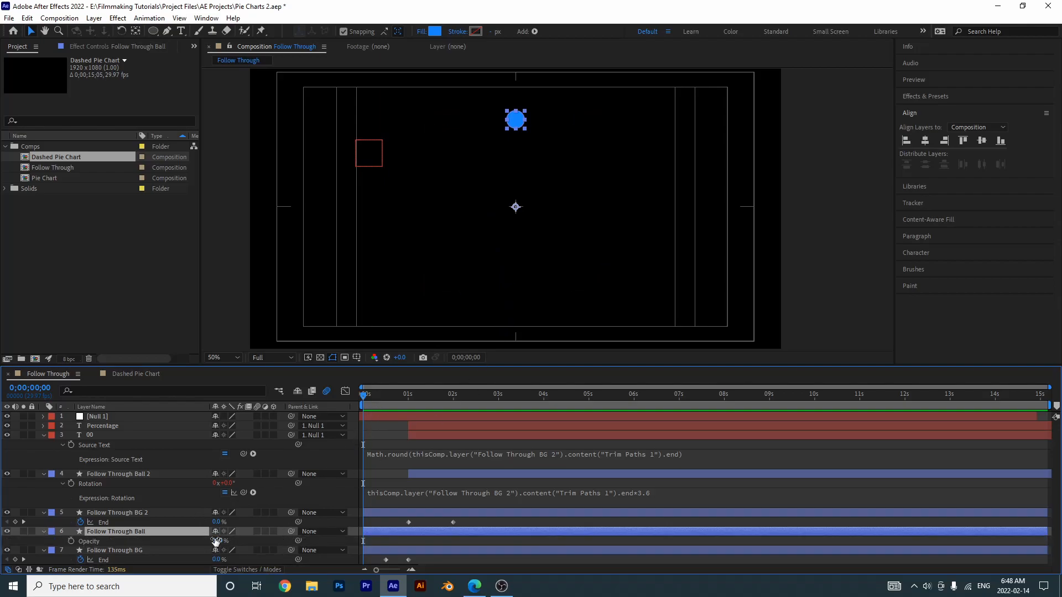
left_click_drag(218, 540, 111, 542)
left_click(70, 541)
left_click(386, 396)
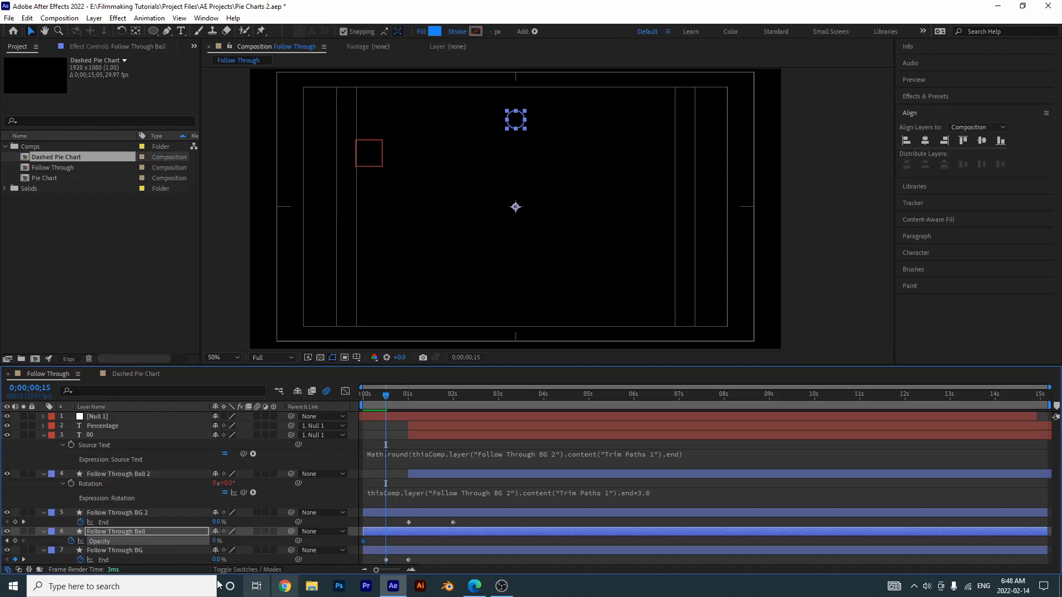
left_click_drag(216, 541, 323, 527)
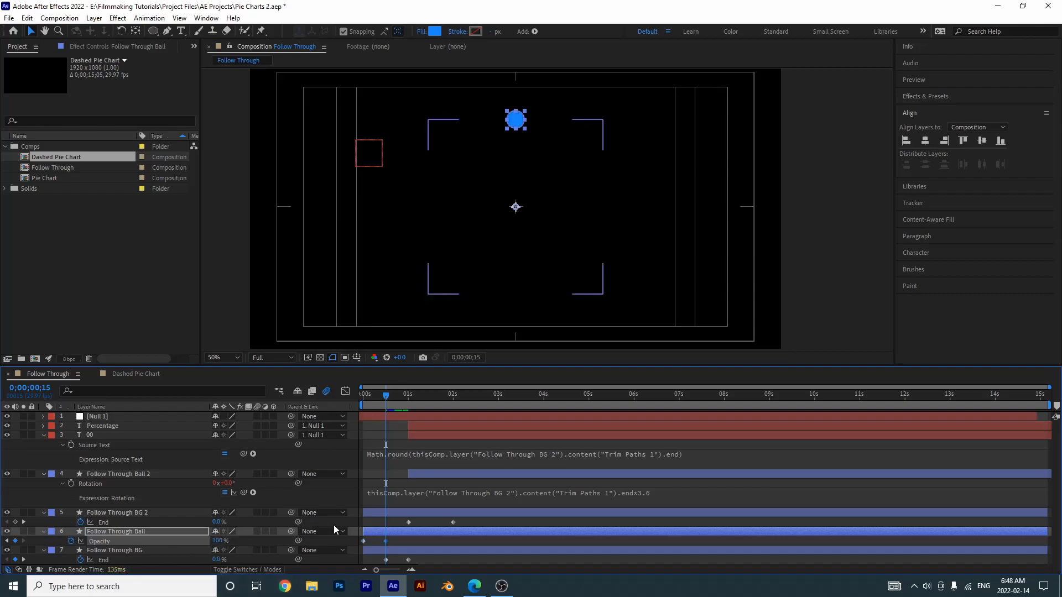
Step: Move the 100% Opacity keyframe of Follow Through Ball a few frames earlier for a quicker fade-in, previewing the animation before and after
key("space")
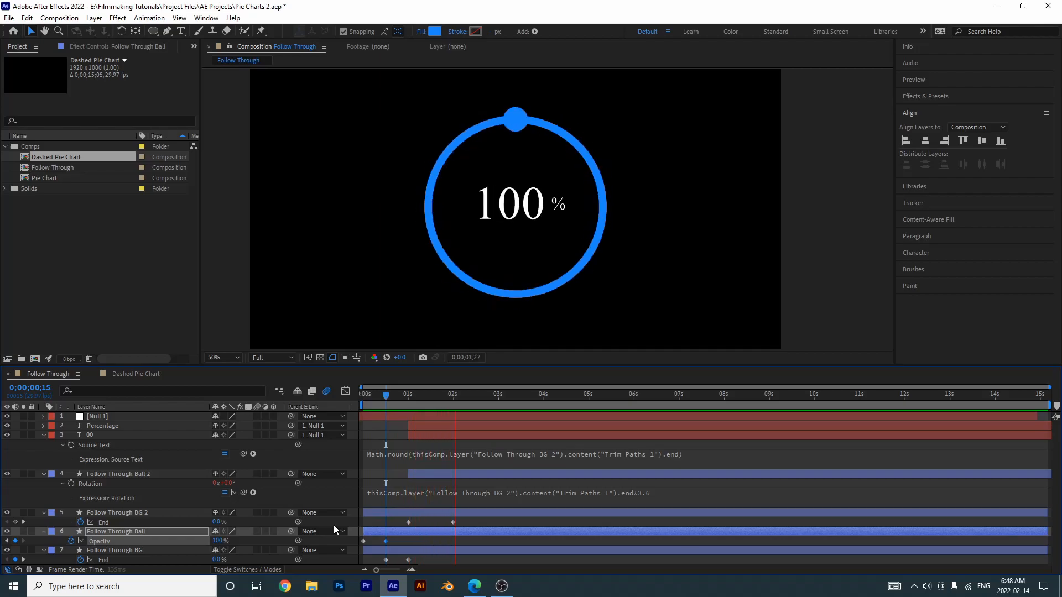
key("space")
left_click_drag(387, 542, 377, 543)
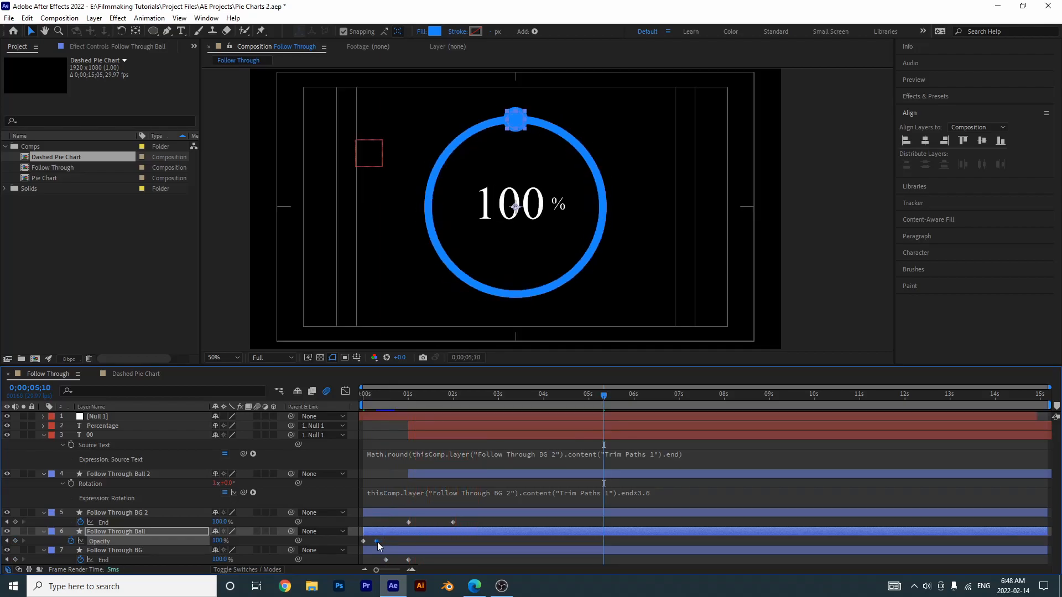
key("space")
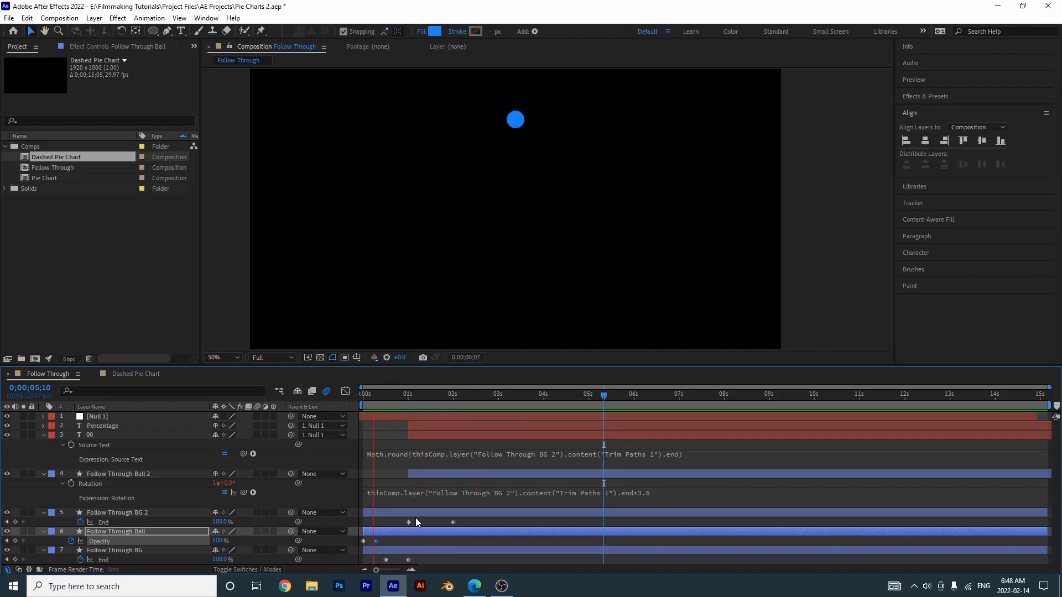
key("space")
Step: Show the bar layer in place of the hidden Follow Through Ball 2 and preview the animation
left_click_drag(459, 397, 533, 397)
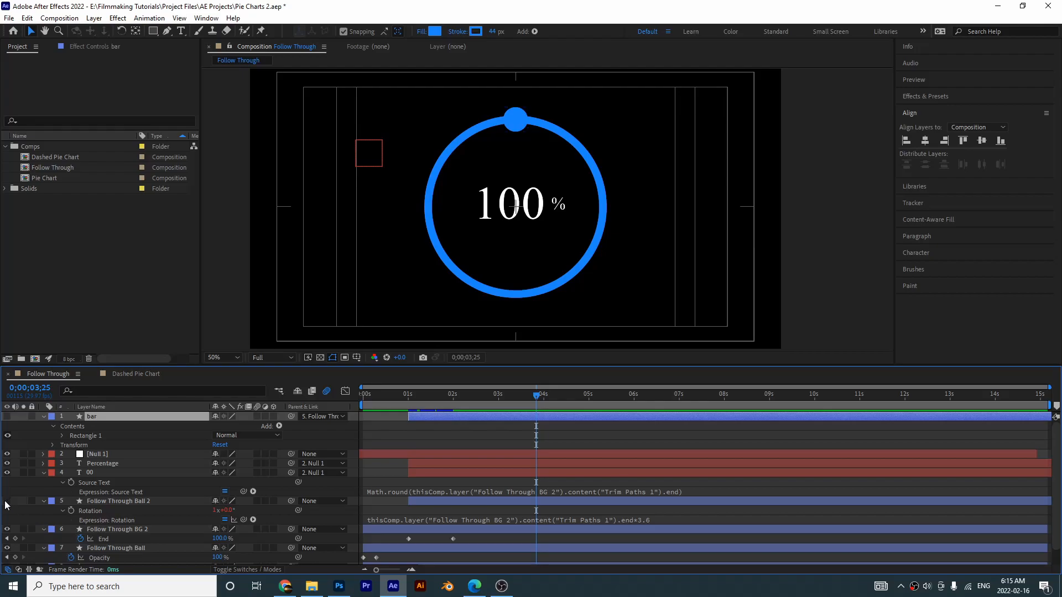
left_click(7, 416)
left_click(432, 439)
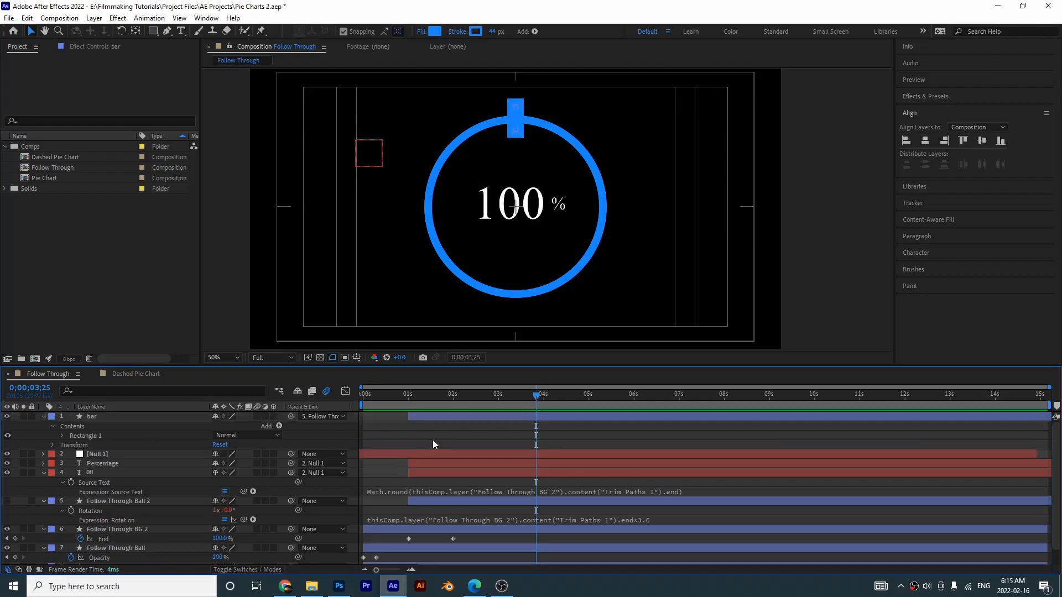
key("space")
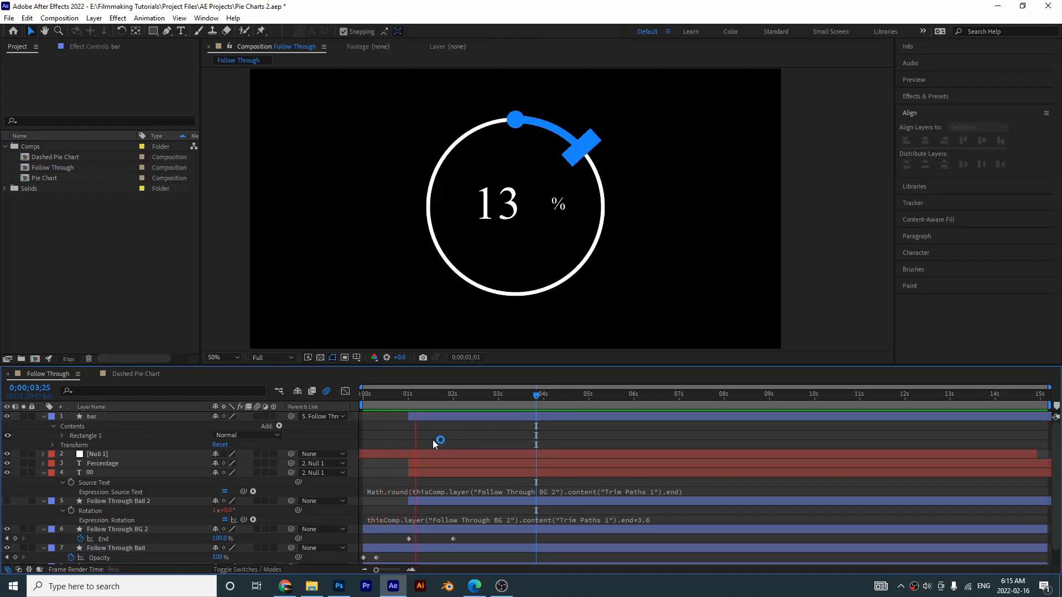
key("space")
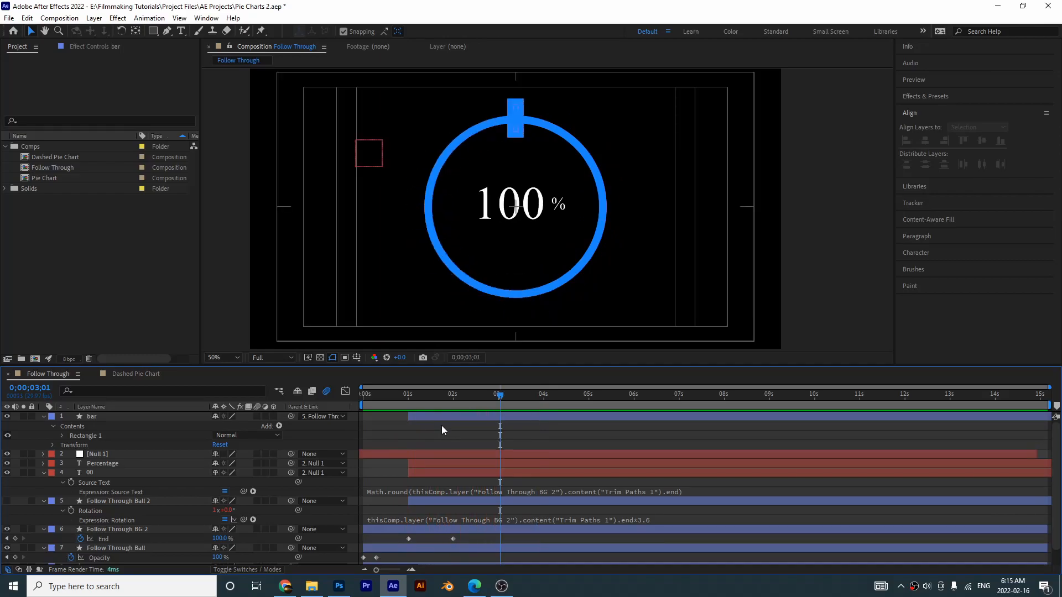